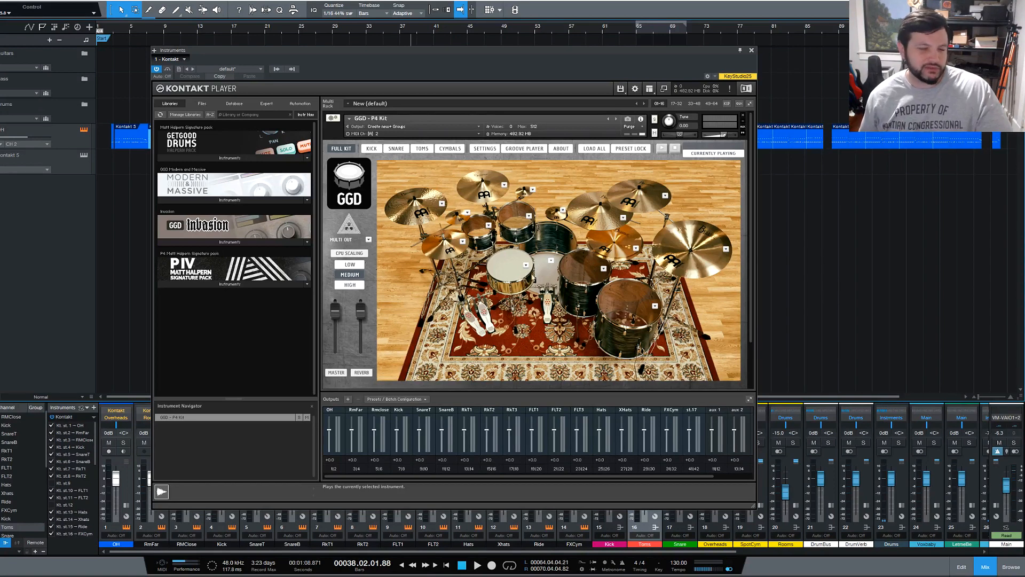
Audition the two kick drum options, Pearl Masters Birch 24x16" and Pearl Reference Custom 22x16"
left_click(548, 289)
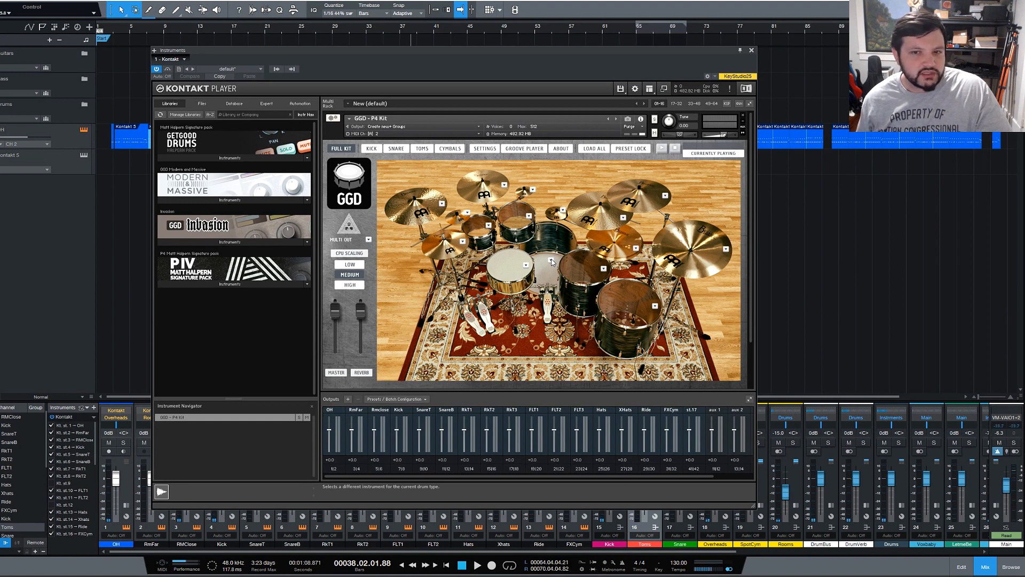
left_click(551, 260)
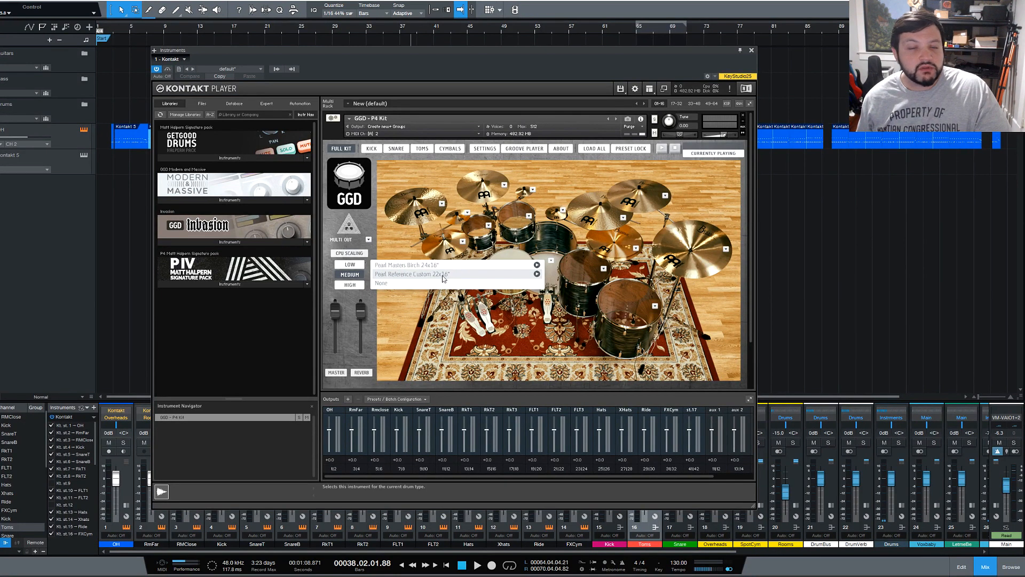
left_click(537, 265)
left_click(539, 266)
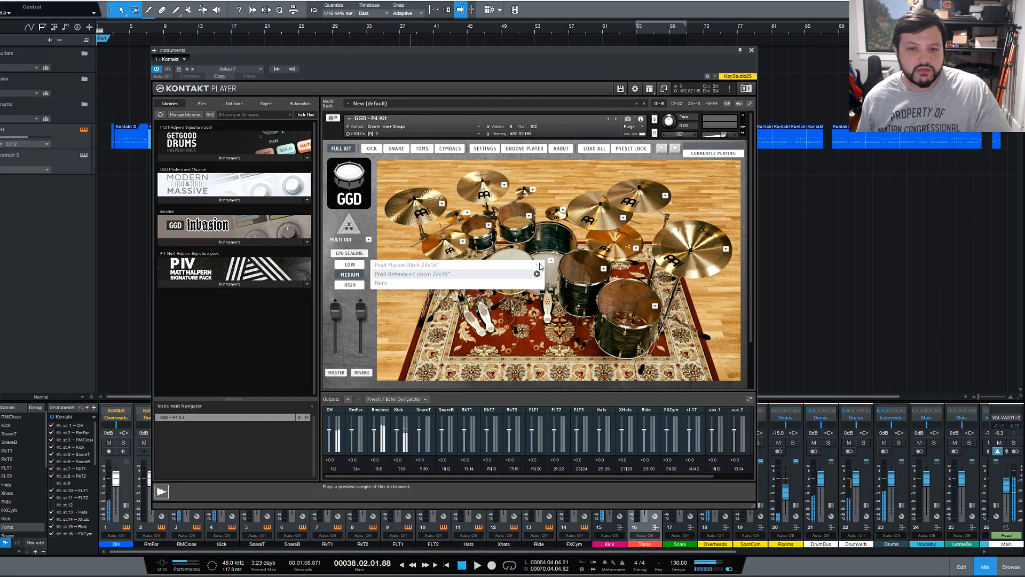
left_click(538, 274)
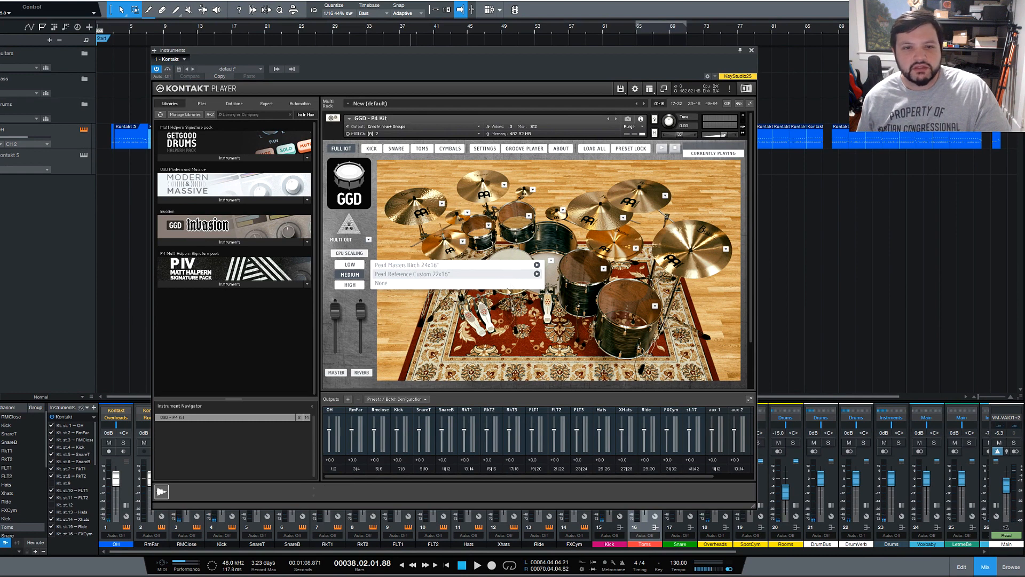
left_click(552, 260)
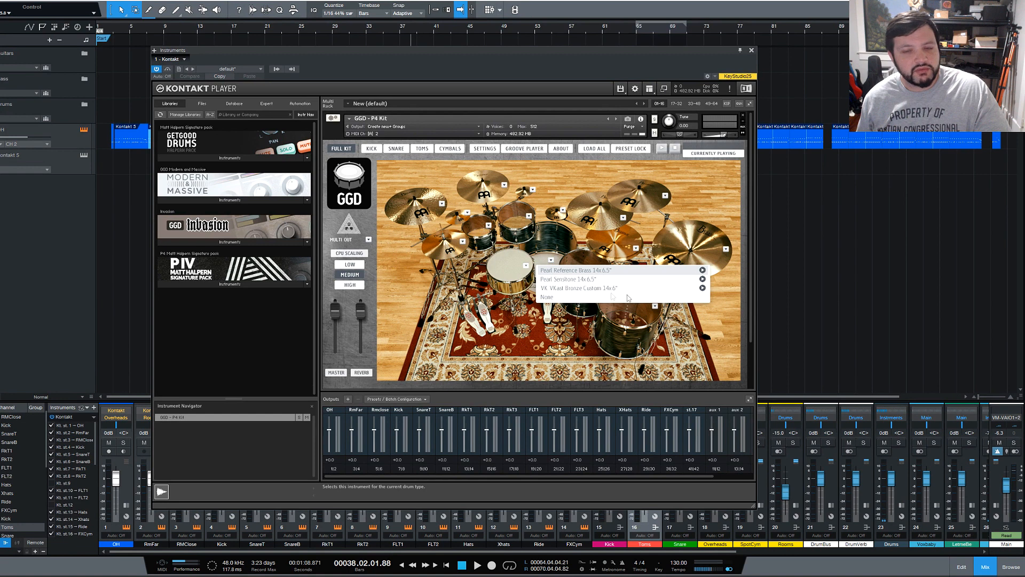
Audition the three snare options: Pearl Reference Brass 14x6.5", Pearl Sensitone 14x6.5" and the 14x6" bronze custom snare
left_click(704, 271)
left_click(704, 280)
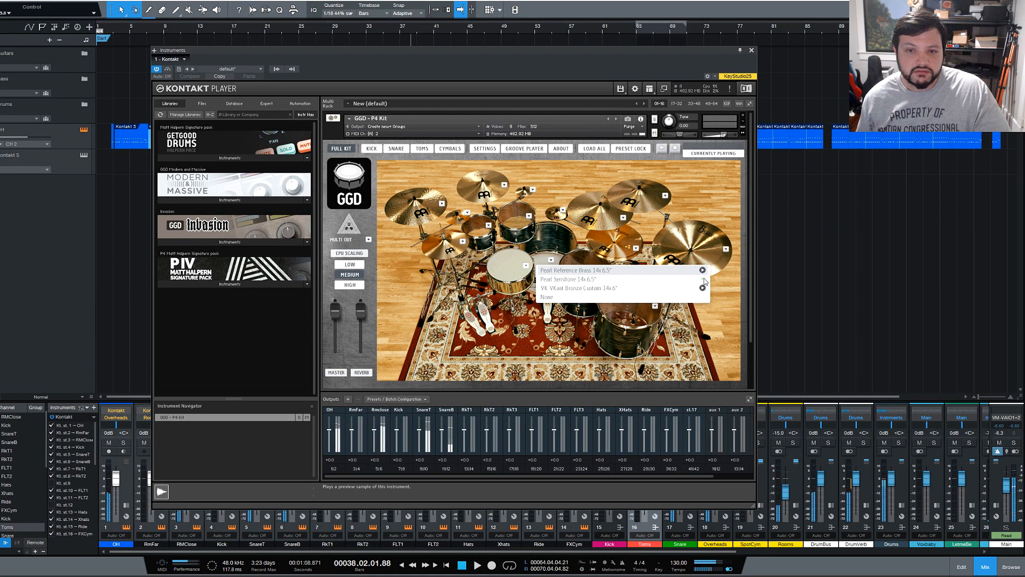
left_click(704, 288)
left_click(704, 278)
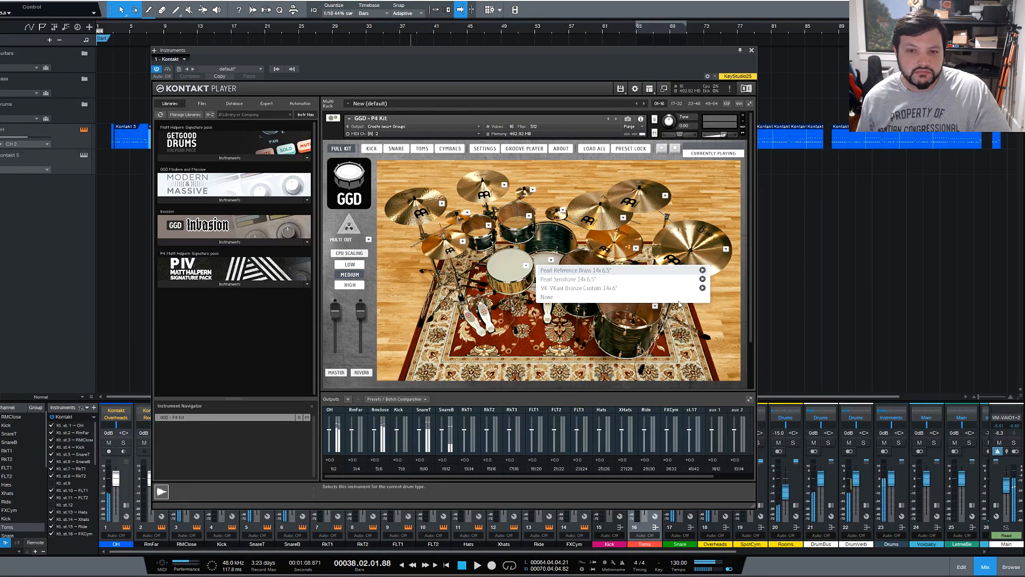
left_click(528, 267)
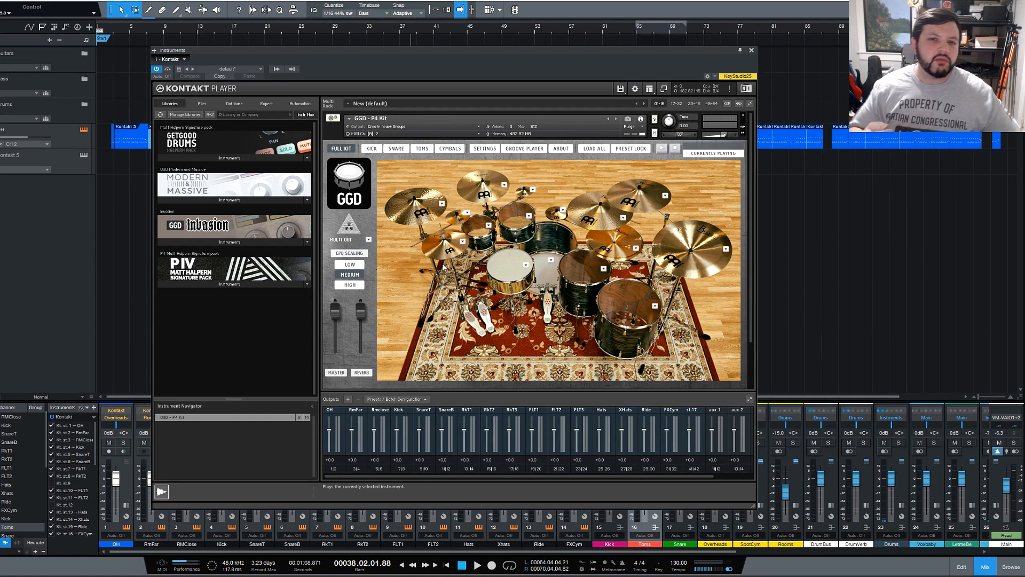
Audition the Byzance Medium Traditional 14" Hats and the Byzance Heavy Hammered Brilliant 18" Crash
left_click(463, 243)
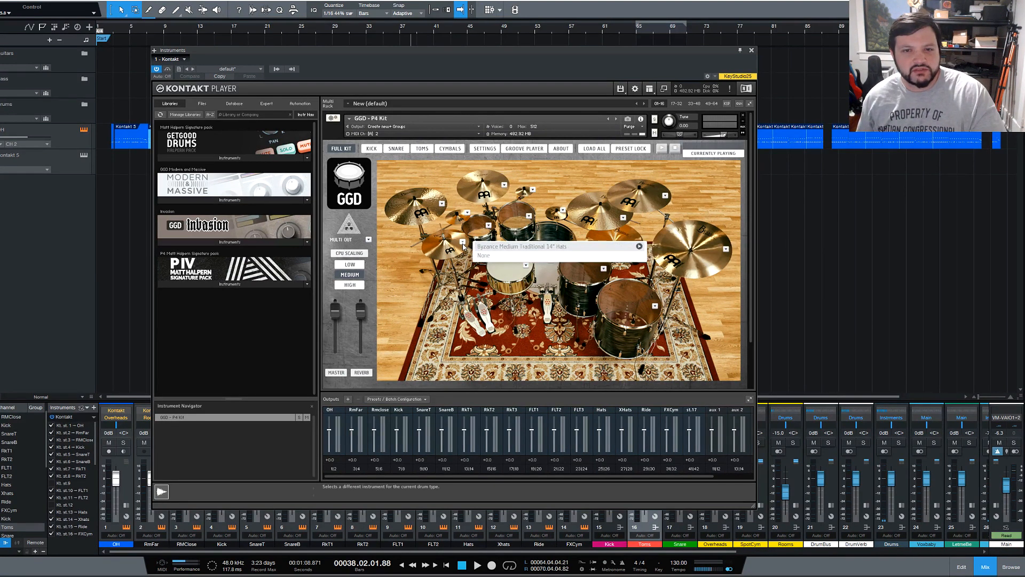
left_click(639, 247)
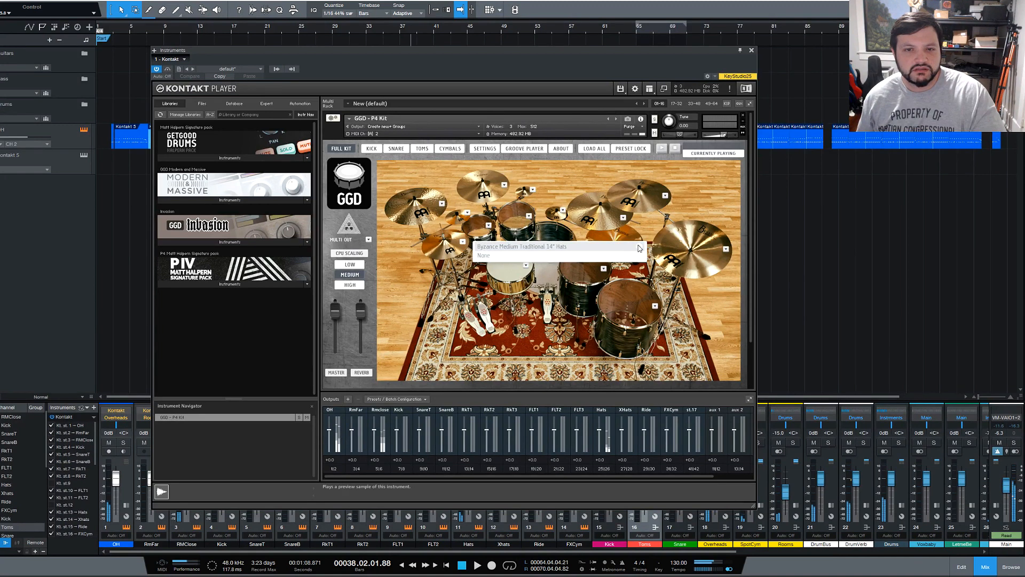
left_click(462, 242)
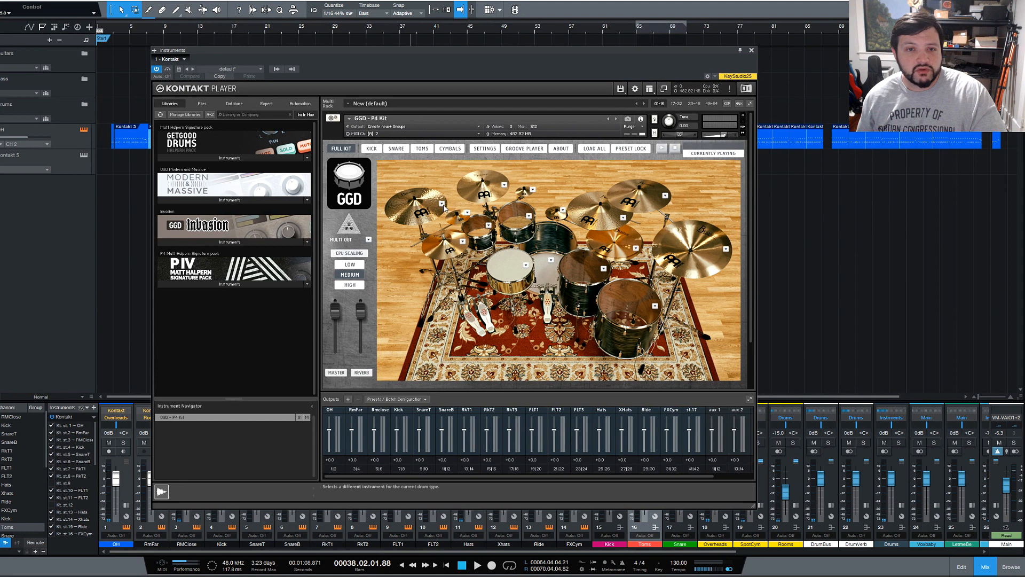
left_click(442, 205)
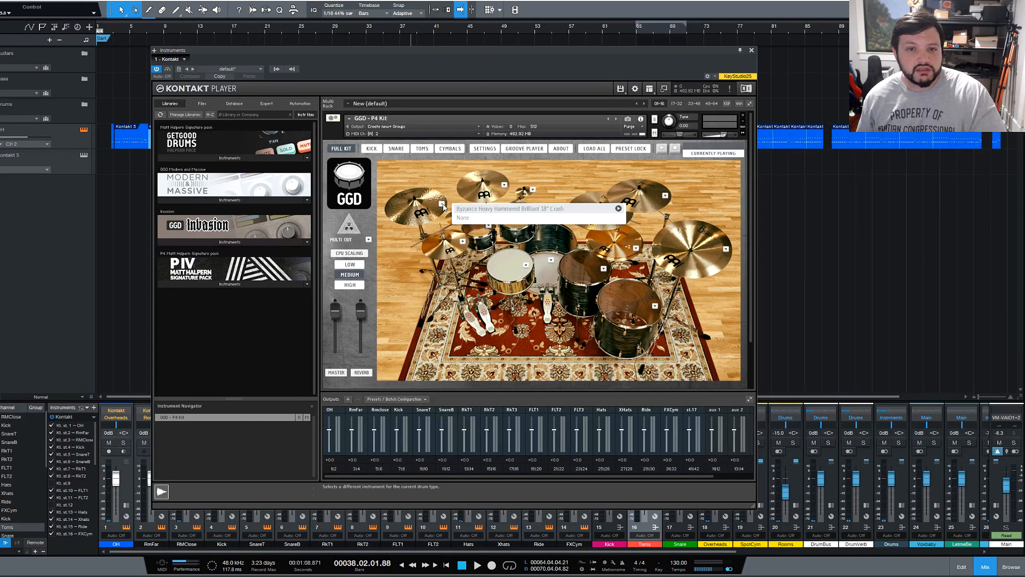
left_click(618, 208)
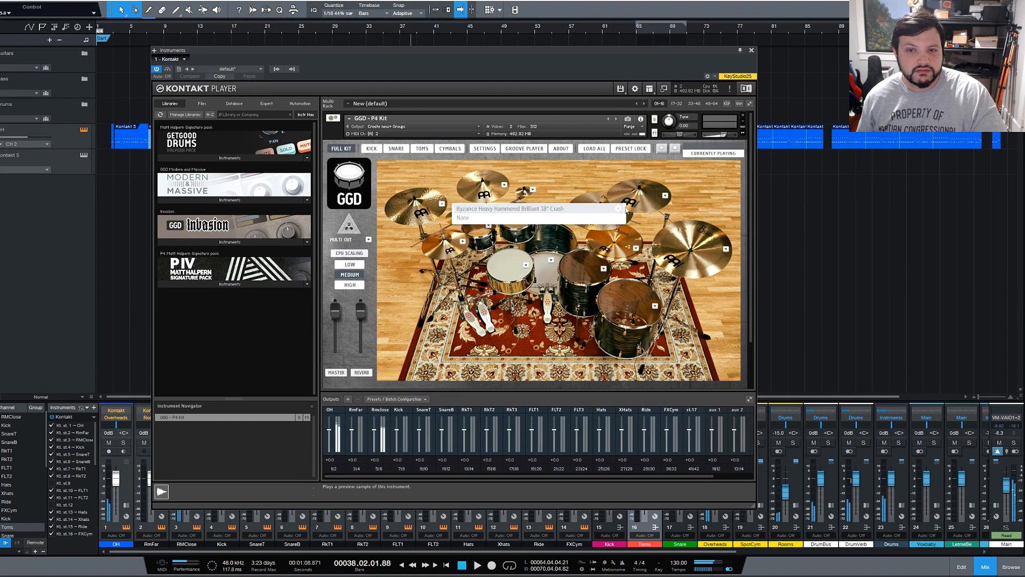
Audition the Mb20 Heavy 19" Crash from the choices for the 19-inch crash
left_click(665, 196)
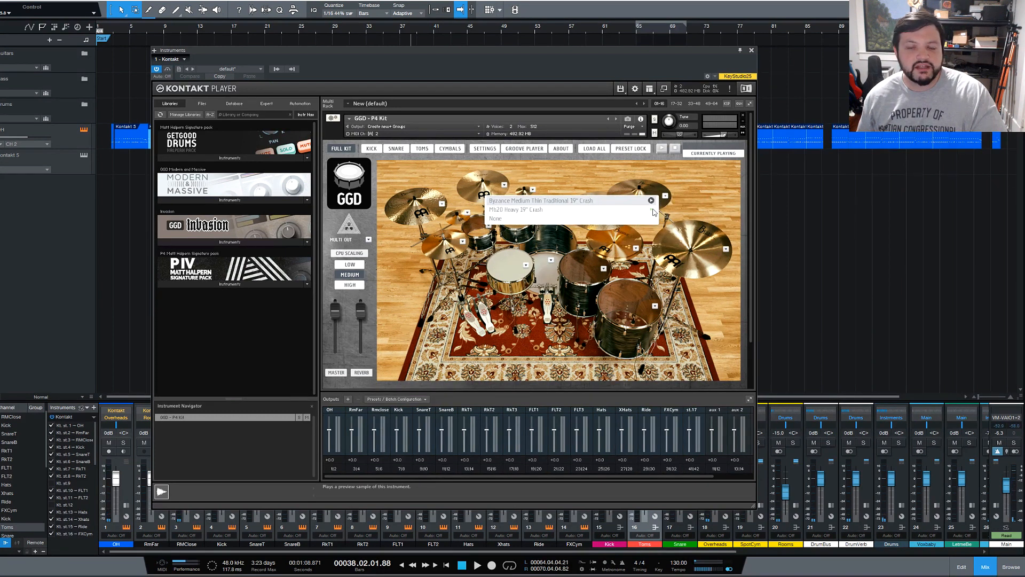
left_click(651, 209)
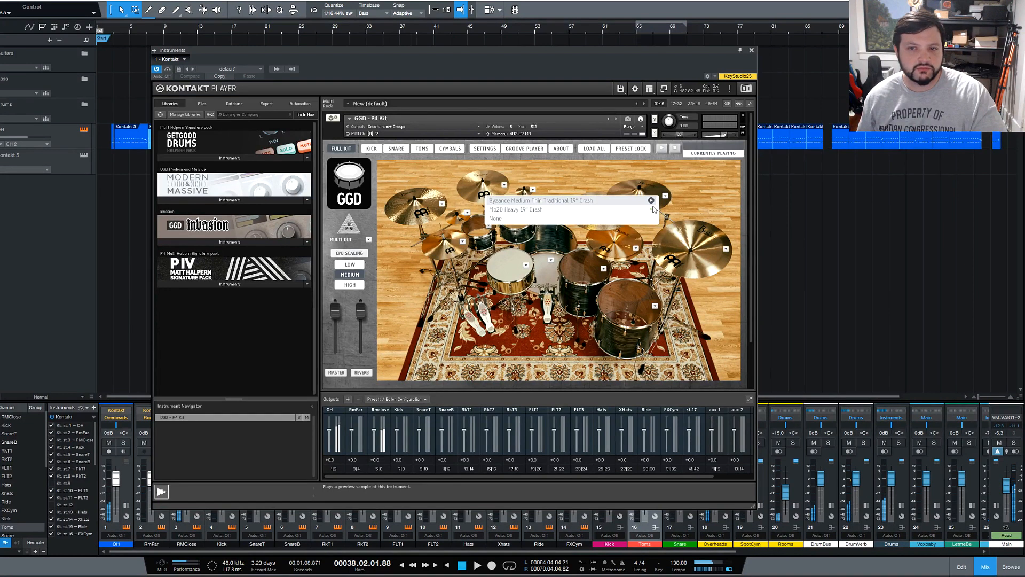
left_click(653, 208)
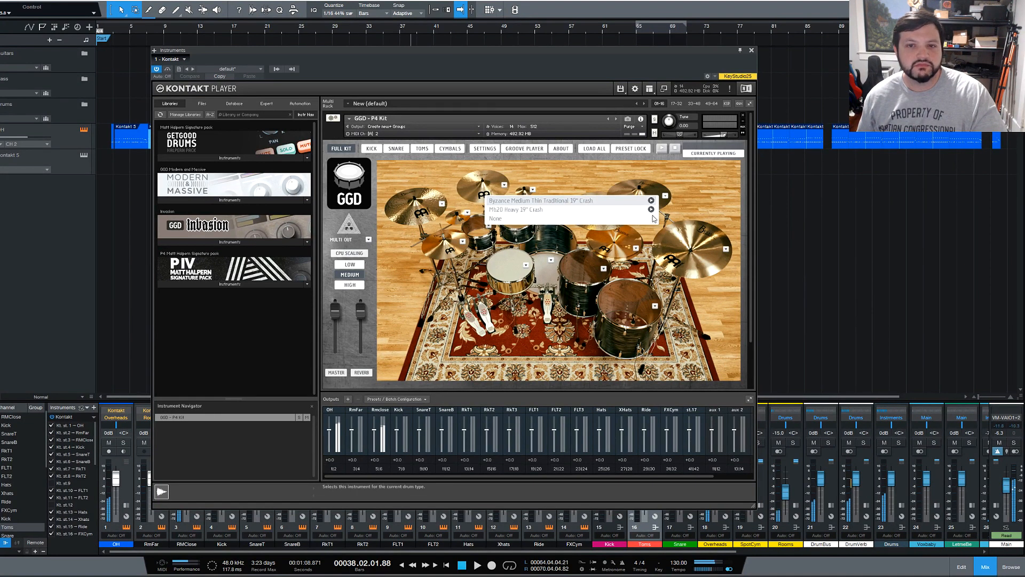
left_click(653, 209)
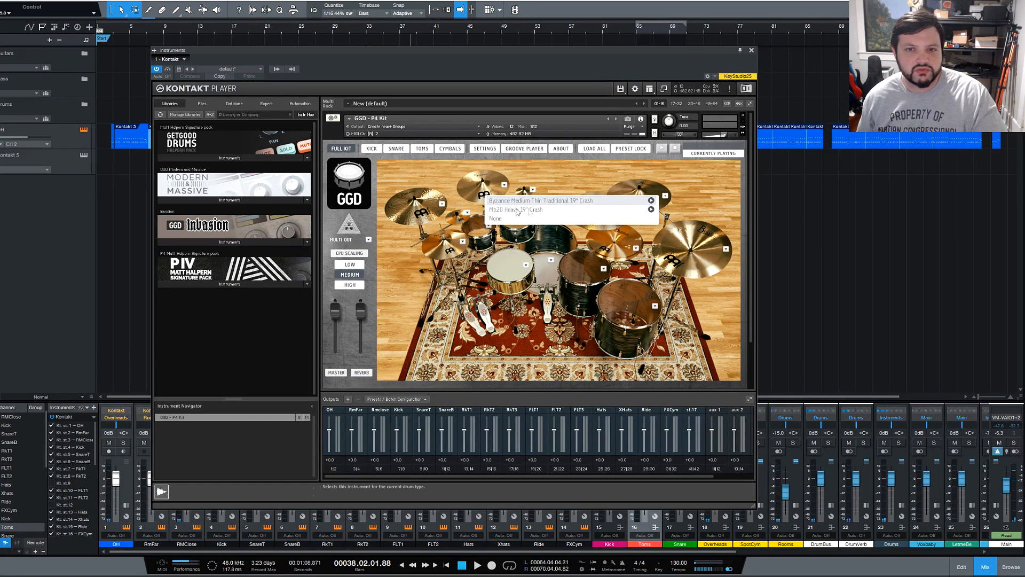
Check the choices for the small Byzance Traditional splash, and audition the Byzance Medium Thin Traditional 17" Crash
left_click(467, 214)
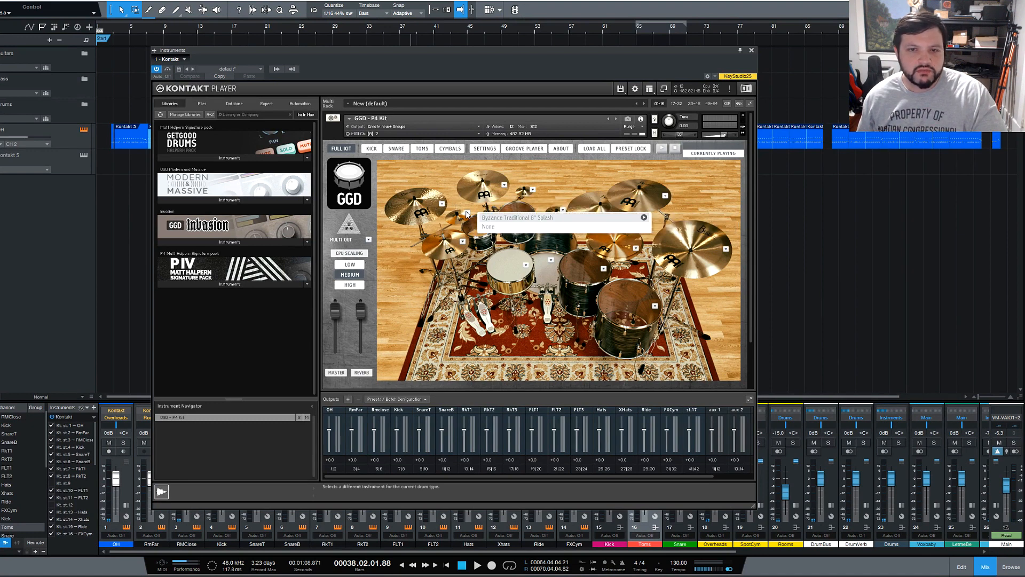
left_click(503, 187)
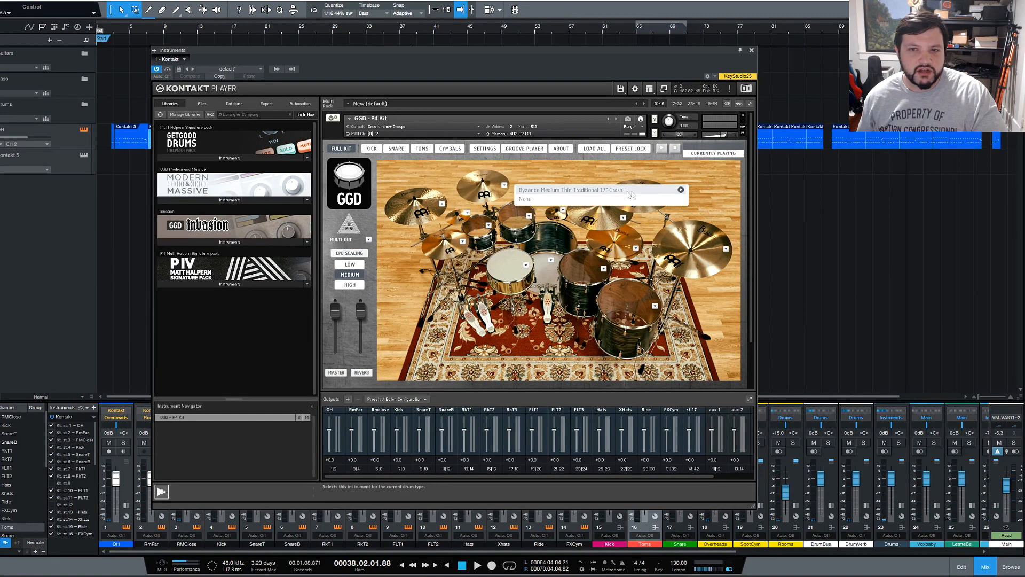
left_click(681, 191)
Audition the Byzance Heavy Hammered Brilliant 18" Crash again for comparison with the 17-inch crash
left_click(442, 204)
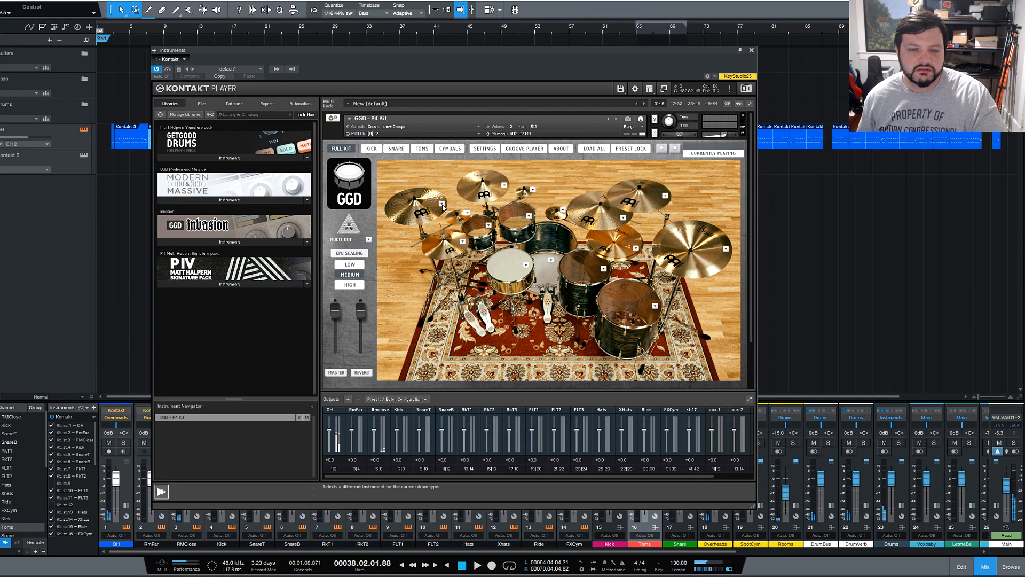
left_click(442, 204)
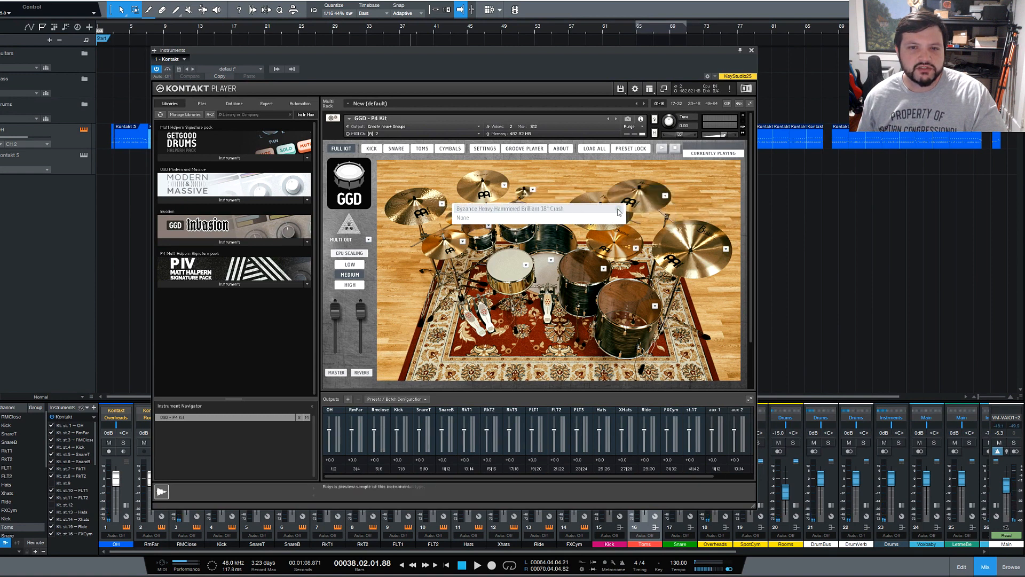
left_click(618, 210)
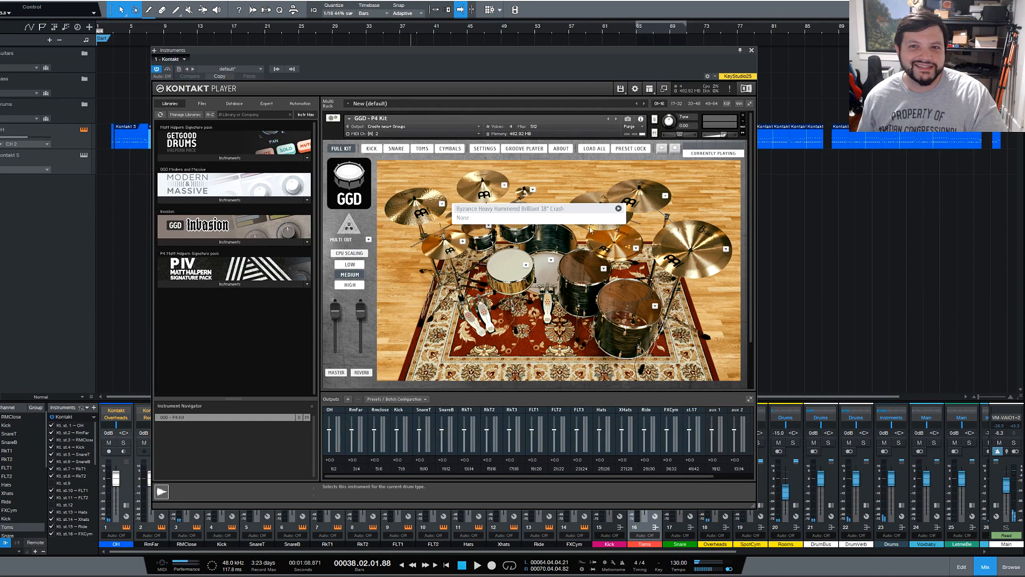
Audition the Byzance Traditional 6" Splash from its cymbal choices
left_click(533, 193)
left_click(710, 197)
left_click(710, 196)
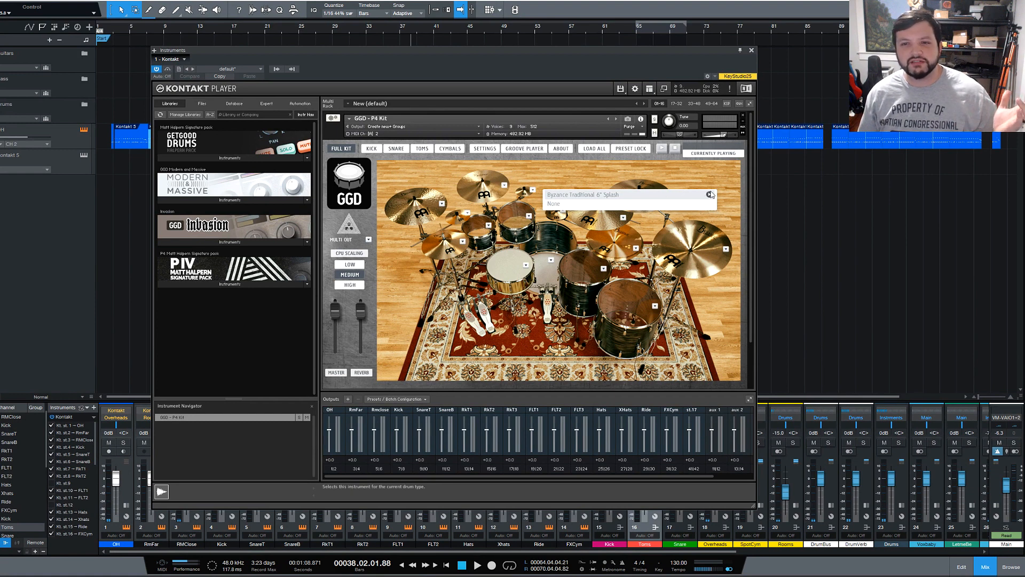
left_click(550, 197)
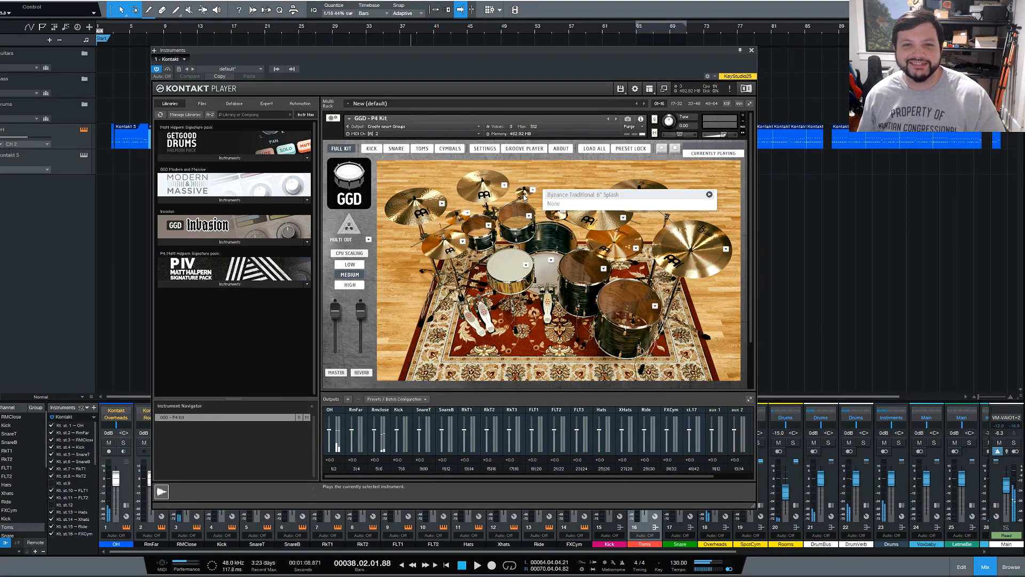
left_click(554, 237)
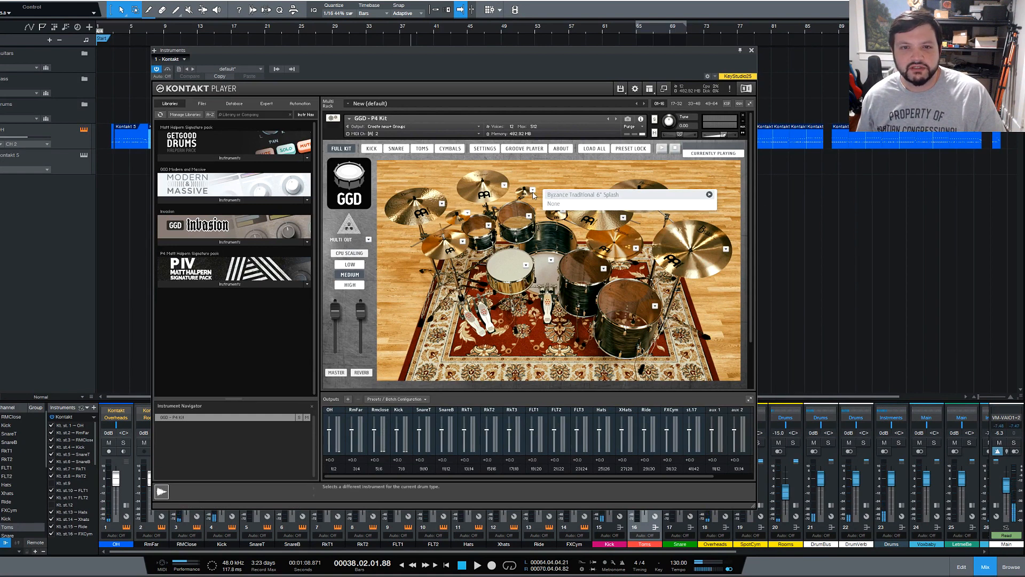
left_click(557, 195)
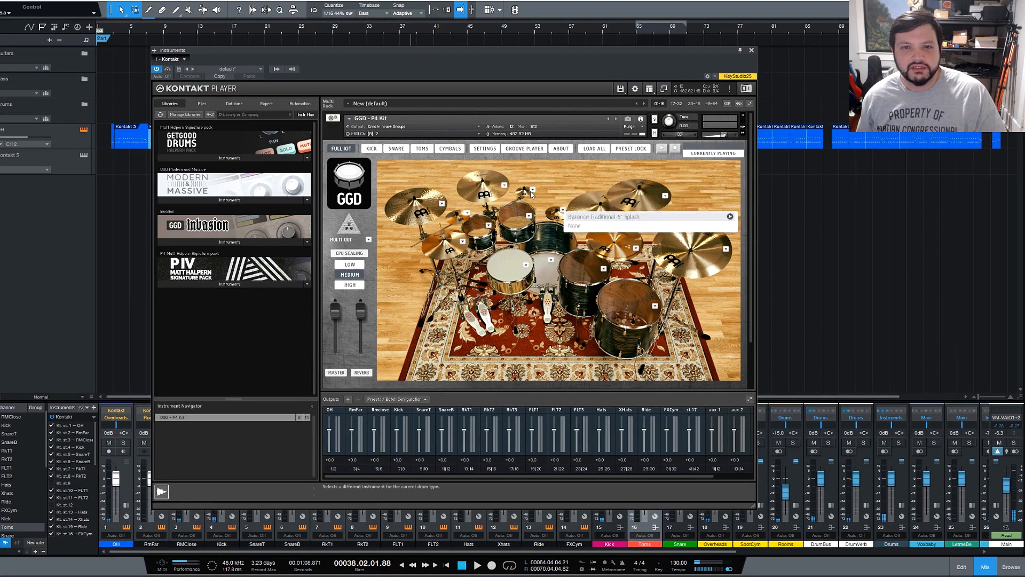
Audition the Byzance 8" Mini Stack and close its cymbal choices
left_click(564, 212)
left_click(549, 215)
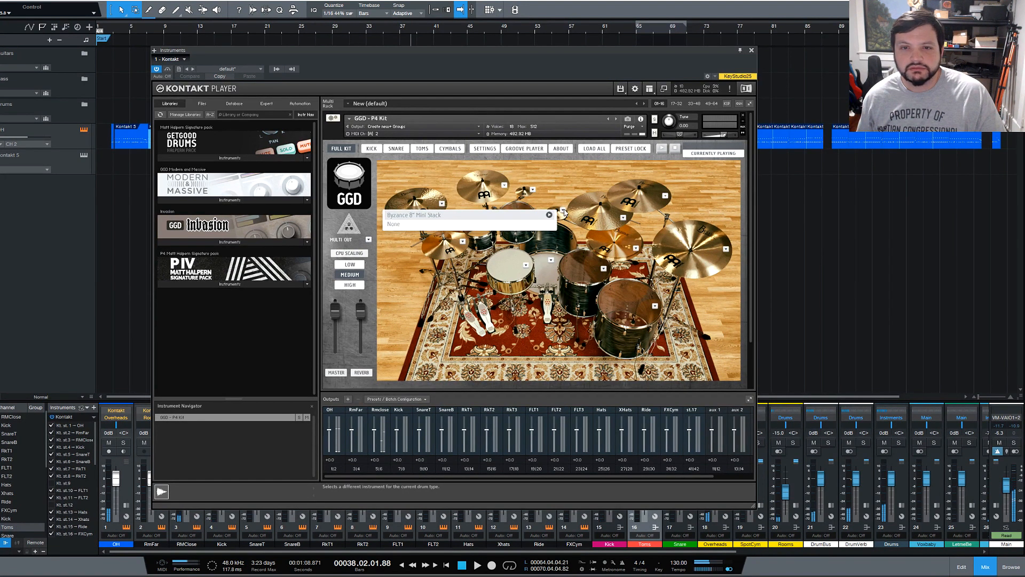
left_click(564, 212)
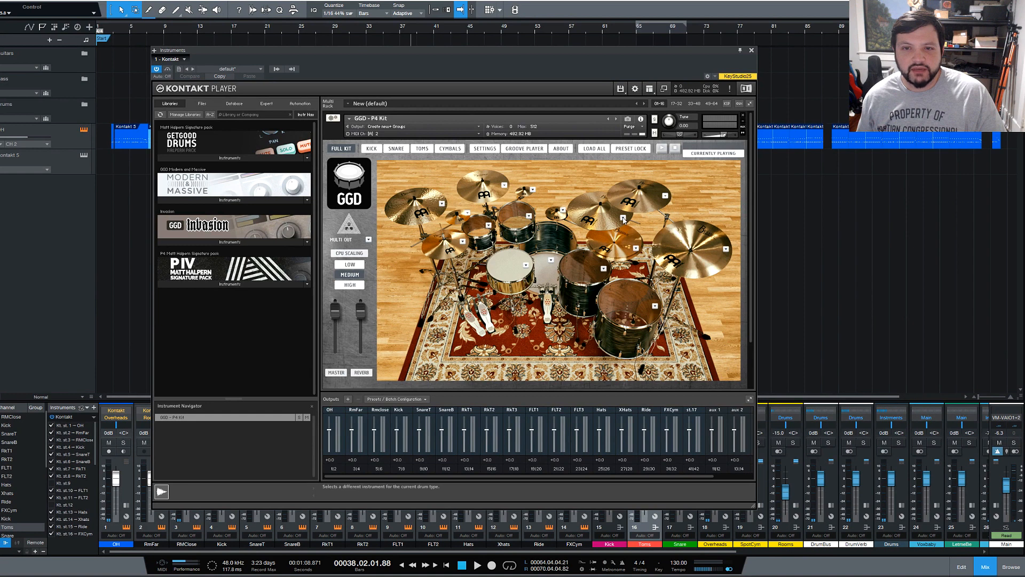
Check the two 22-inch ride options and audition the Byzance Heavy Hammered Brilliant 22" Ride
left_click(624, 219)
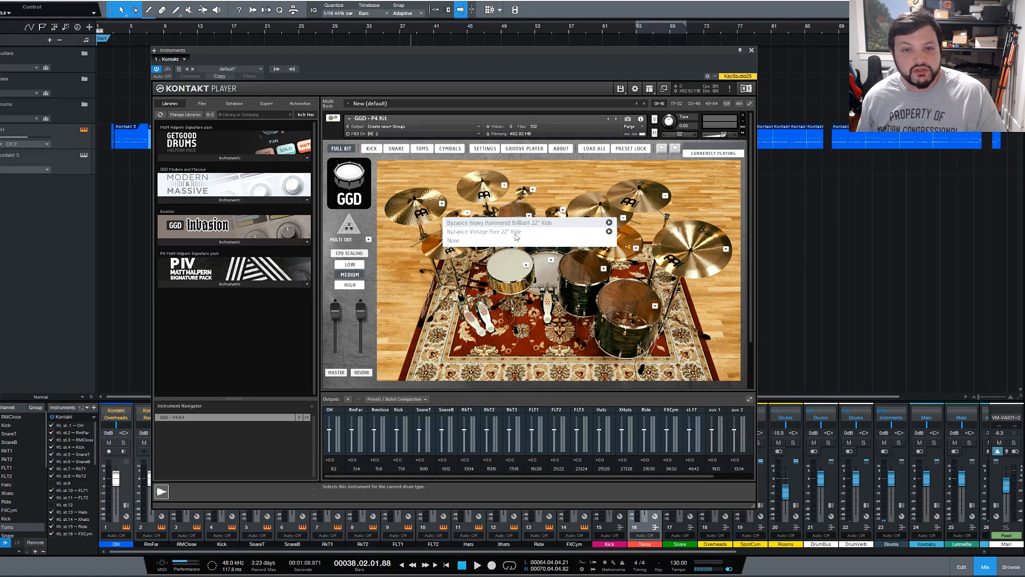
left_click(608, 225)
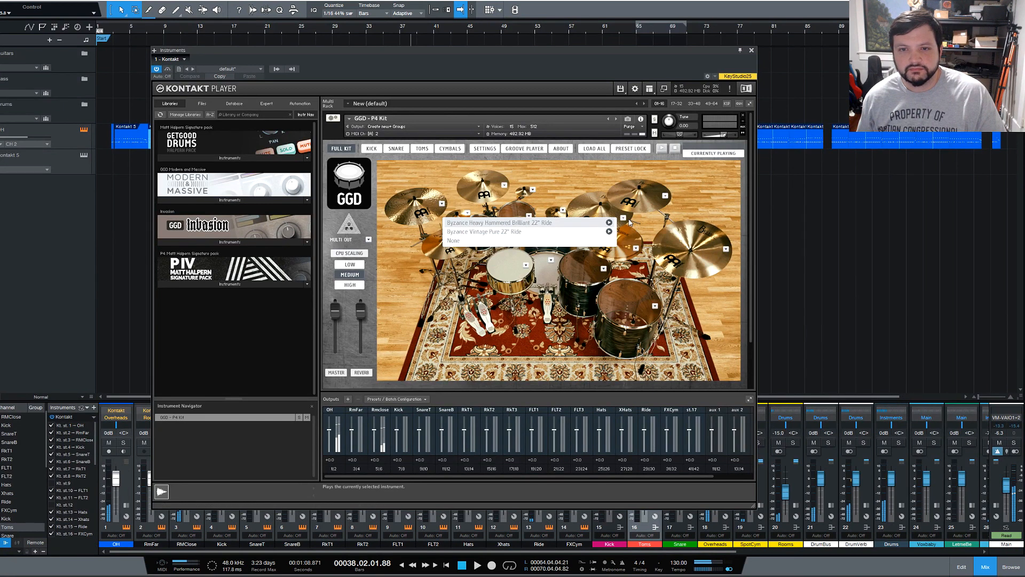
left_click(624, 220)
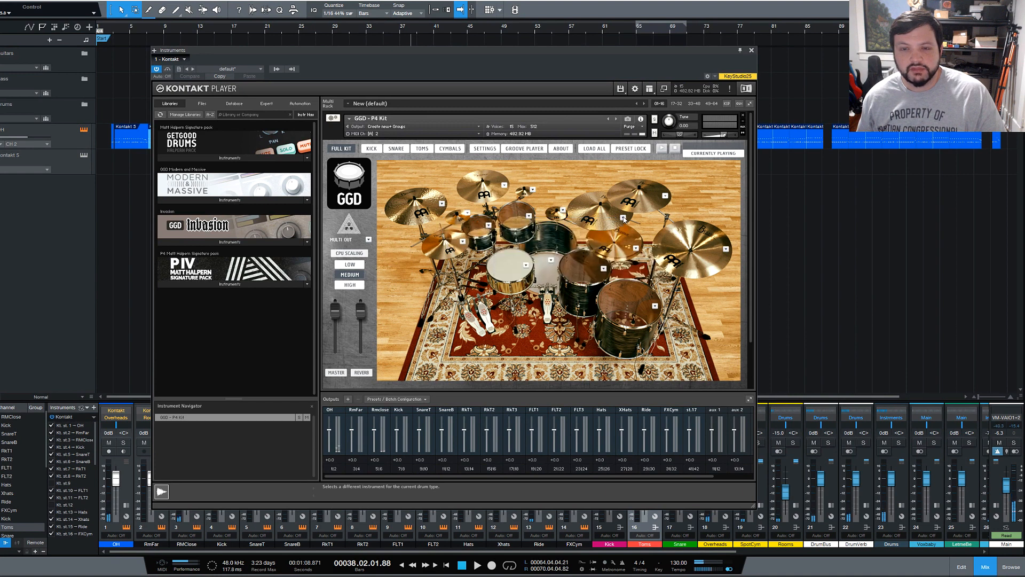
Audition the inverted Halpern Double Down 18" Stack and check the Byzance Traditional 20" China choices
left_click(635, 249)
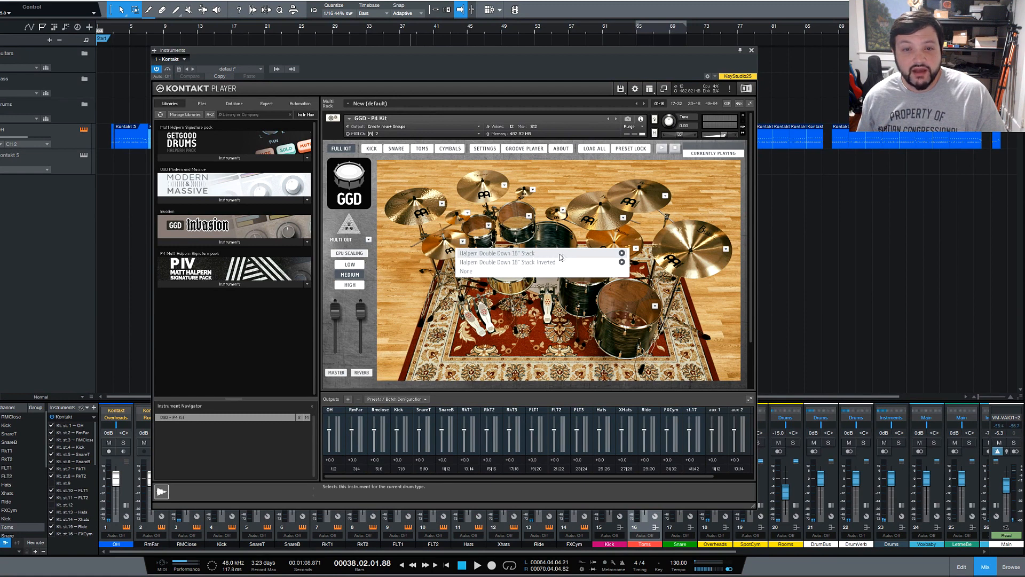
left_click(623, 262)
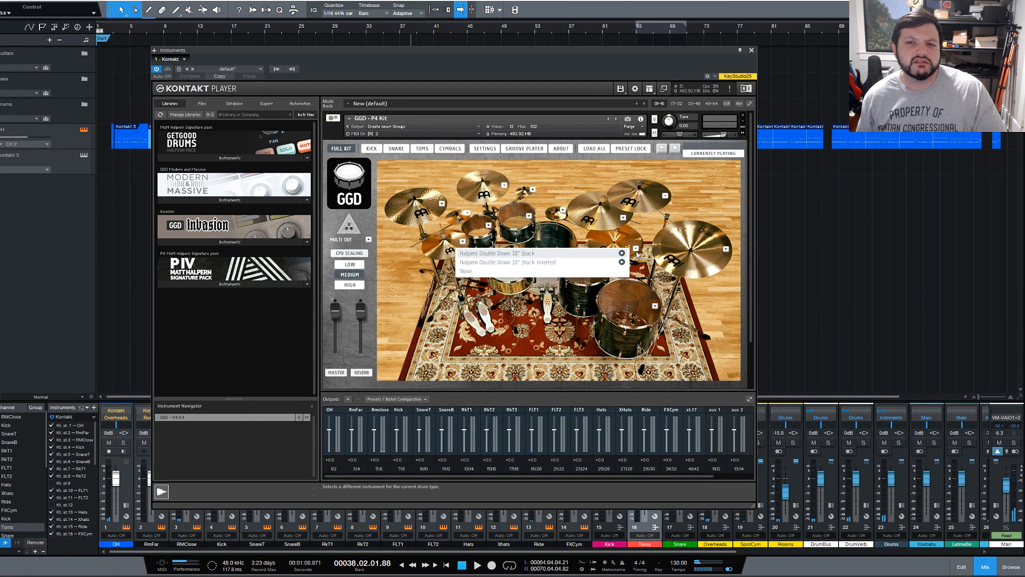
left_click(636, 249)
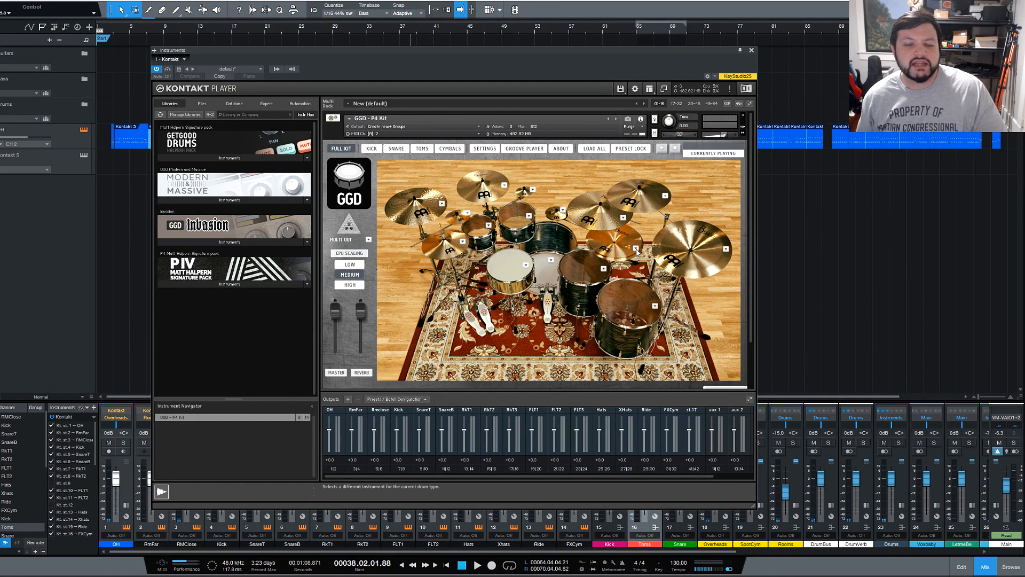
left_click(726, 250)
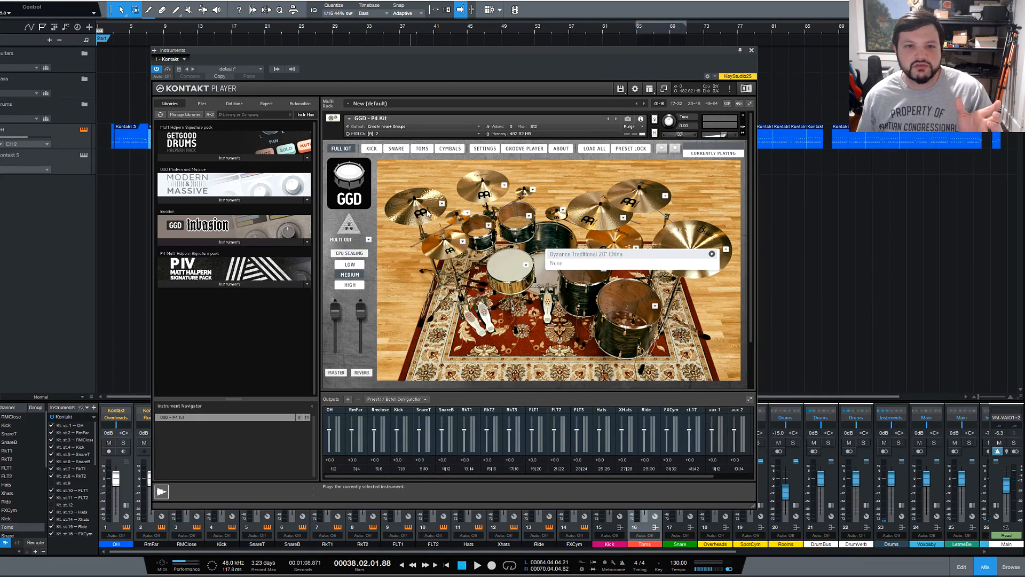
left_click(693, 256)
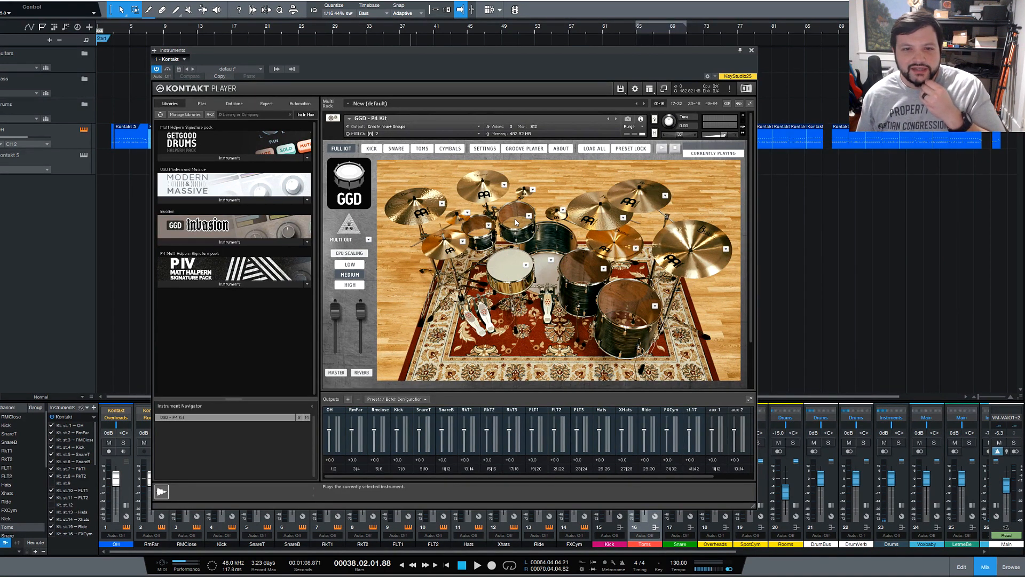
Audition the Pearl Reference Custom 10x7" from the first rack tom's choices
left_click(488, 227)
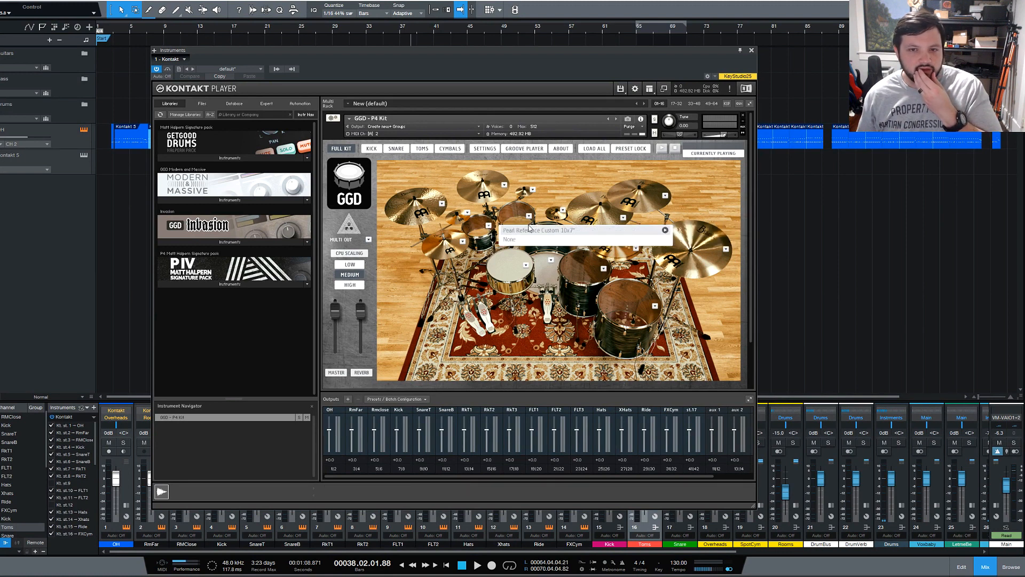
left_click(479, 231)
left_click(479, 231)
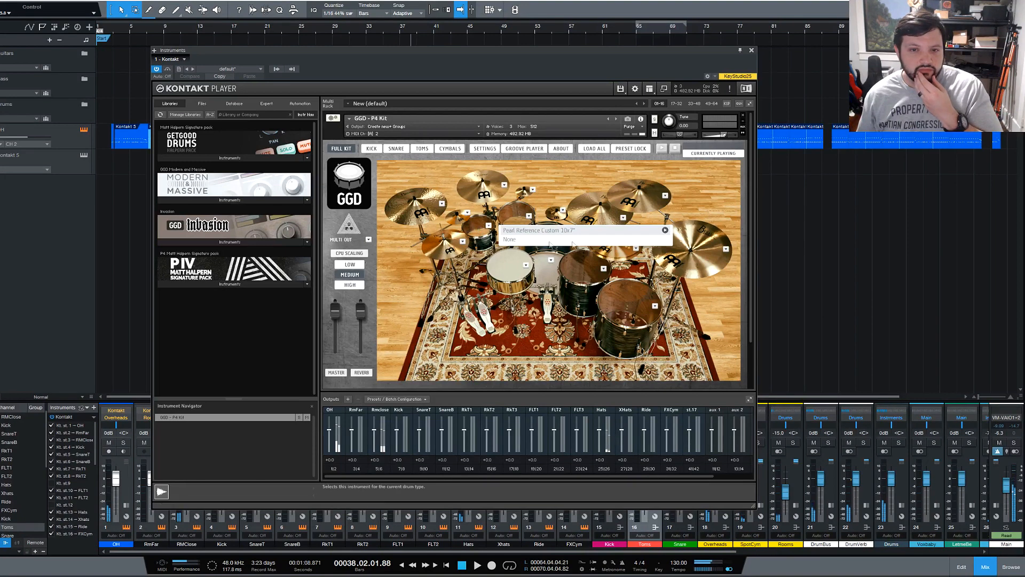
left_click(664, 230)
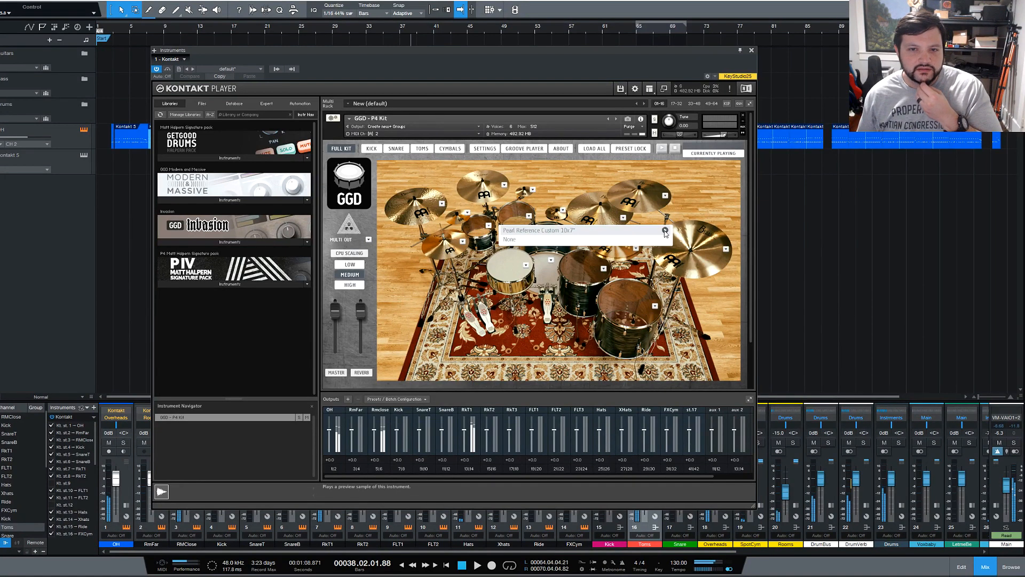
Audition the Pearl Reference Custom 12x8" and 13x8" options for the second rack tom
left_click(530, 218)
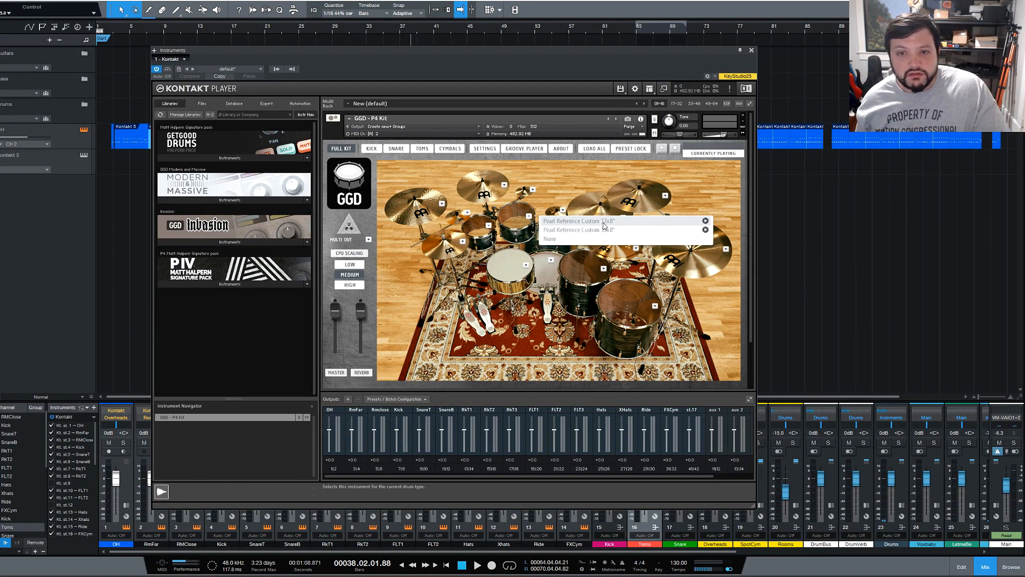
left_click(706, 221)
left_click(705, 230)
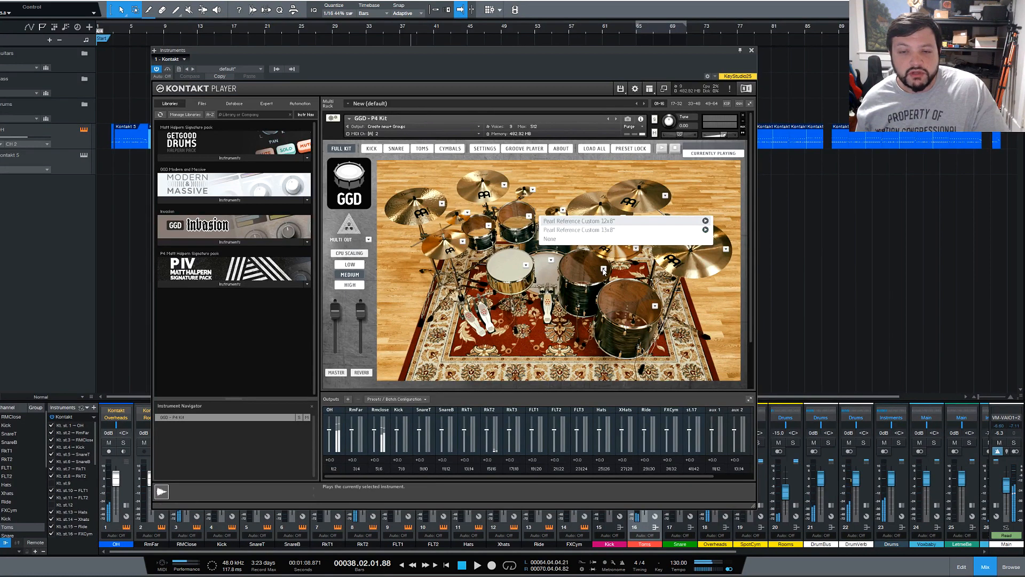
Audition the Pearl Reference Custom 16x16" and 18x16" floor toms and close their choices
left_click(604, 271)
left_click(604, 270)
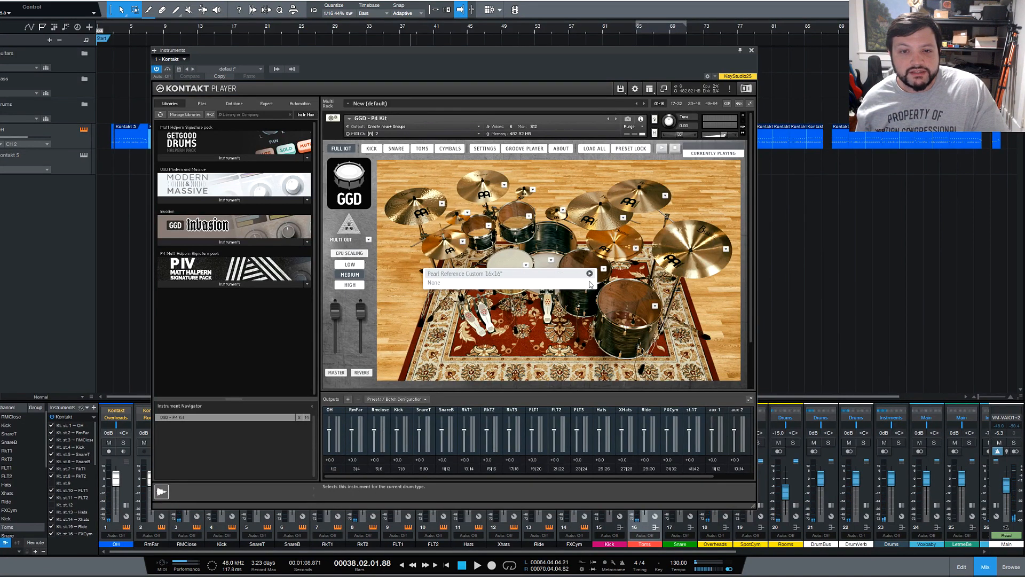
left_click(590, 274)
left_click(655, 306)
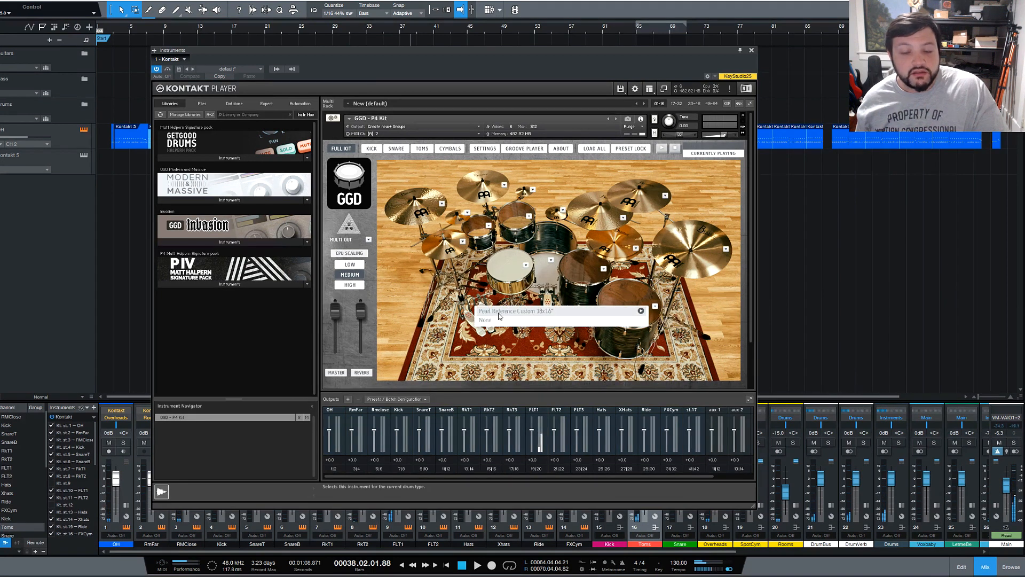
left_click(643, 314)
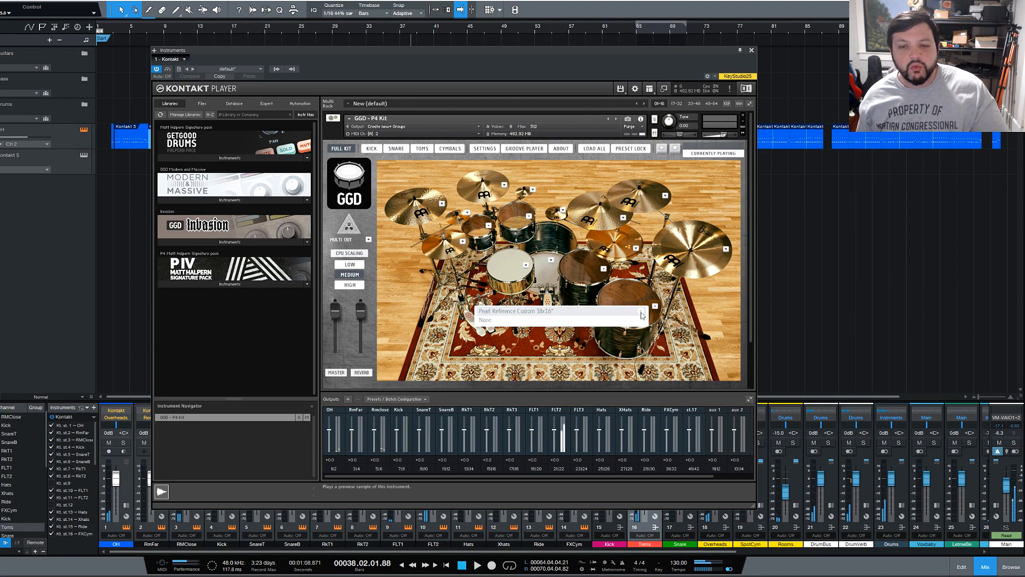
left_click(610, 310)
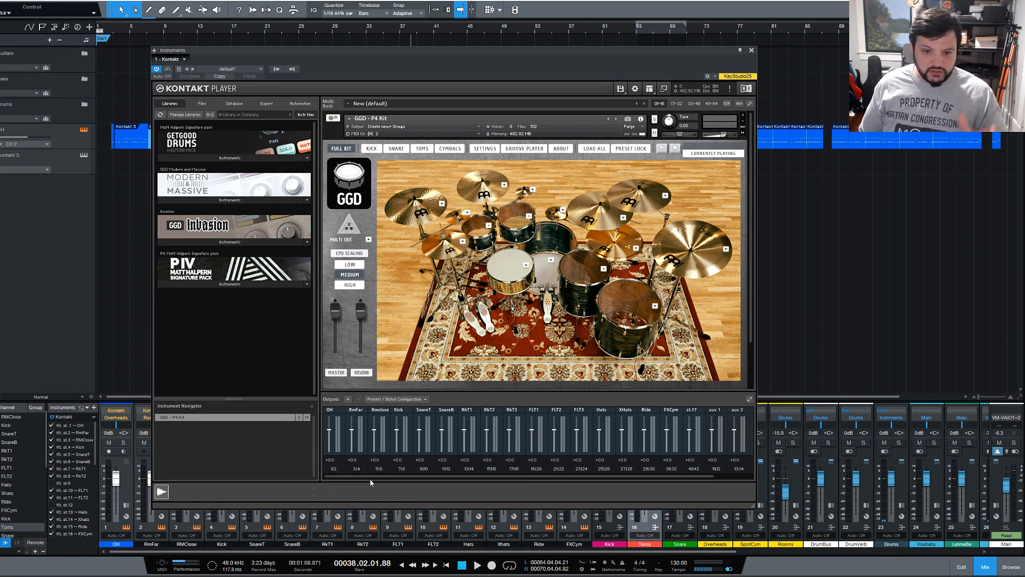
Check the OH output's channel assignment and the formats available for saving the output section state as default
left_click(332, 468)
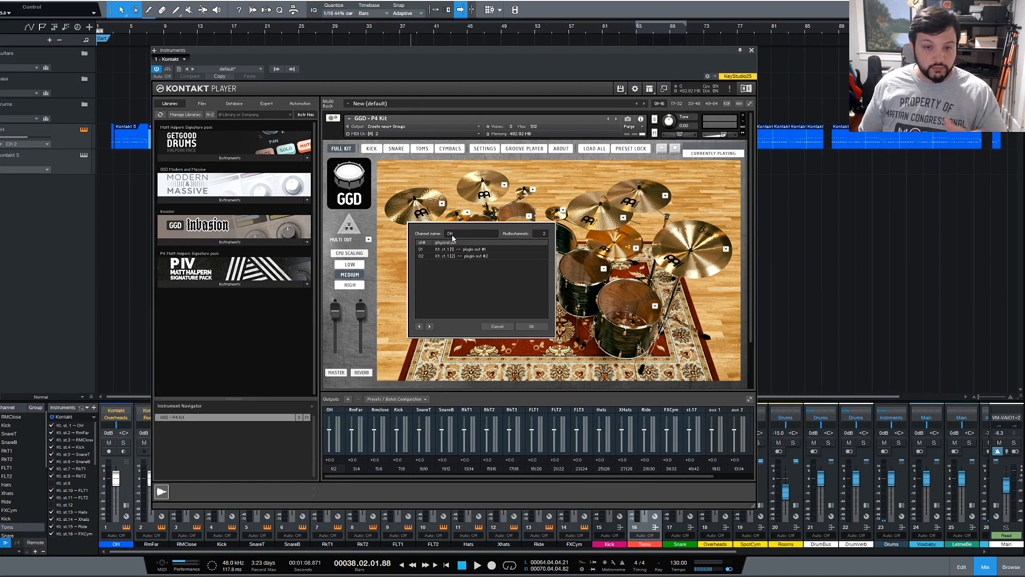
left_click(497, 326)
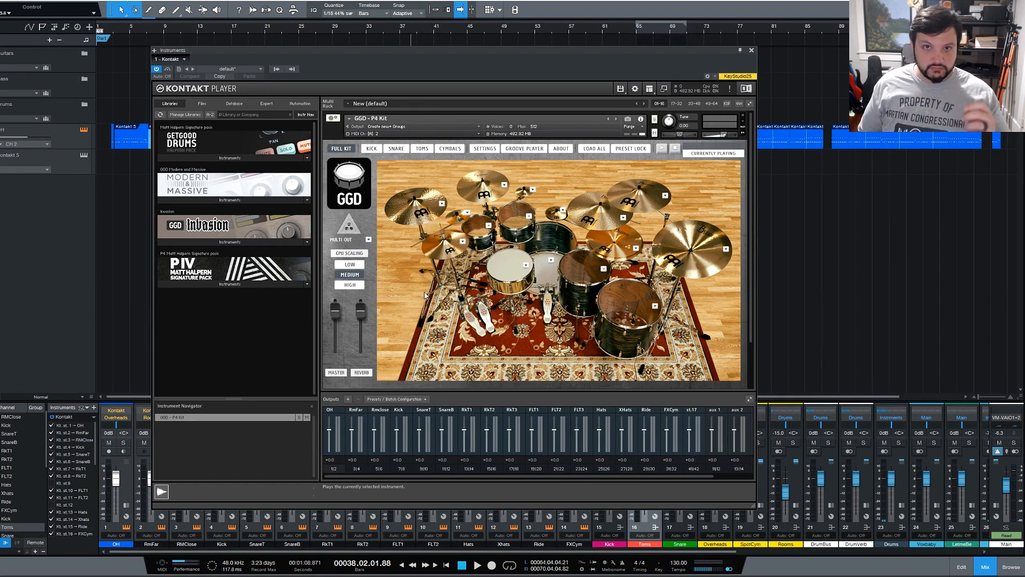
left_click(417, 399)
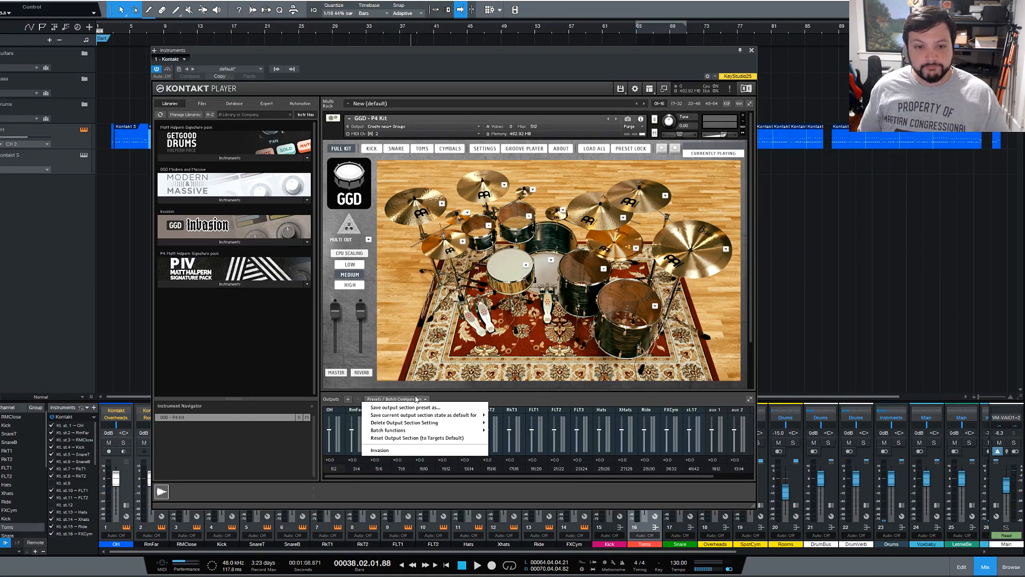
mouse_move(446, 418)
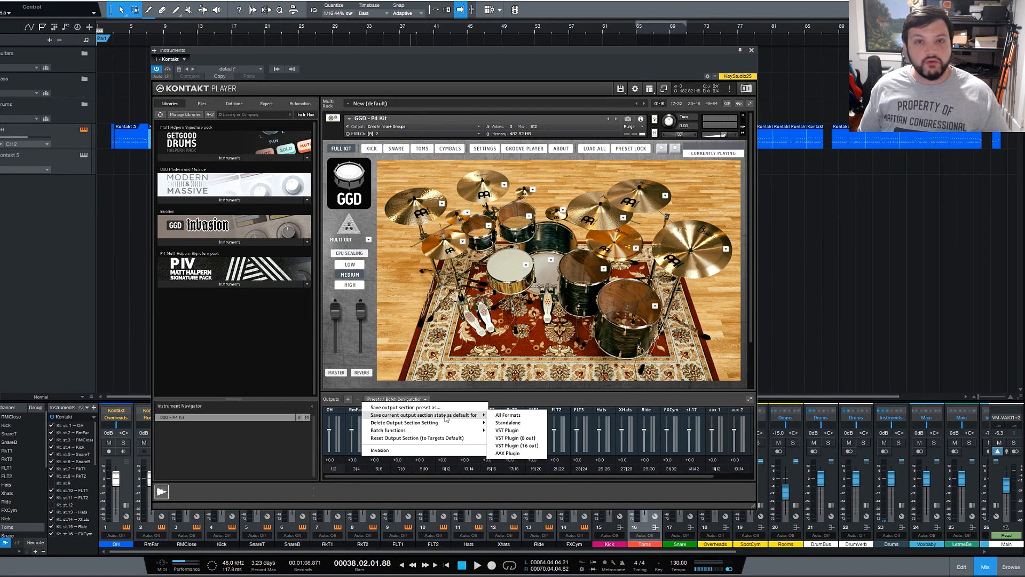
left_click(449, 385)
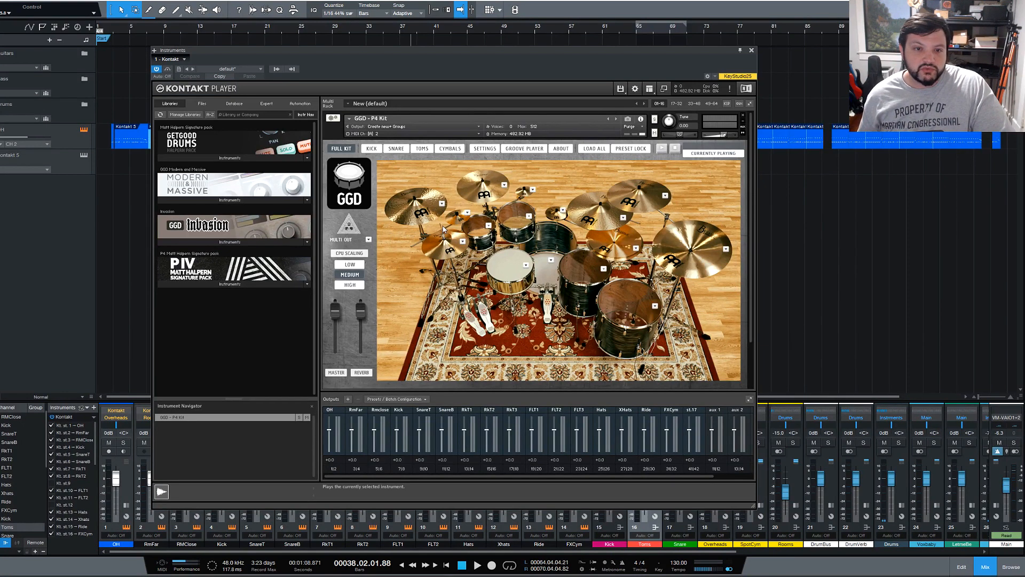
Review the snare, toms and cymbals channel pages of the kit and return to the kick page
left_click(371, 149)
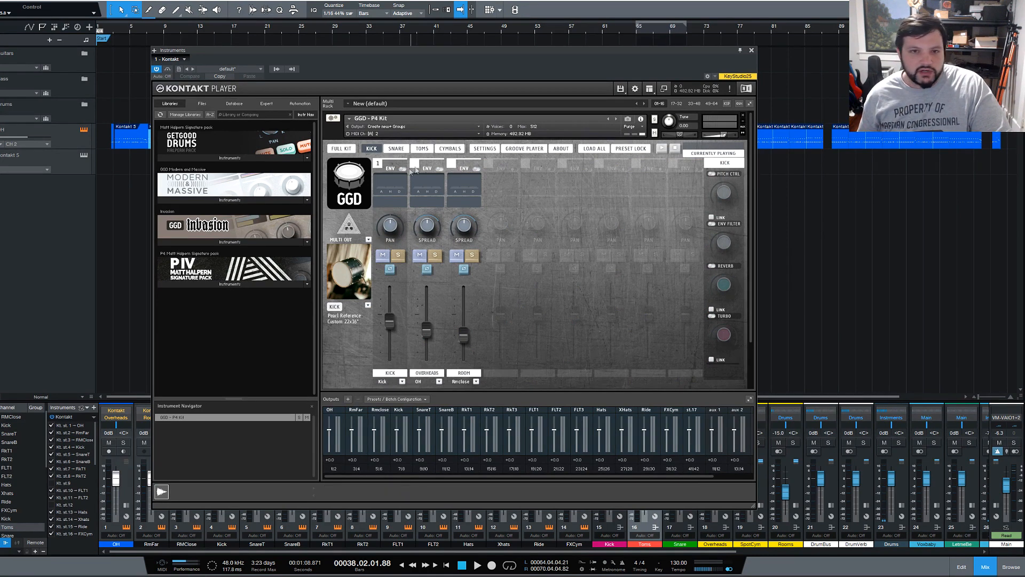
left_click(396, 149)
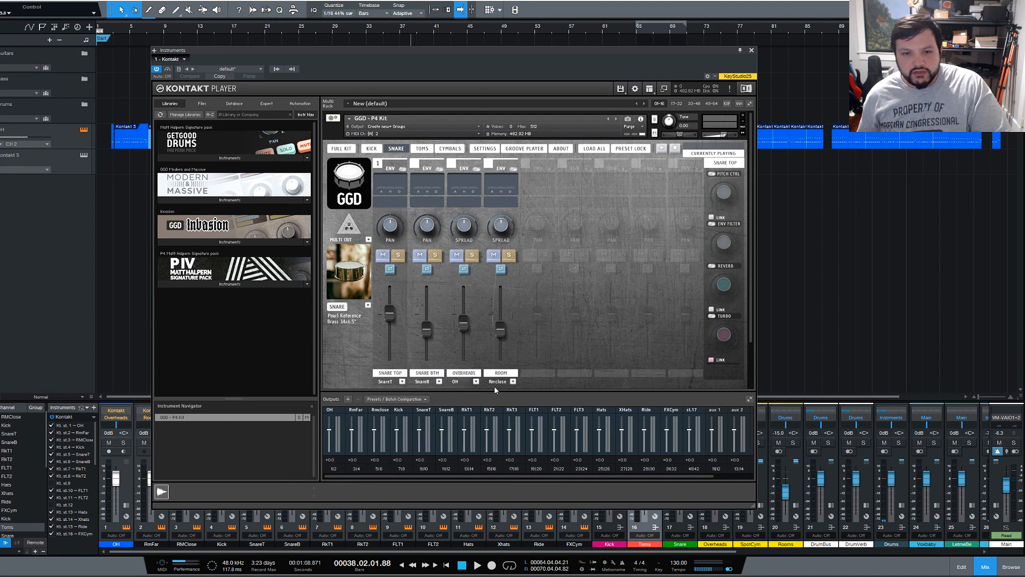
left_click(422, 148)
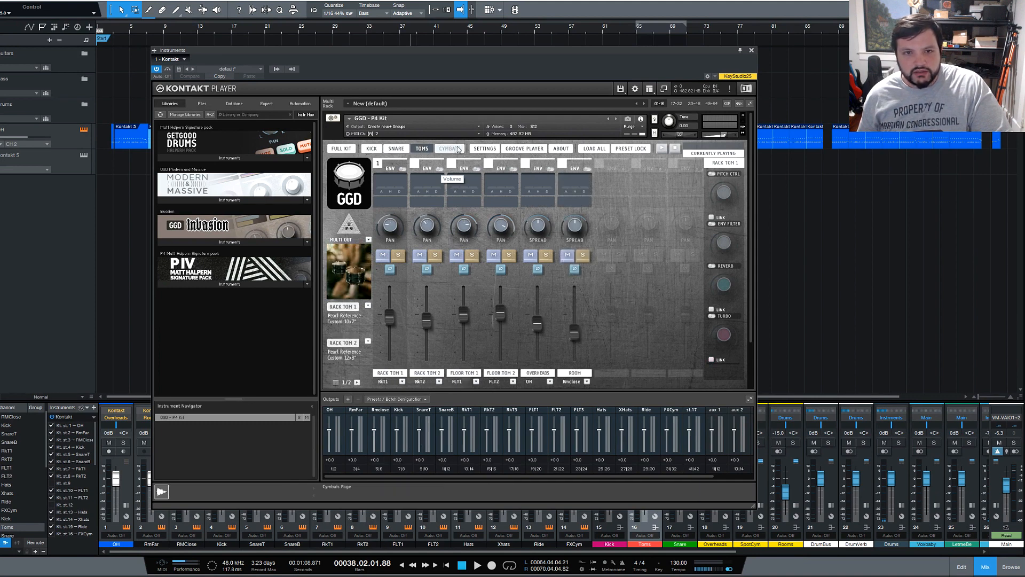
left_click(450, 149)
left_click(372, 149)
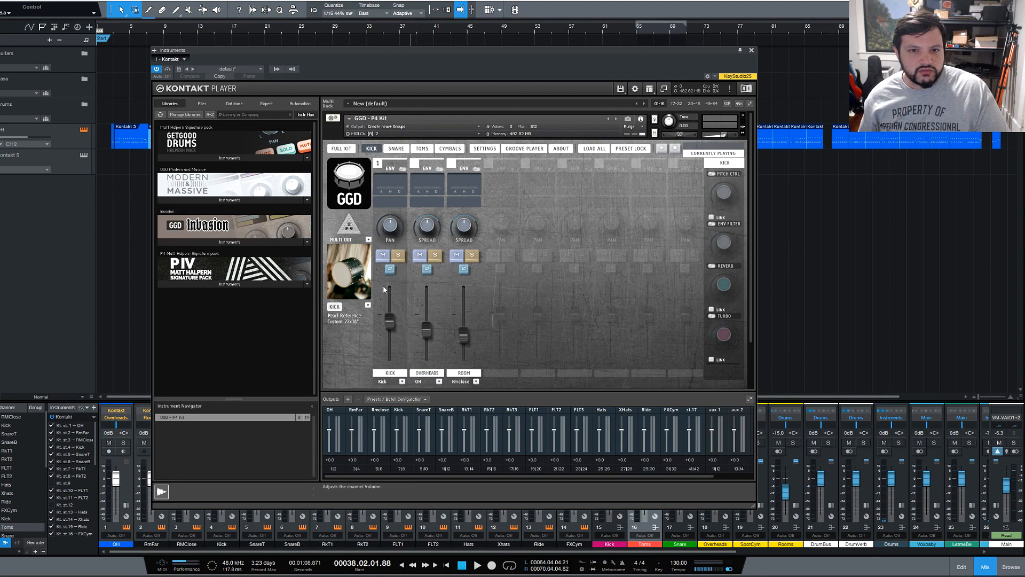
Move the Kontakt window clear of the mixer's Kick channel and expand that channel to show its inserts and sends
left_click_drag(611, 70, 586, 50)
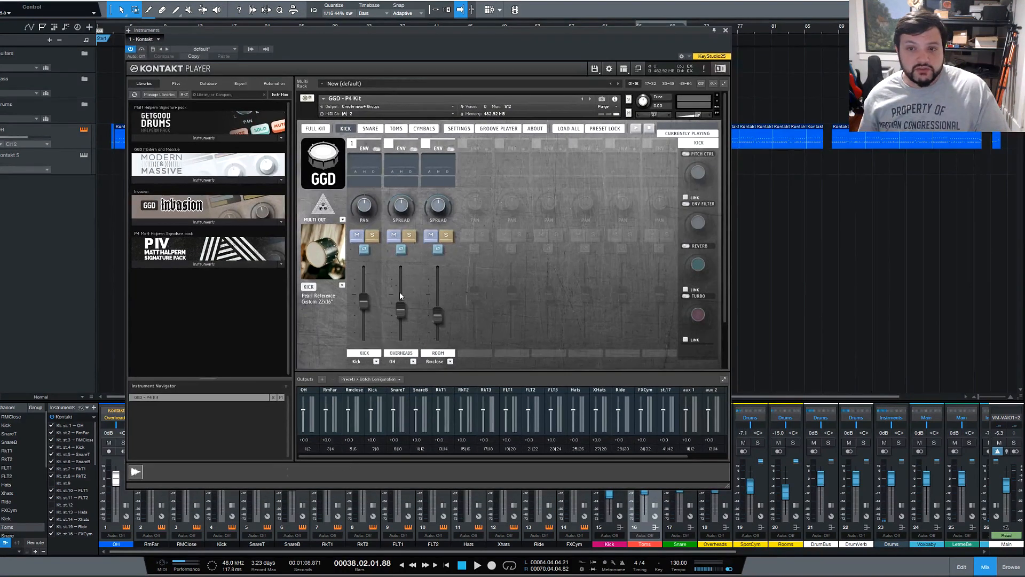
left_click(685, 247)
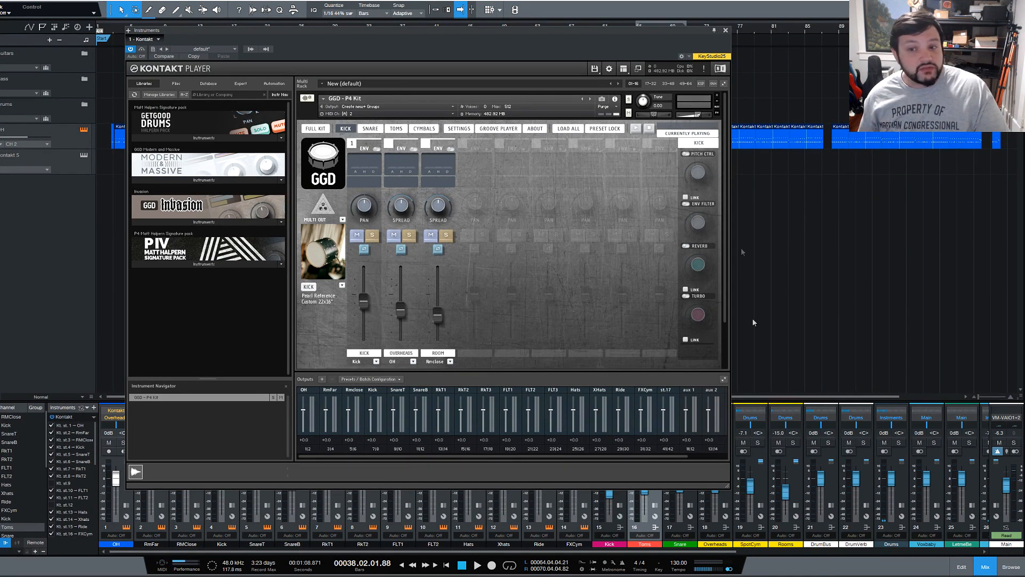
left_click_drag(620, 31, 456, 41)
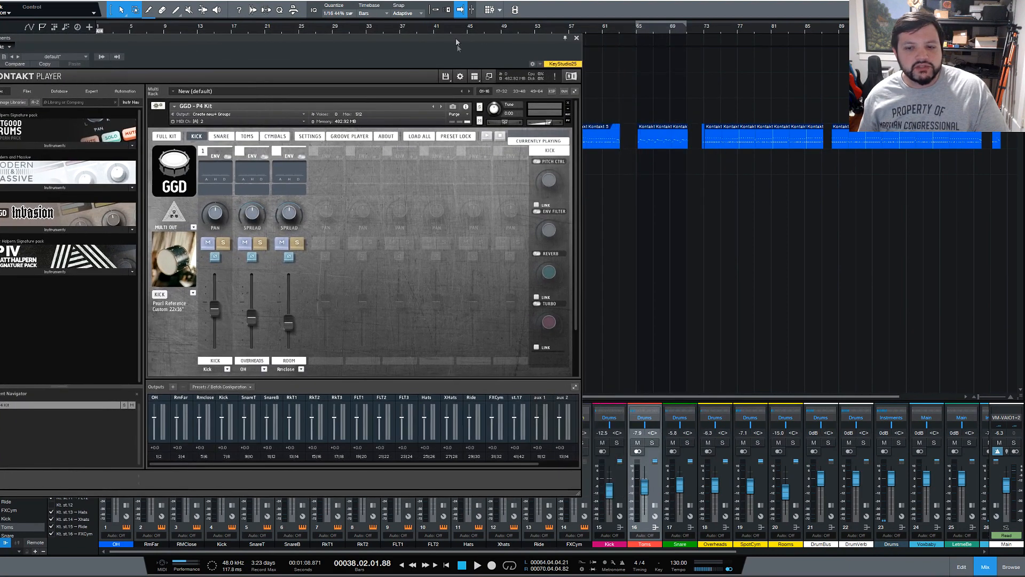
left_click(619, 527)
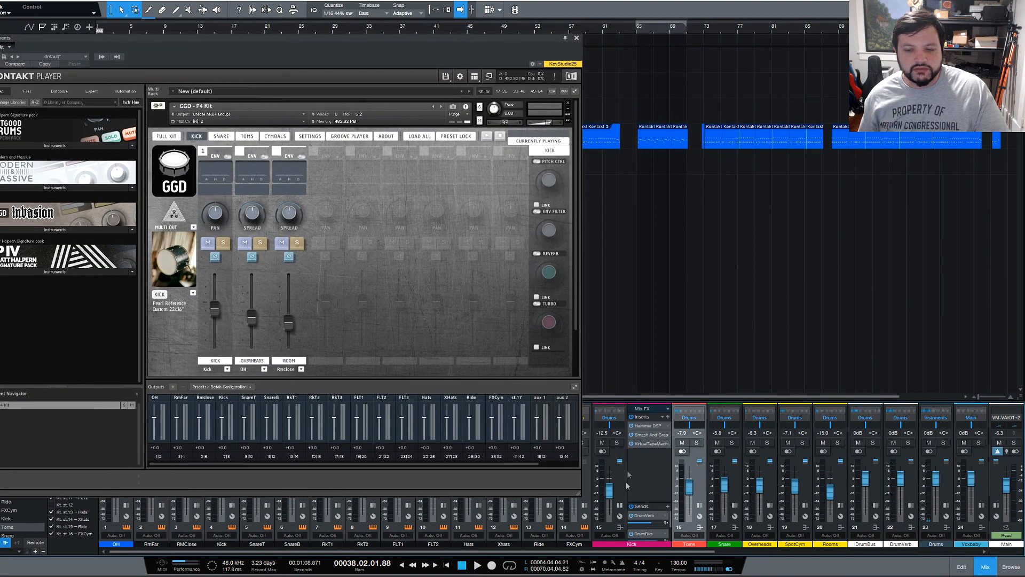
Solo the Kick channel with its inserts bypassed and audition the dry kick
left_click(171, 268)
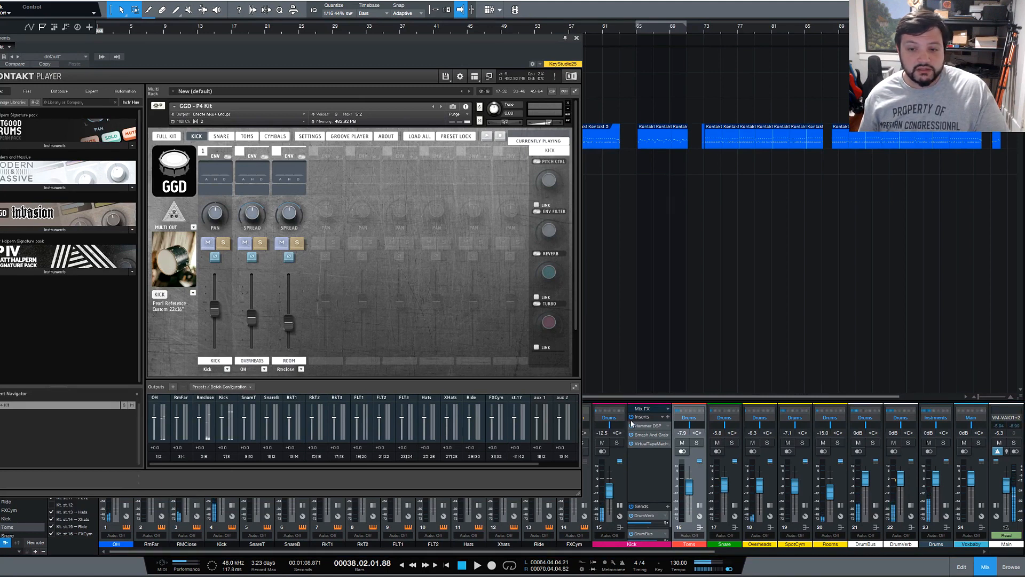
left_click(617, 443)
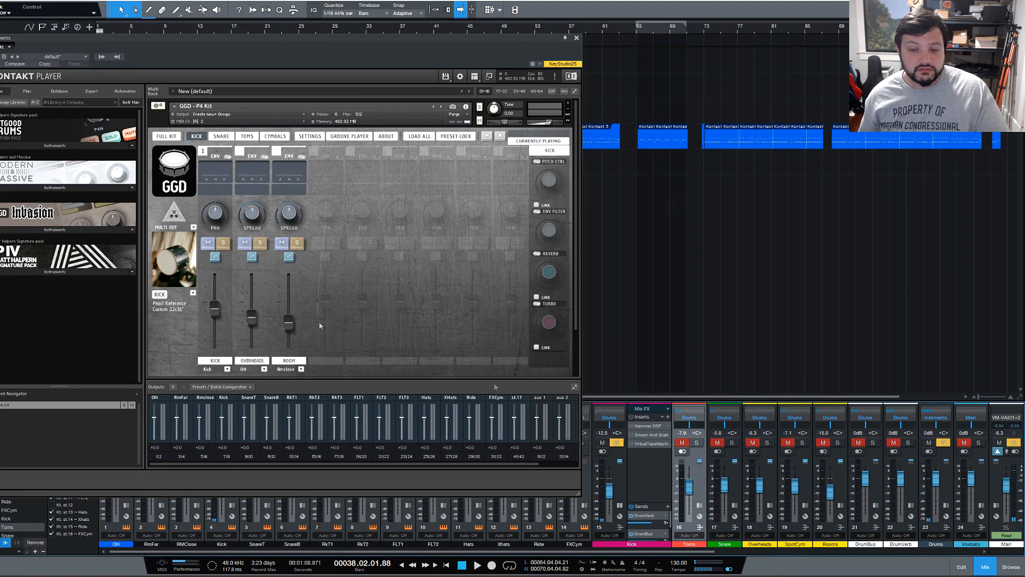
left_click(166, 265)
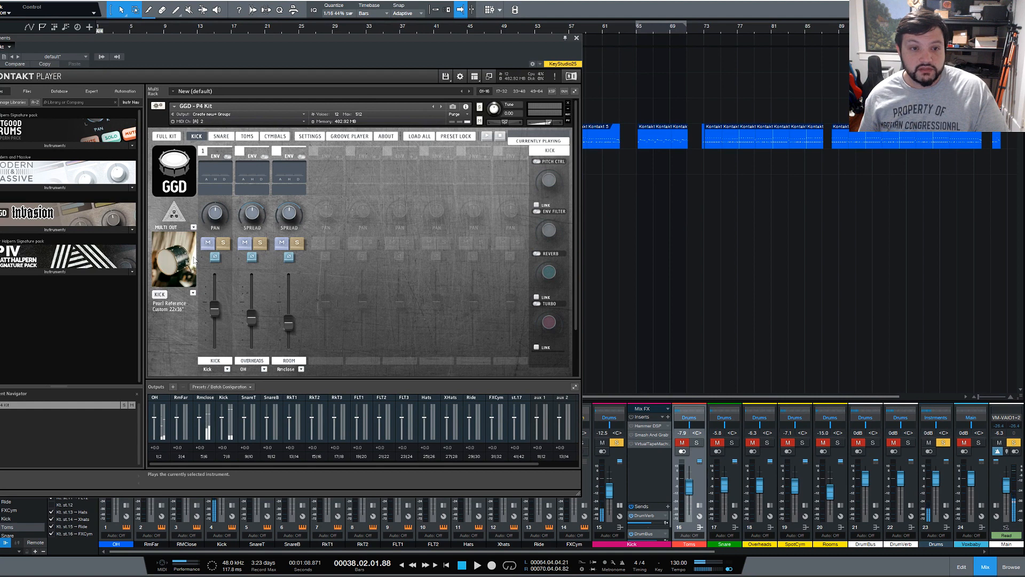
Enable Reverb and Turbo for the kick and link Turbo across its channels
left_click(201, 188)
left_click(204, 187)
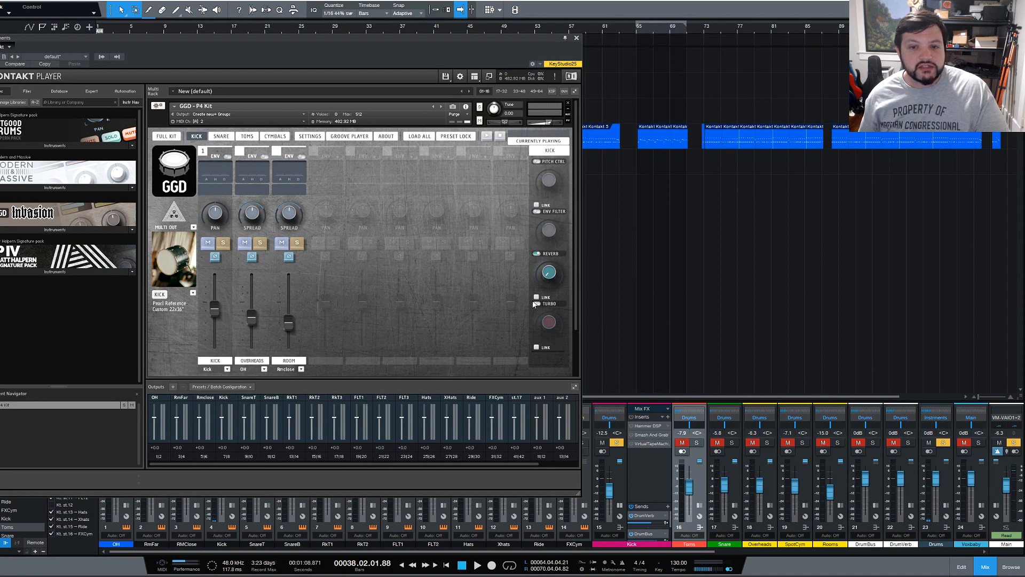
left_click(537, 347)
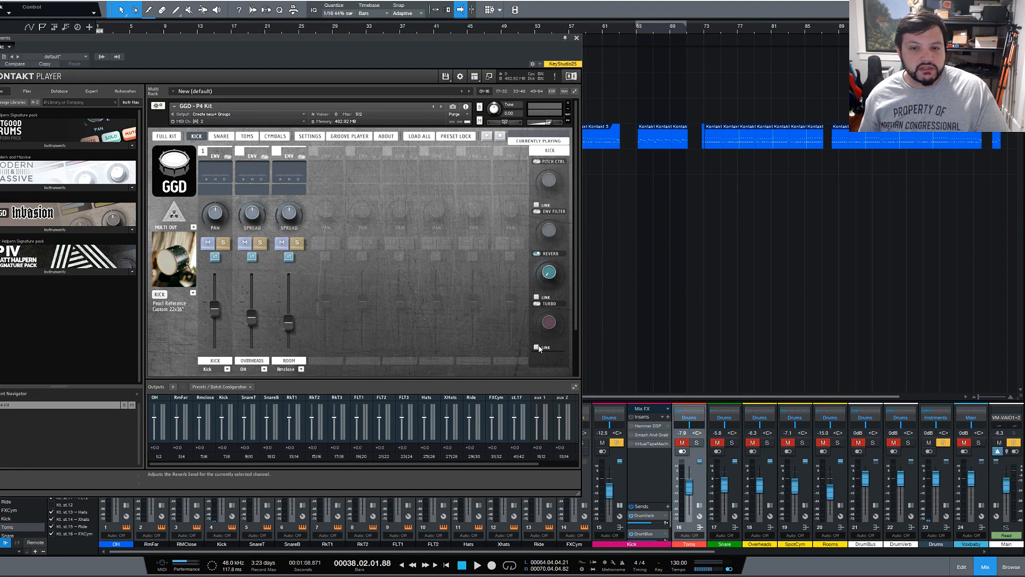
left_click(537, 304)
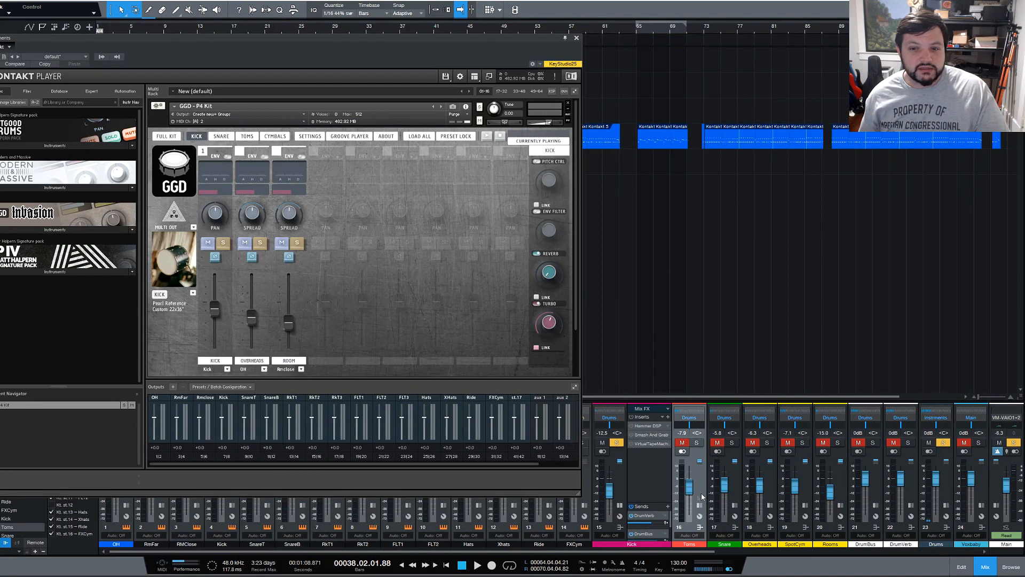
Audition the kick repeatedly with the linked Turbo engaged
left_click(171, 261)
left_click(171, 262)
left_click(170, 261)
left_click(171, 261)
left_click(171, 261)
left_click(171, 262)
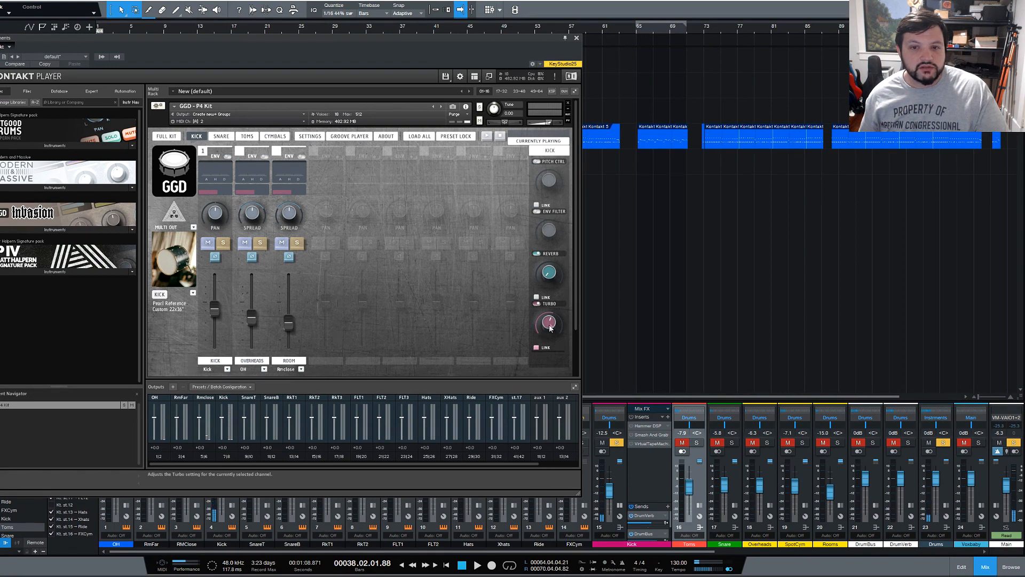
Raise the kick's linked Turbo amount to full and audition the kick again
left_click(167, 265)
left_click(167, 265)
left_click(167, 264)
left_click(167, 265)
left_click(166, 264)
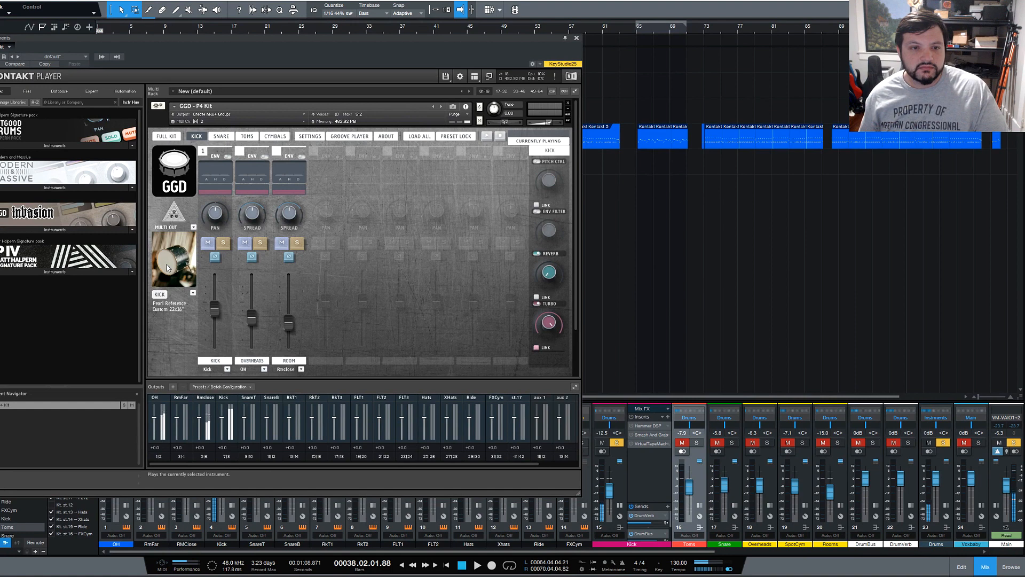
Raise the Kick channel's volume to -0.4 dB and audition the kick with Turbo on and off
left_click(169, 262)
left_click(169, 262)
left_click(169, 262)
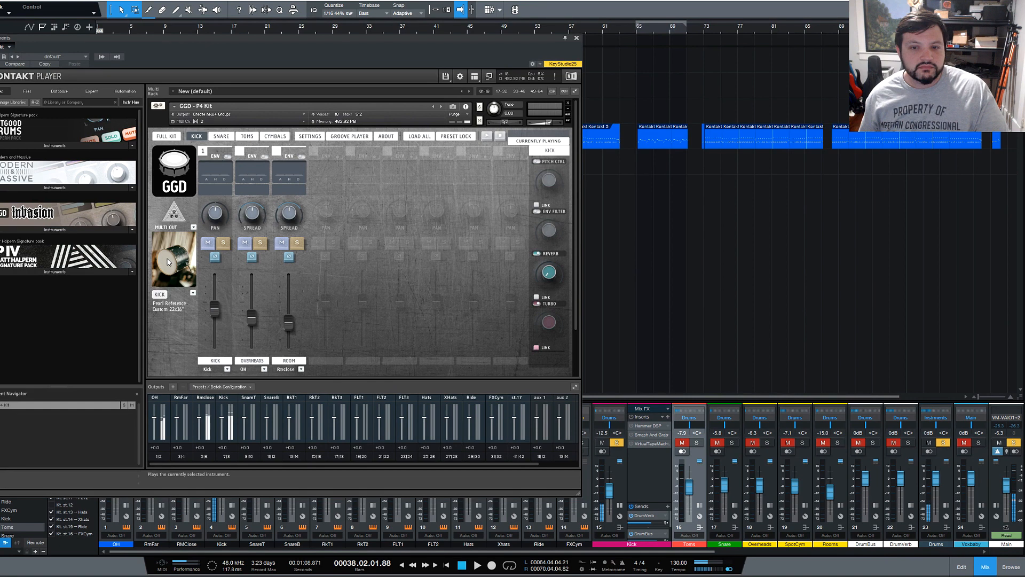
left_click_drag(610, 495, 613, 477)
left_click(167, 265)
left_click(167, 265)
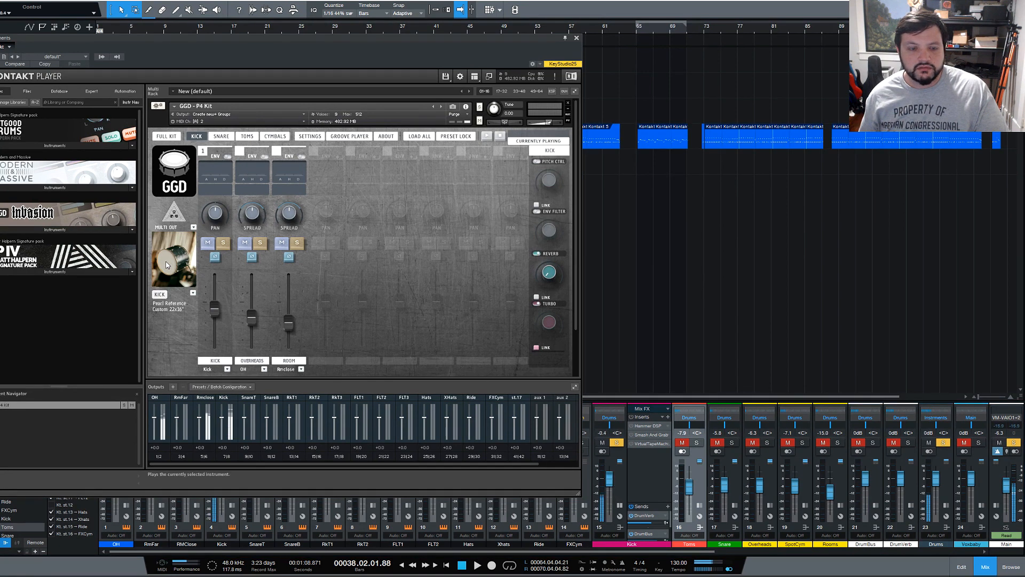
Toggle the kick's Turbo on and off and audition the drum to compare the sound
left_click(537, 304)
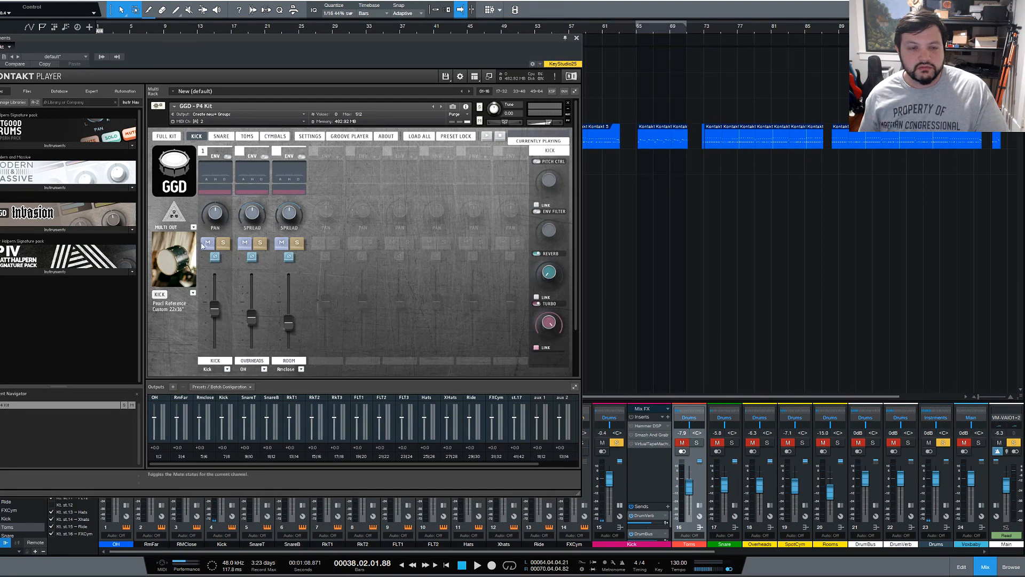
left_click(170, 269)
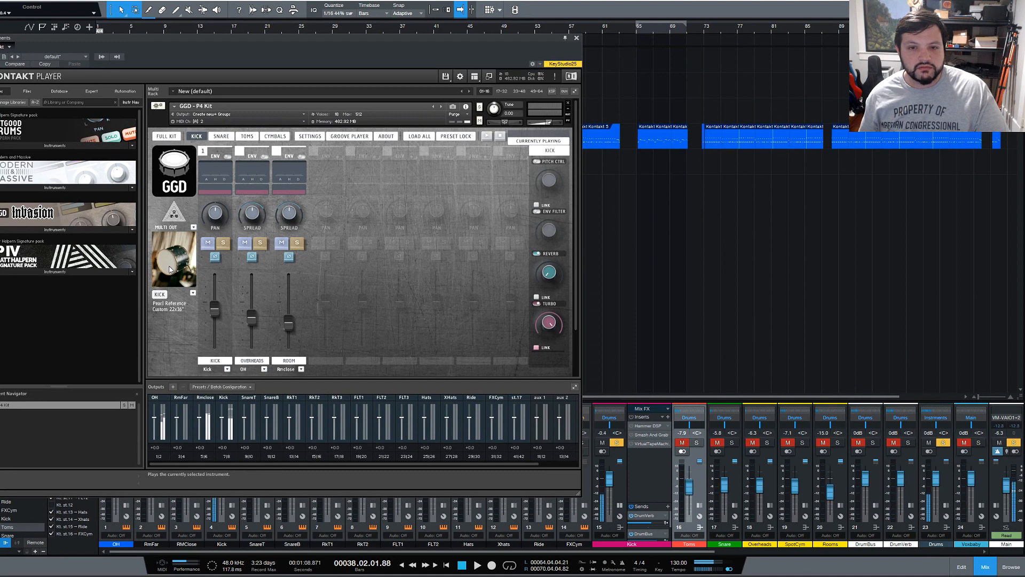
left_click(539, 304)
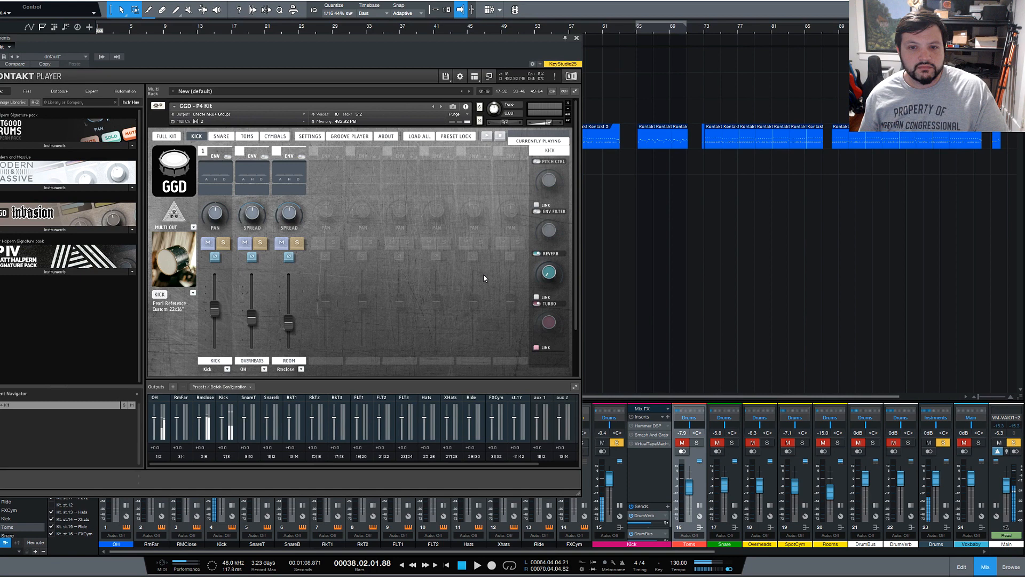
left_click(539, 303)
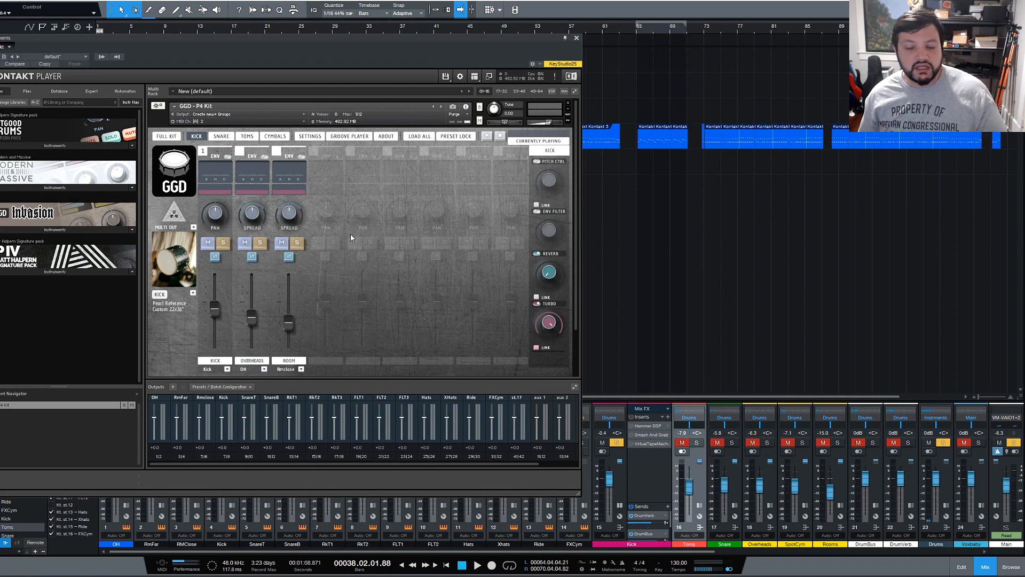
Set the Kick channel's volume to -7.9 dB, re-enable its inserts and collapse the expanded channel
left_click_drag(613, 479, 612, 482)
scroll(612, 482, "down", 3)
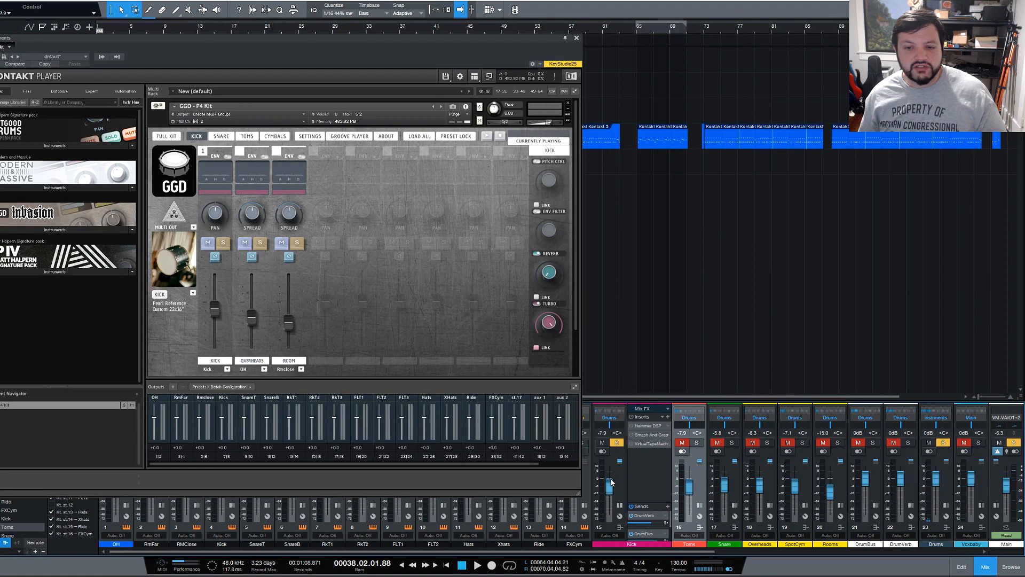
left_click(631, 418)
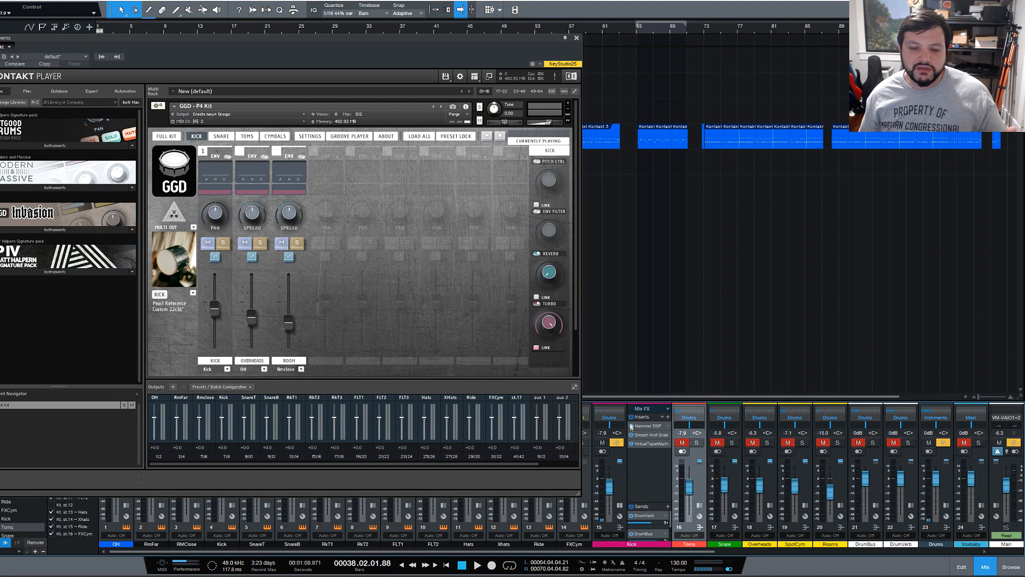
double_click(612, 501)
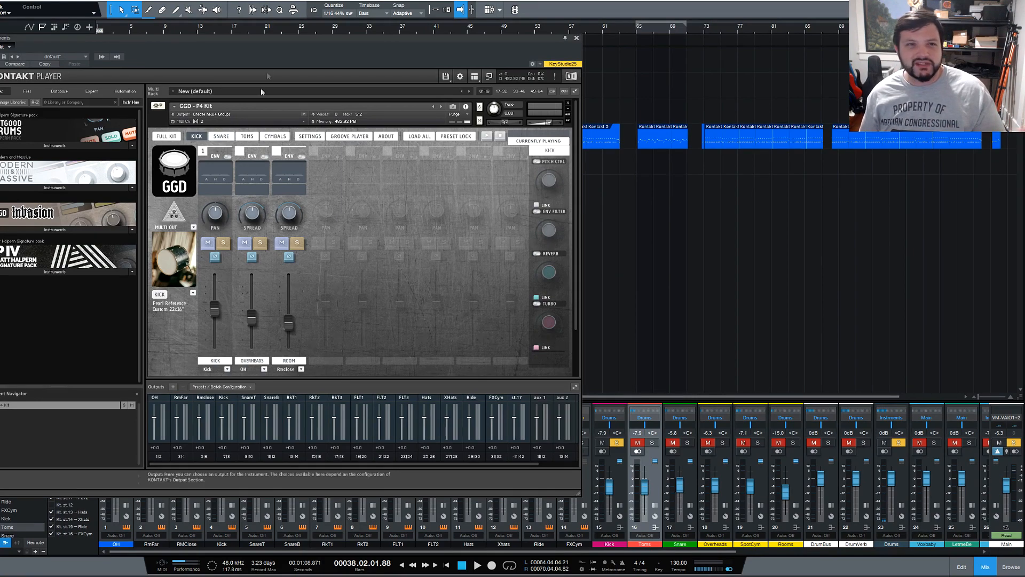
Bring up the Snare page of the P4 Kit and audition the snare several times
left_click_drag(278, 35, 328, 40)
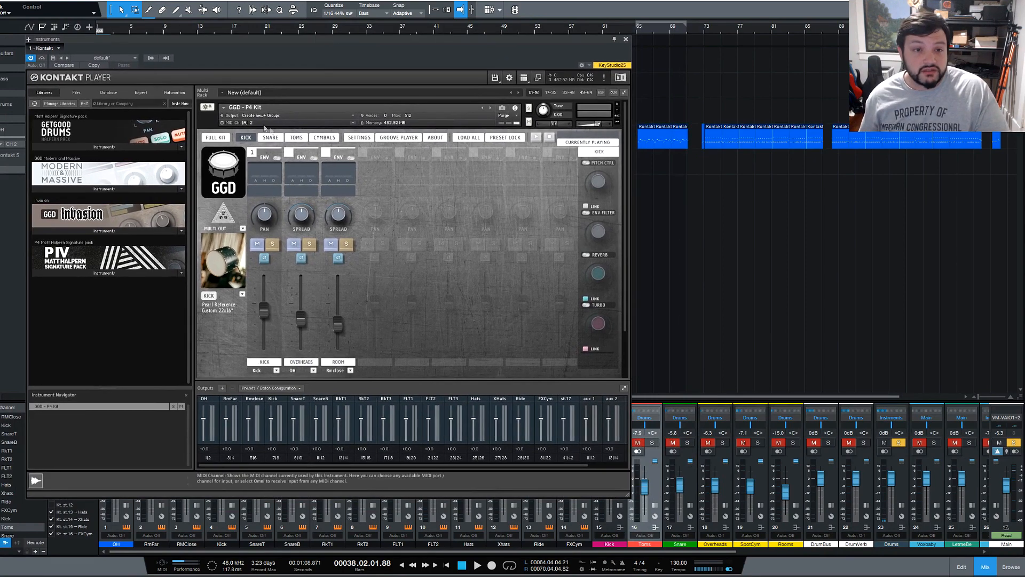
left_click(279, 140)
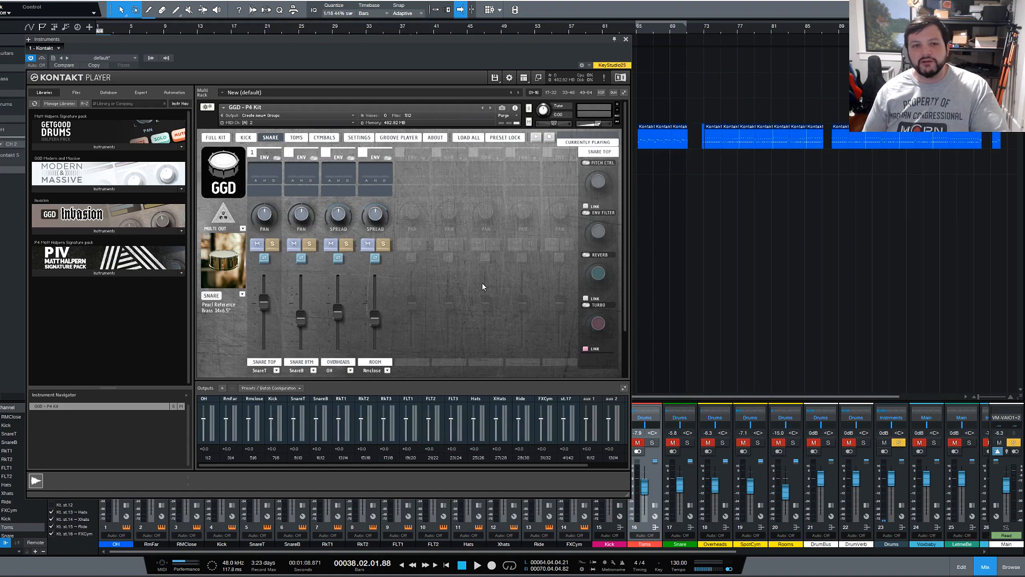
left_click(223, 258)
left_click(223, 258)
left_click(223, 258)
left_click(222, 258)
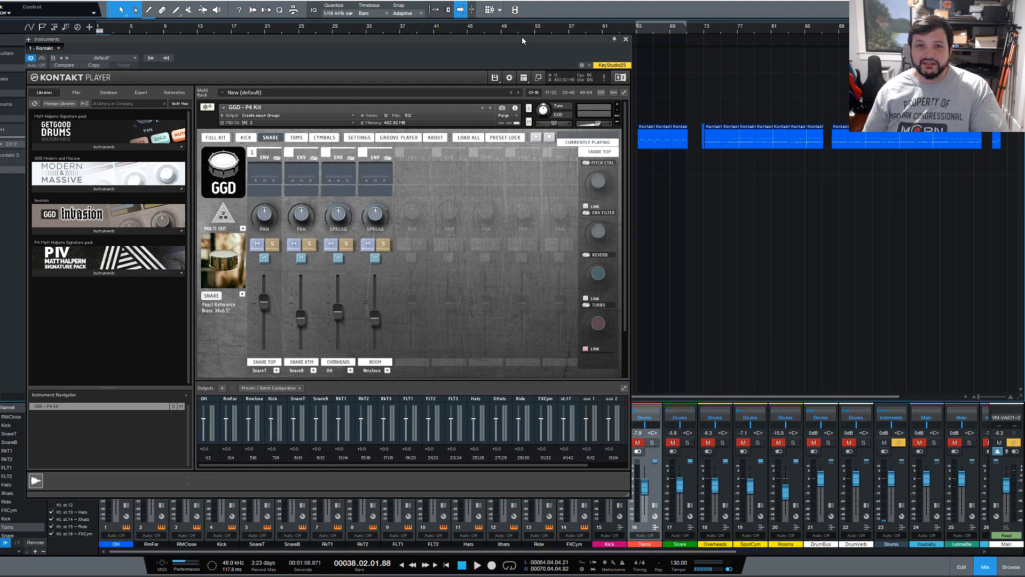
Audition the snare with the mixer channels uncovered and check the list of alternative snare models
left_click_drag(522, 40, 473, 42)
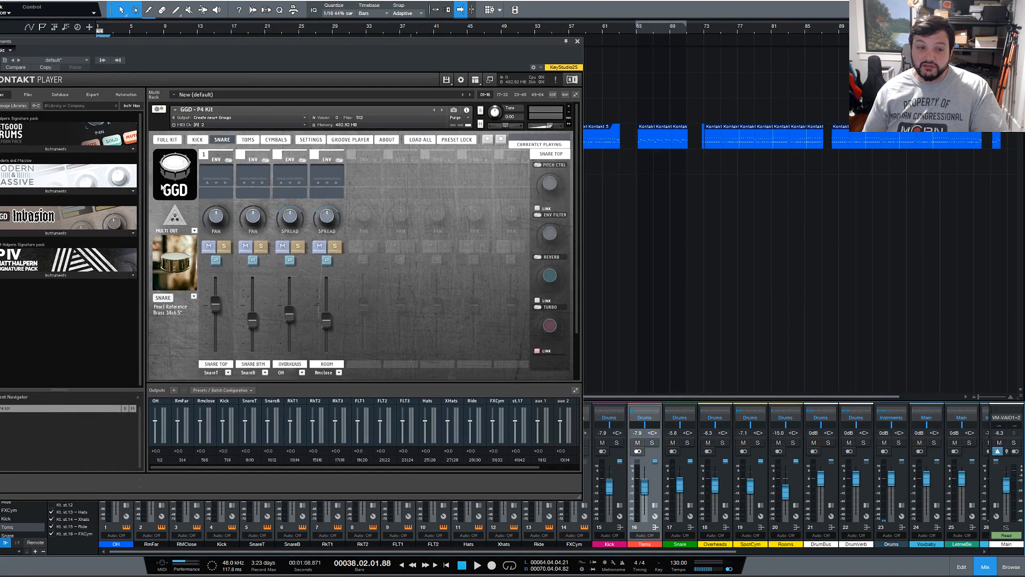
left_click(174, 260)
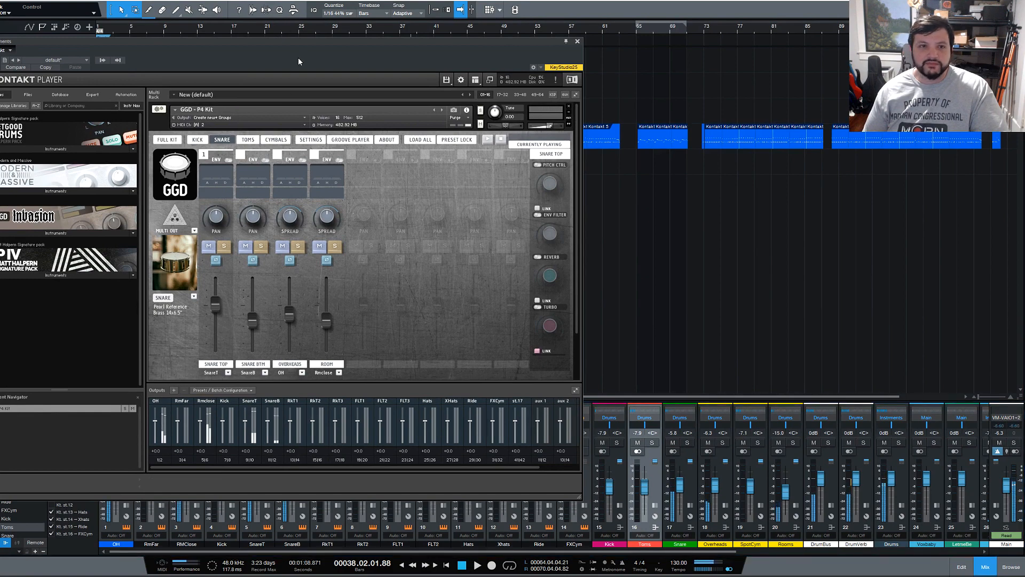
left_click_drag(297, 42, 407, 44)
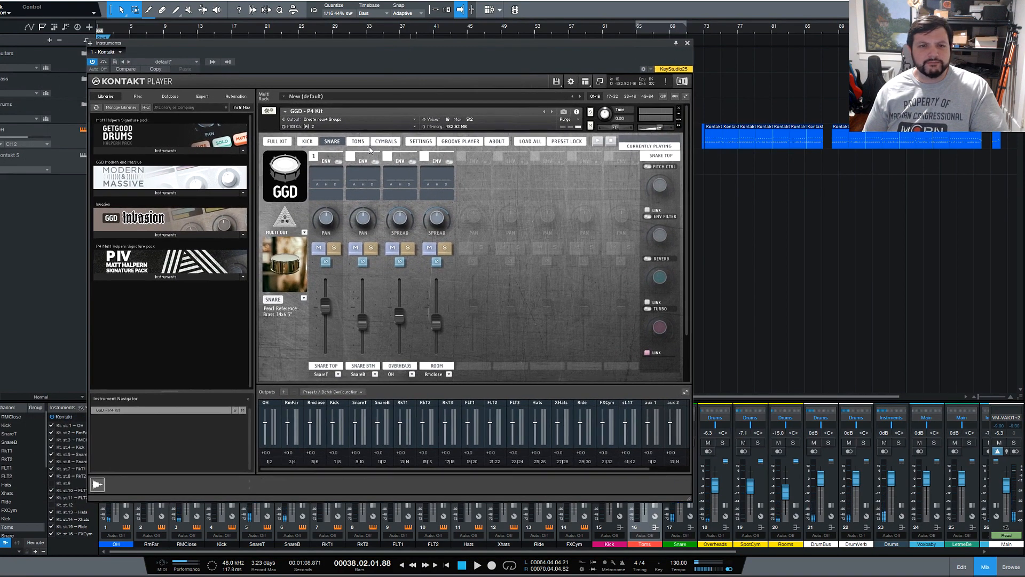
left_click(304, 298)
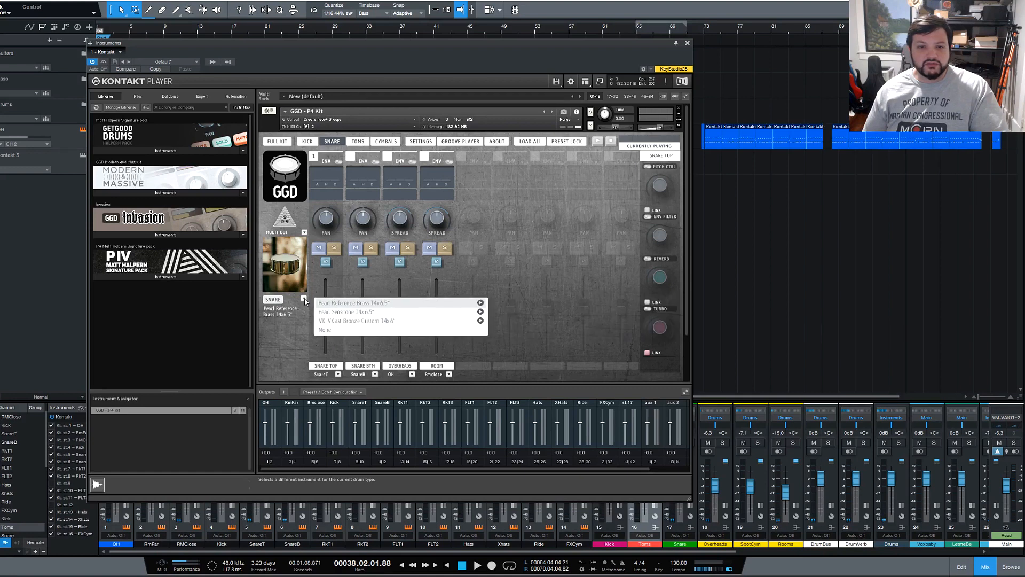
left_click(305, 300)
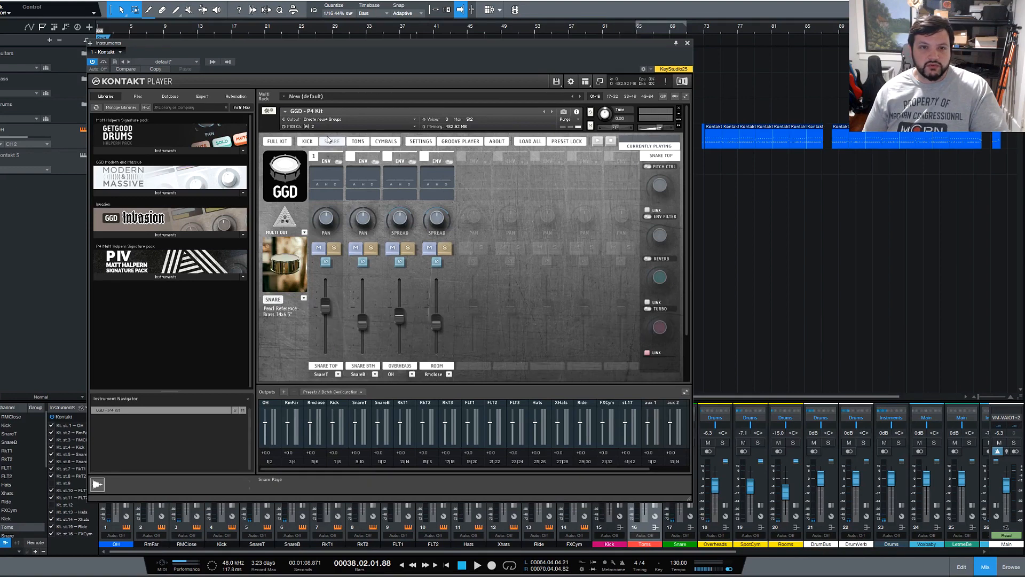
Examine both pages of drum selections in the Toms section and try auditioning the toms from their picture
left_click(358, 141)
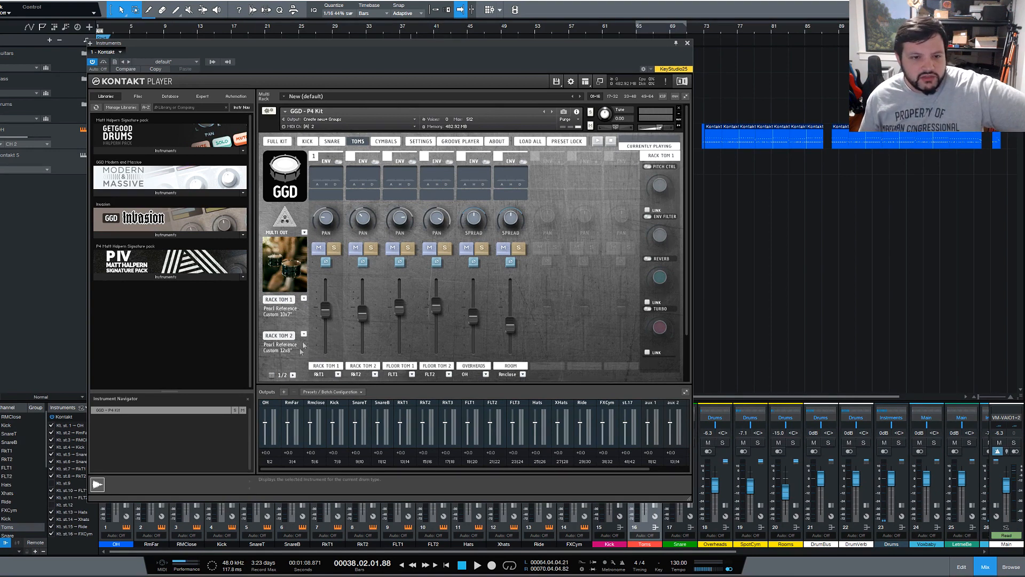
left_click(291, 375)
left_click(272, 375)
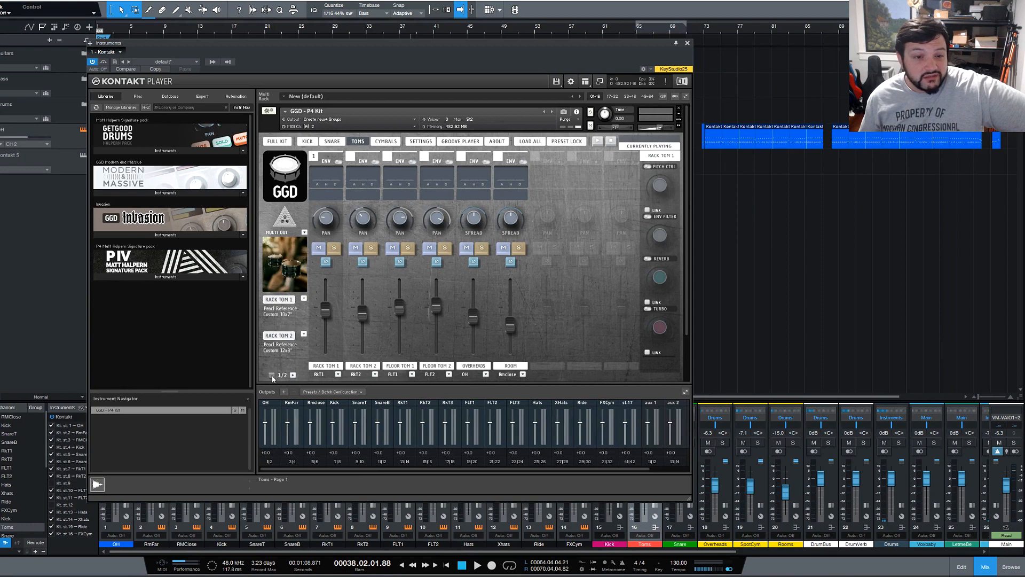
left_click(291, 268)
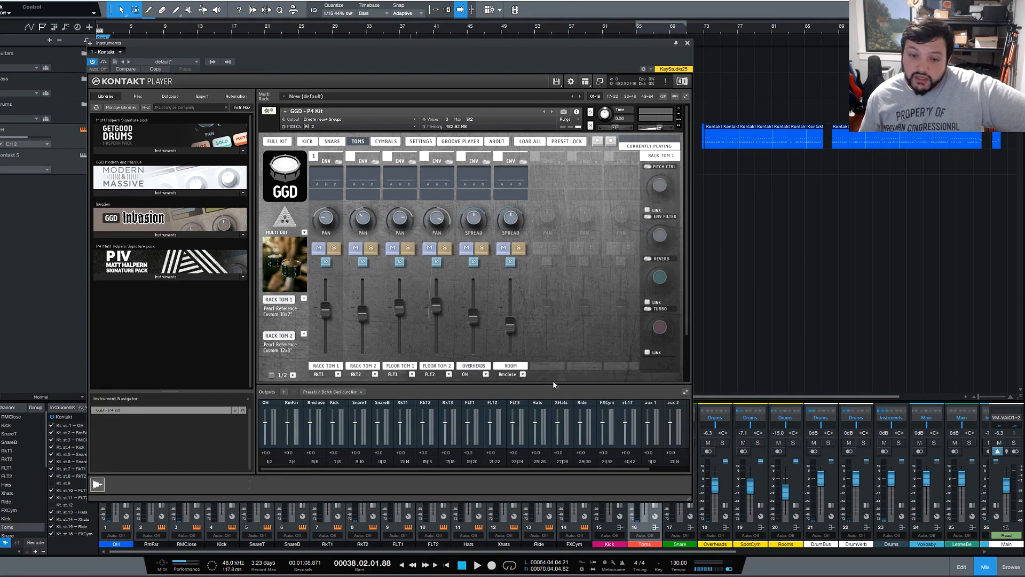
Go to the Cymbals section and browse through the pages of cymbal selections, returning to the first one
left_click(386, 141)
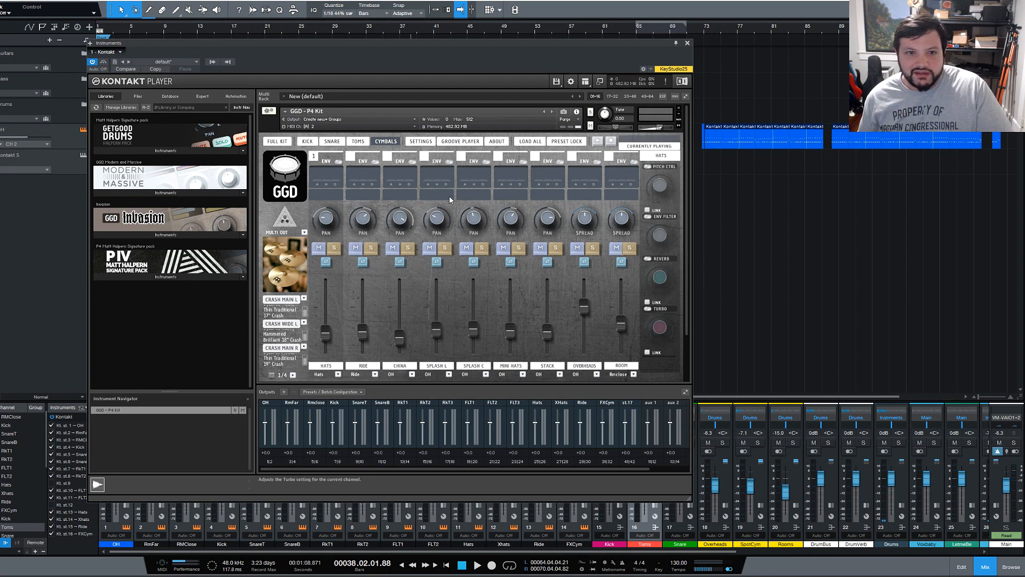
scroll(373, 305, "down", 1)
left_click(293, 353)
left_click(293, 353)
left_click(271, 353)
left_click(271, 353)
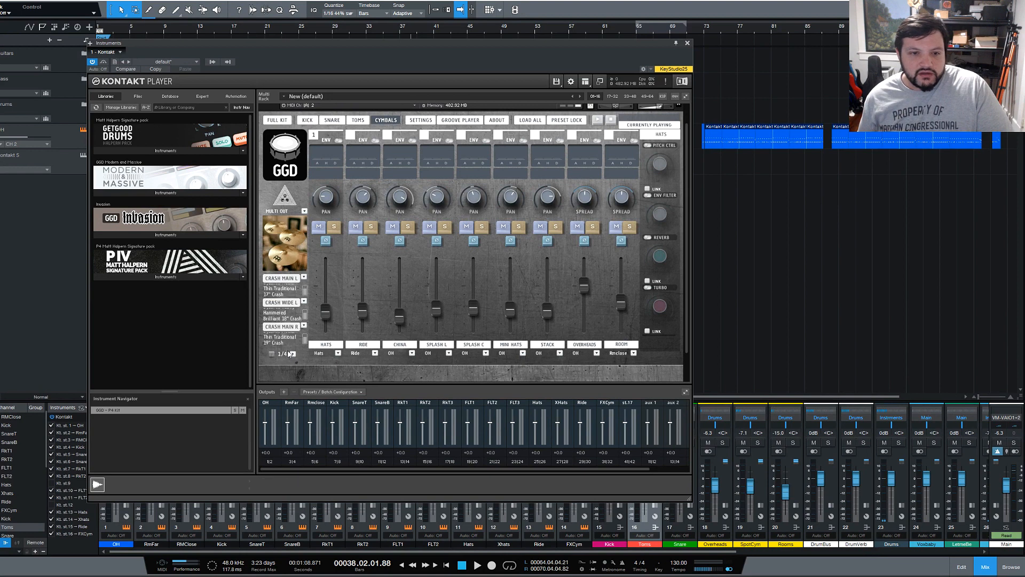
scroll(417, 338, "up", 1)
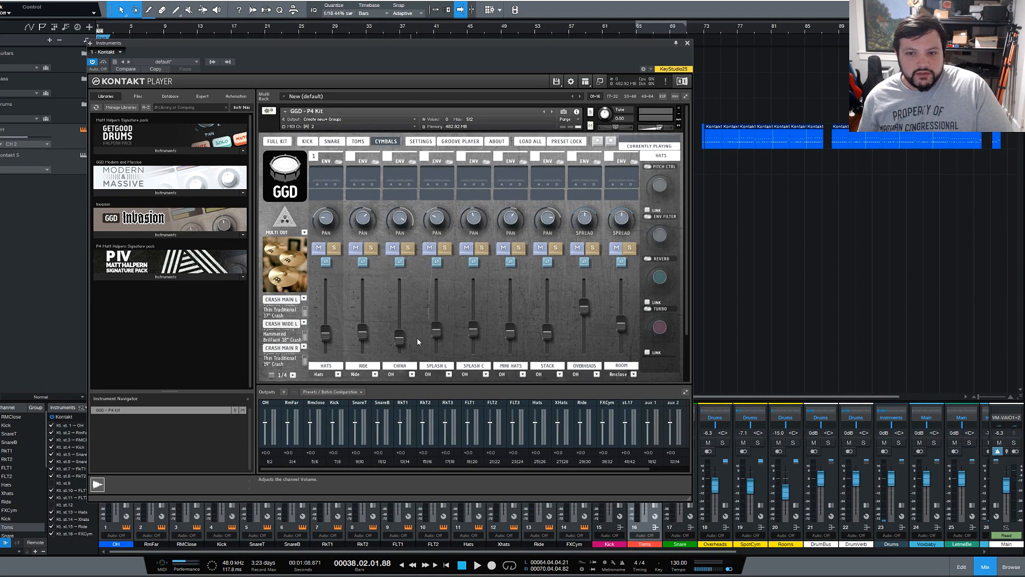
Review the kit's MIDI mapping settings and the Cymbal Mixer's overhead and room levels
left_click(422, 143)
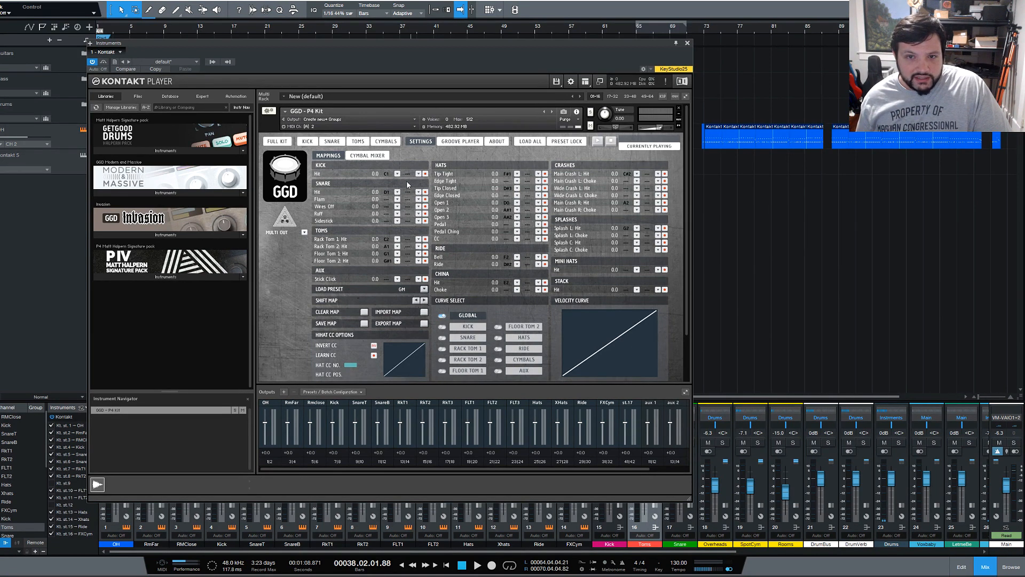
left_click(376, 156)
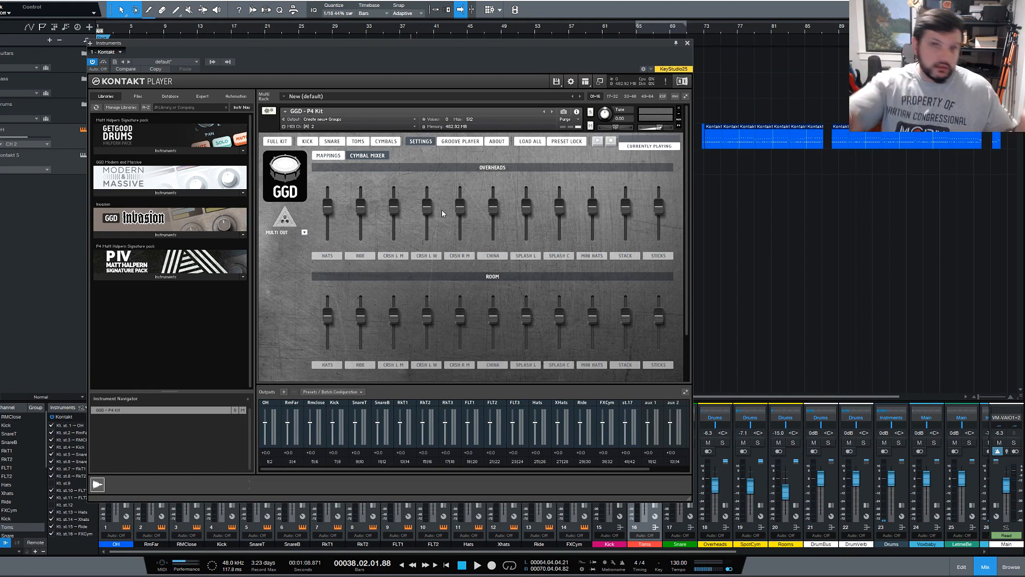
Return to the Kick page and reposition the Kontakt window to check the mixer channels and arrangement behind it
left_click(312, 144)
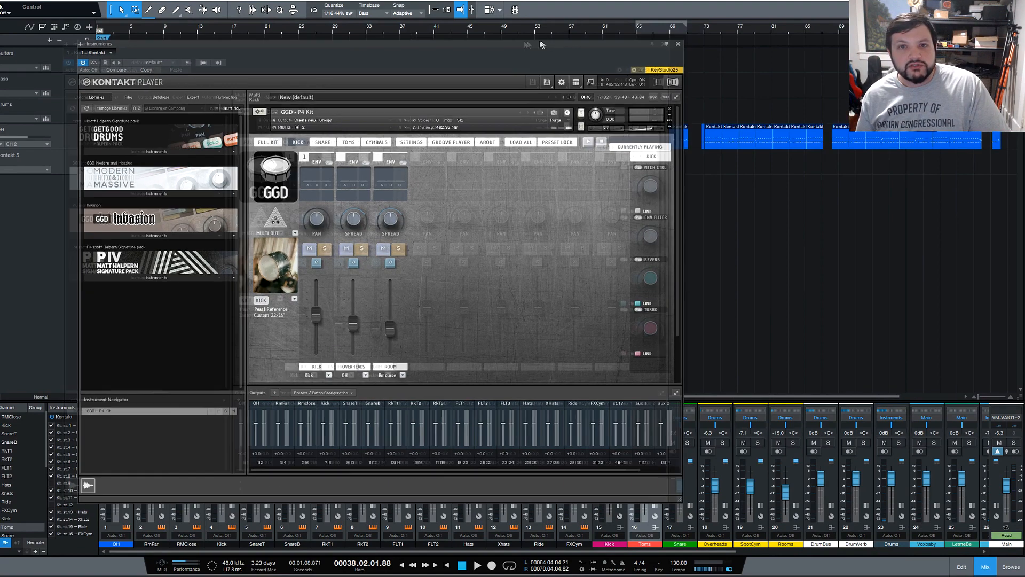
left_click_drag(548, 40, 408, 30)
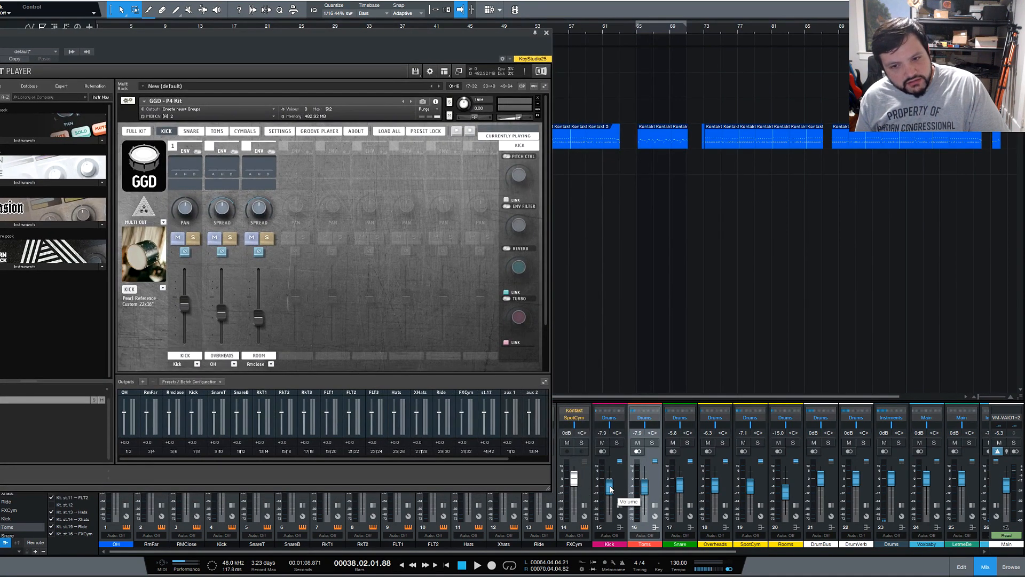
left_click_drag(315, 33, 852, 100)
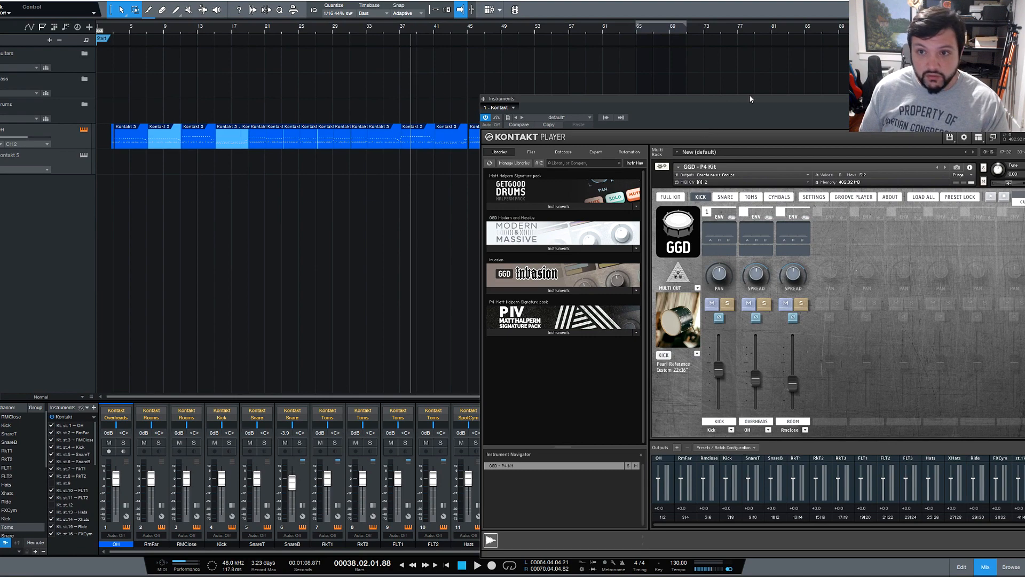
left_click_drag(750, 98, 310, 66)
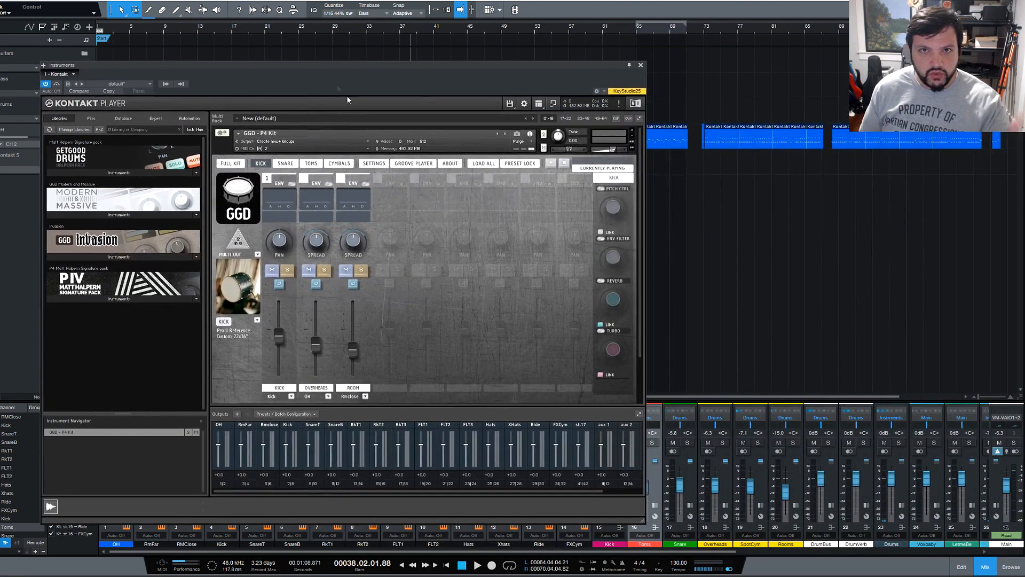
Open the Groove Player and list the patterns of Groove 01 in the first MIDI pack
left_click(375, 164)
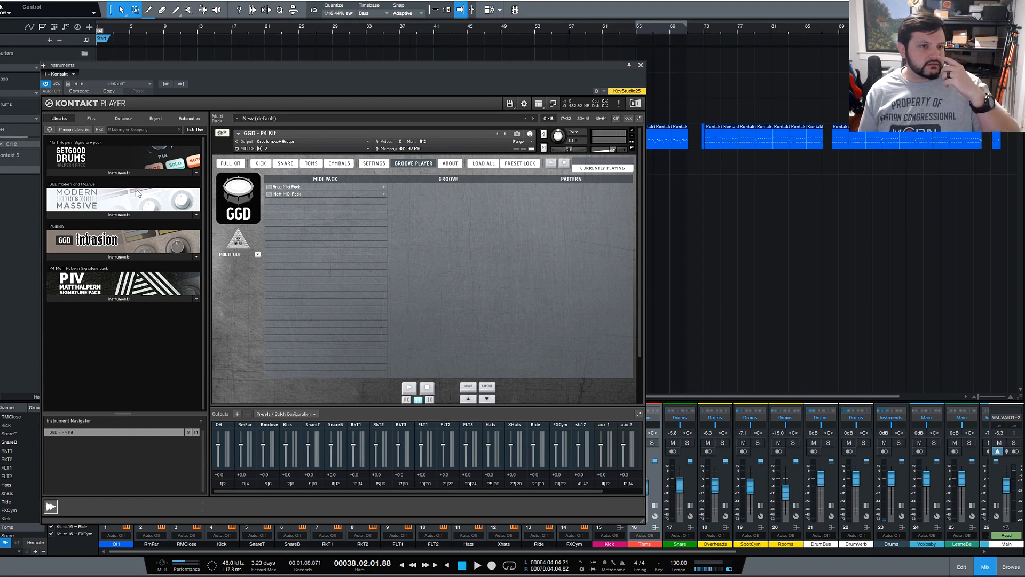
left_click(307, 187)
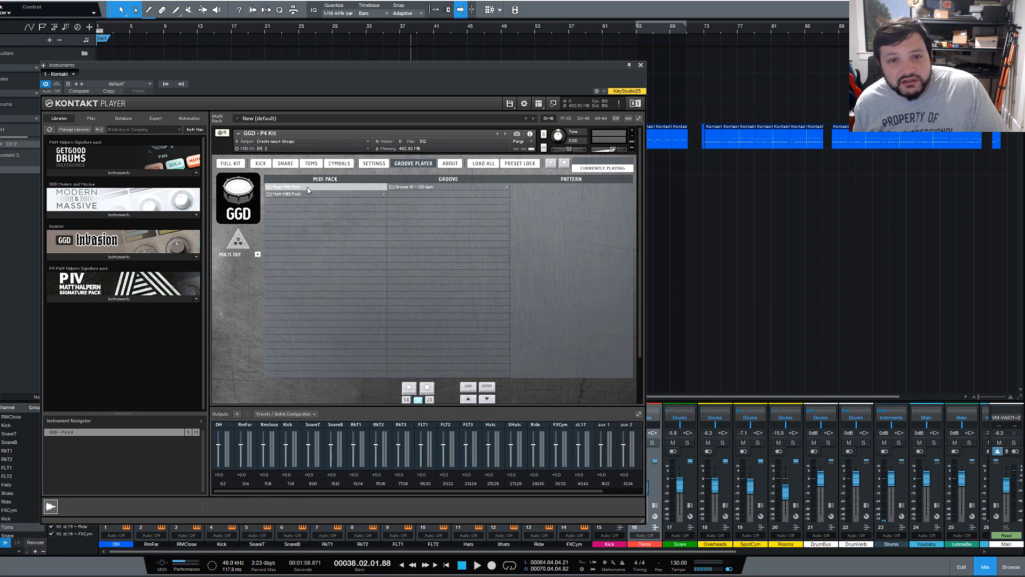
left_click(417, 187)
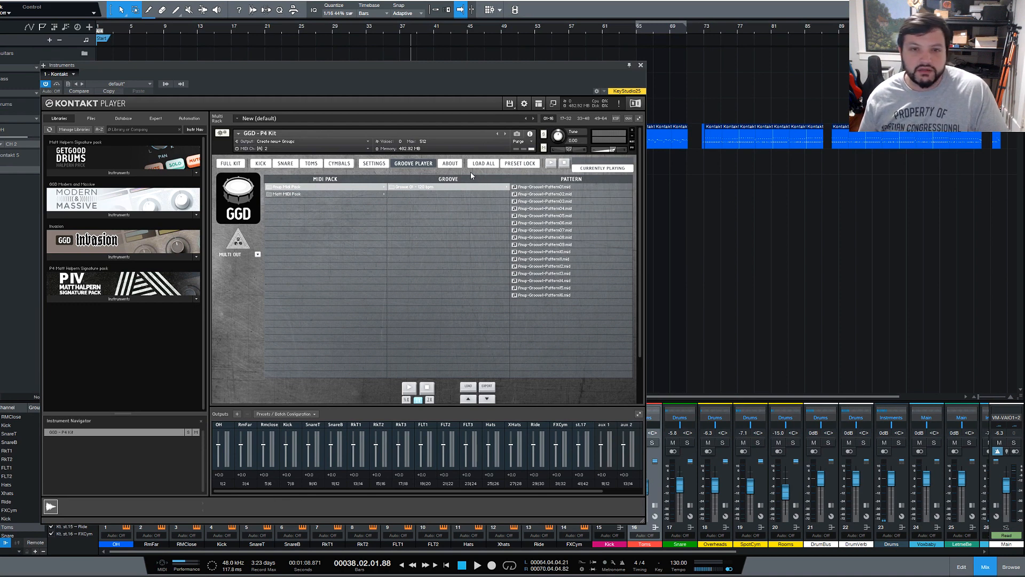
View the About page, return to the Full Kit view and uncover the mixer's Kick and Toms channels
left_click(450, 164)
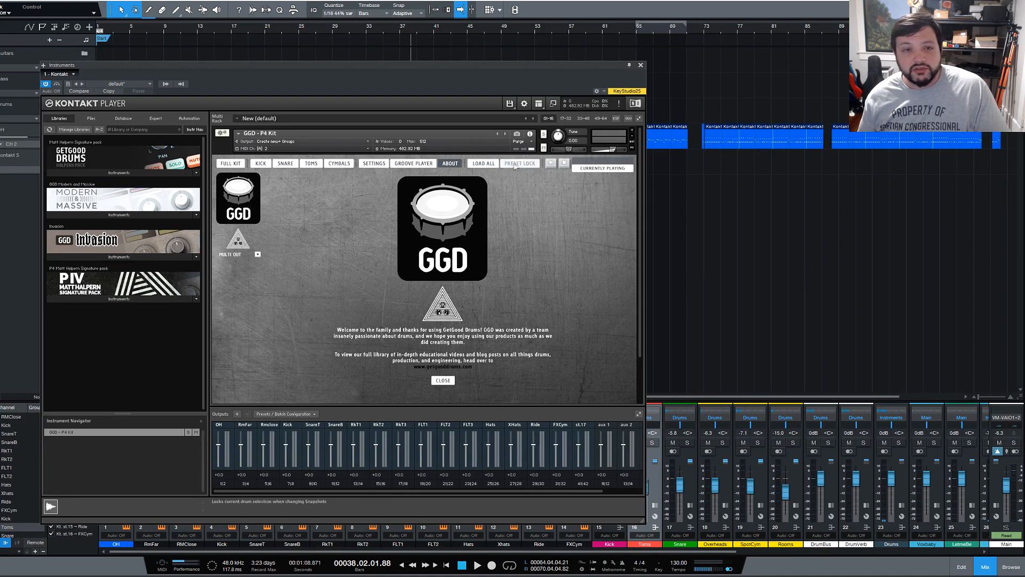
left_click(228, 164)
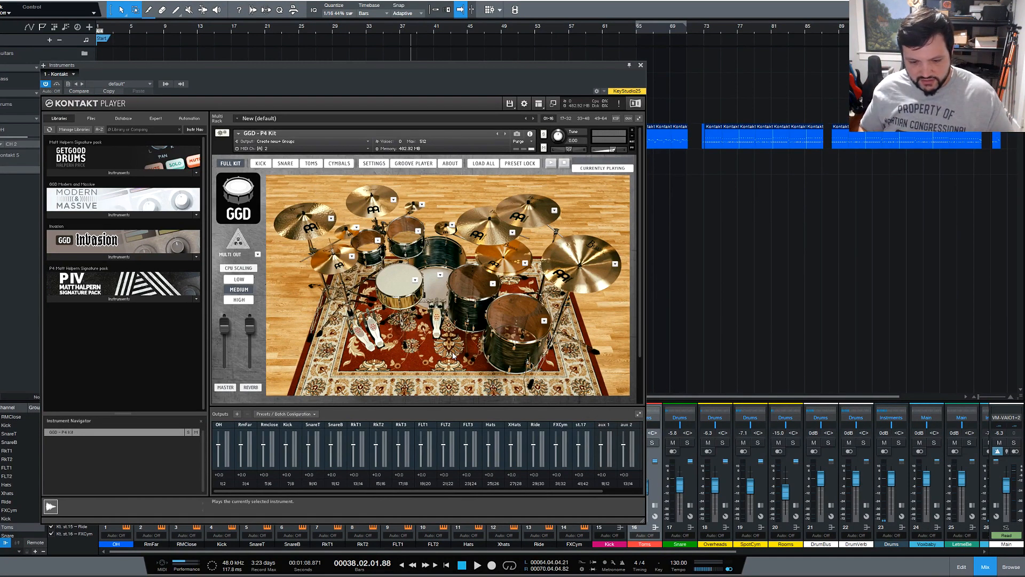
left_click_drag(582, 65, 495, 56)
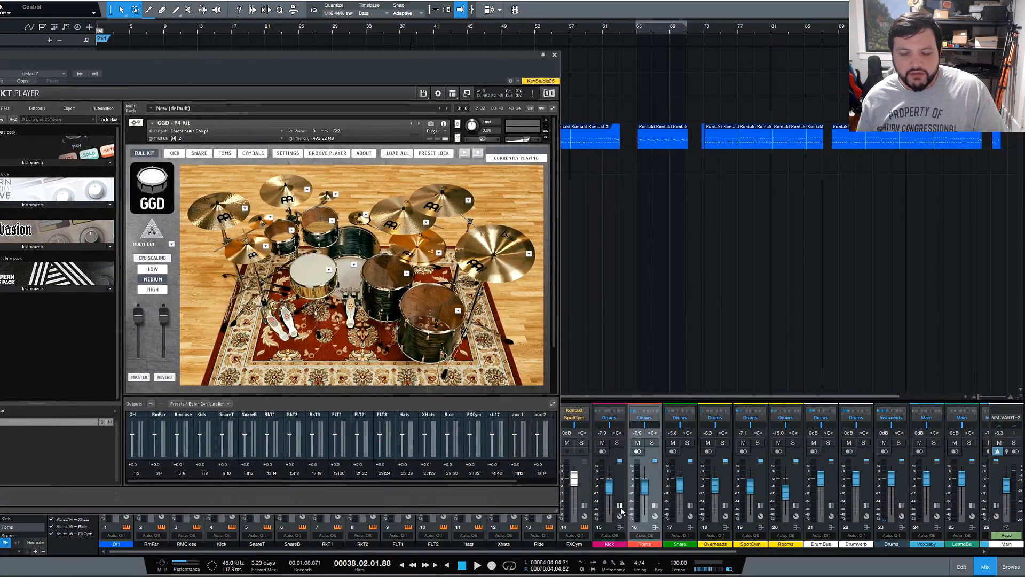
Expand the Kick and Toms mixer channels to show their inserts and open the Kick's Hammer DSP equalizer
left_click(619, 505)
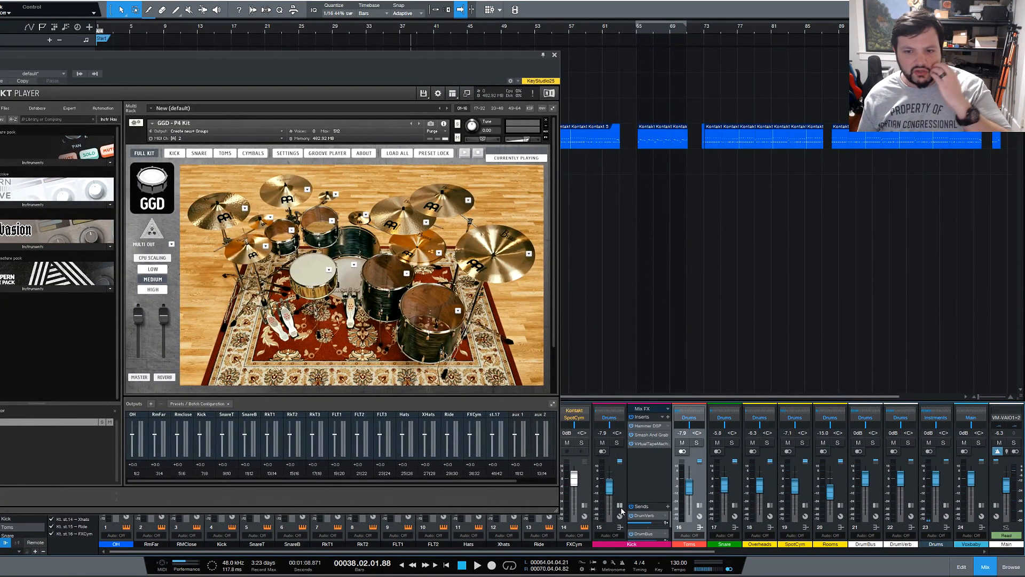
left_click(699, 504)
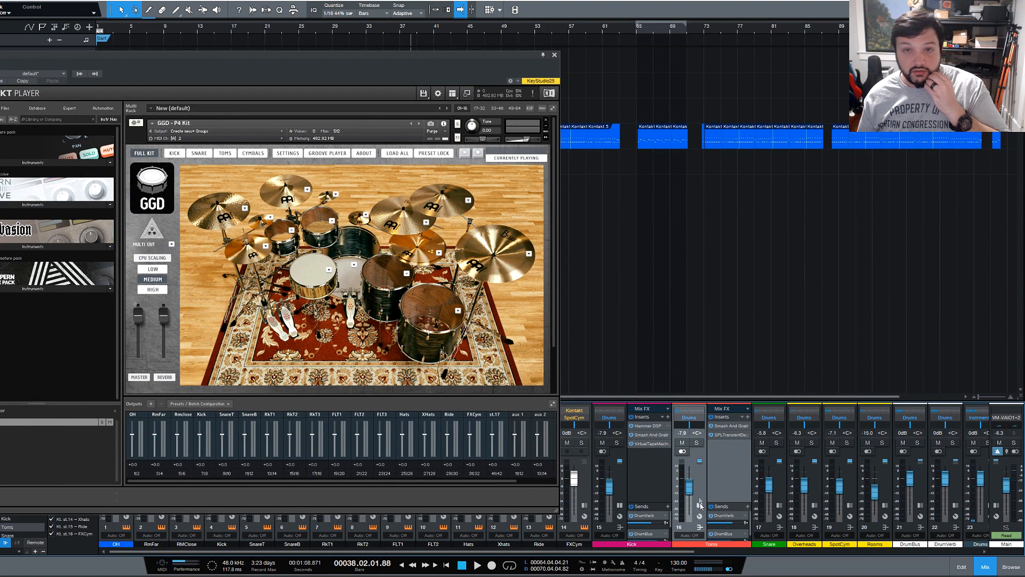
left_click(655, 428)
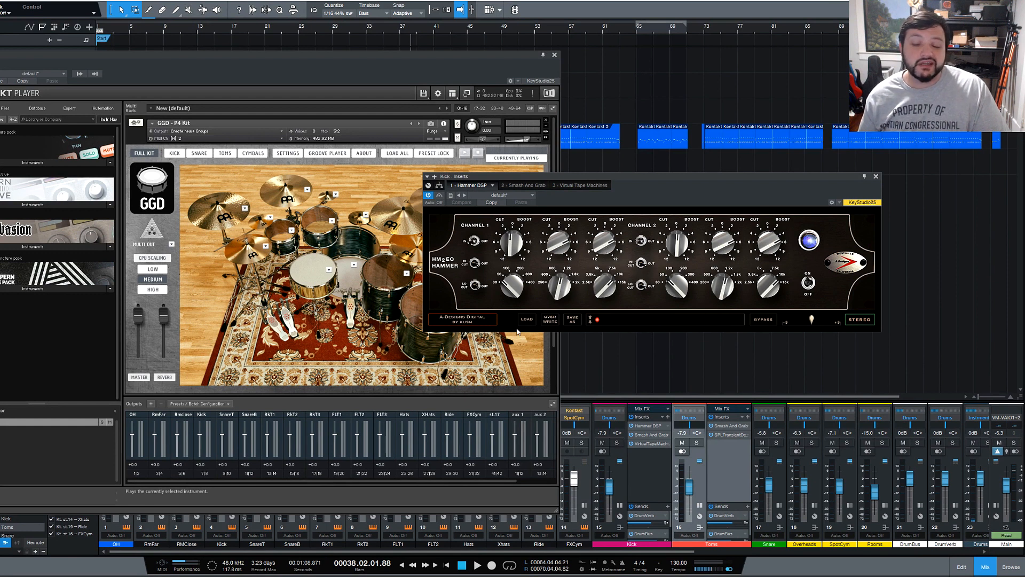
Solo the Kick channel and play it from bar 38 while nudging the first Channel 1 cut/boost knob in Hammer DSP
left_click(616, 443)
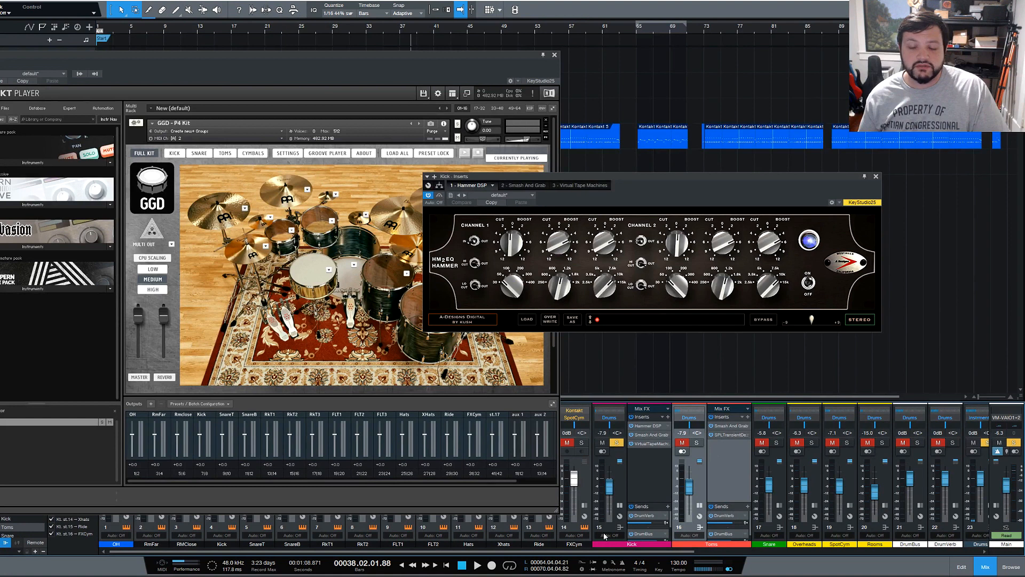
left_click(476, 566)
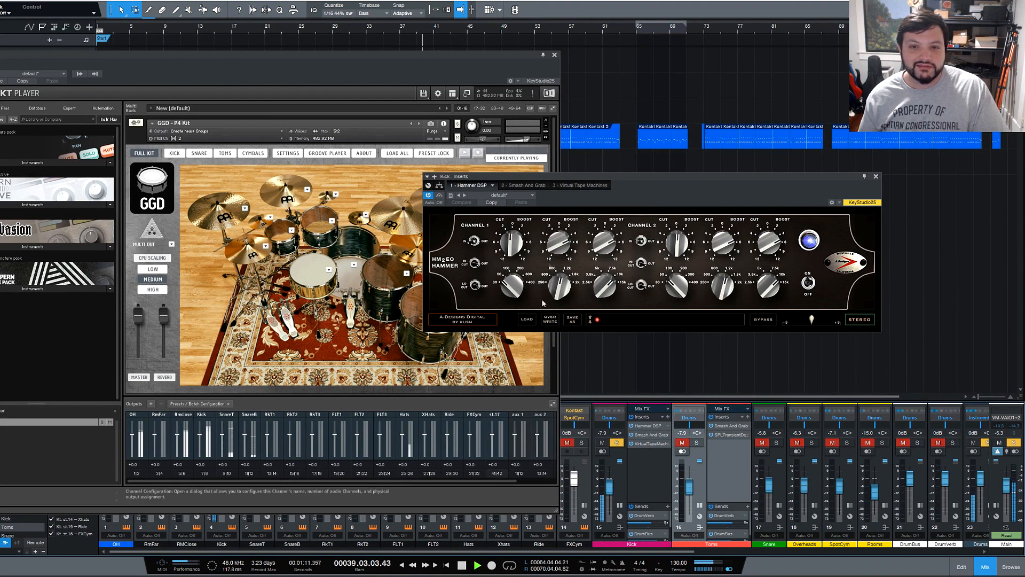
mouse_move(517, 244)
left_mouse_down()
mouse_move(524, 218)
mouse_move(522, 244)
left_mouse_up()
left_click(462, 565)
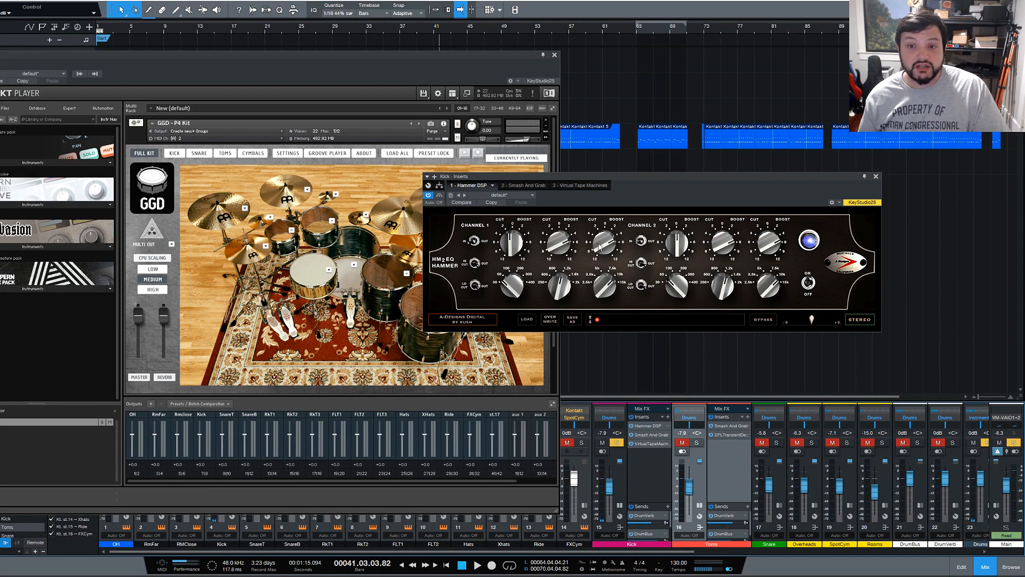
Review the Kick channel's Smash And Grab and Virtual Tape Machines inserts, and collapse the channel
left_click(876, 177)
left_click(650, 437)
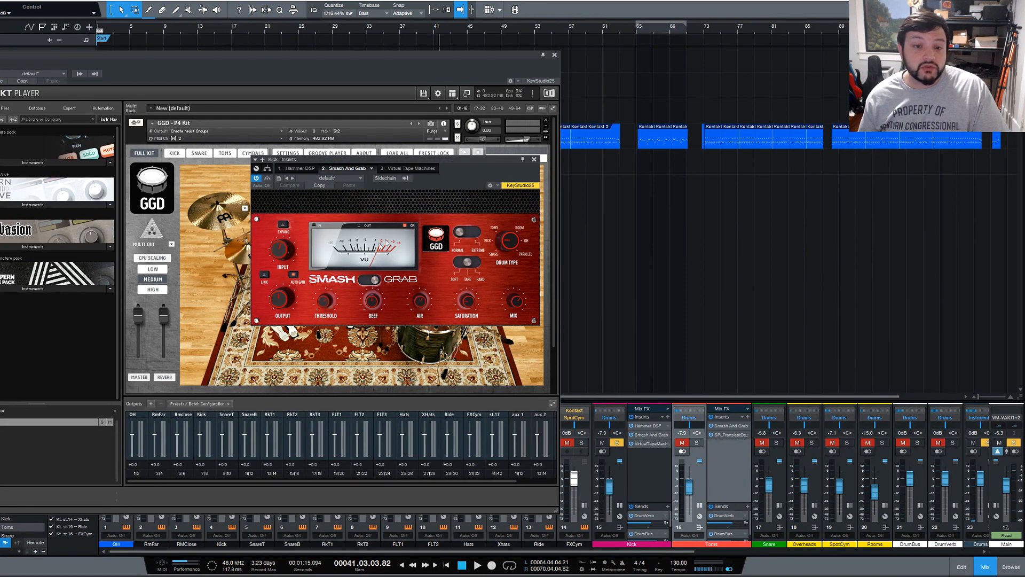
left_click(534, 159)
left_click(653, 441)
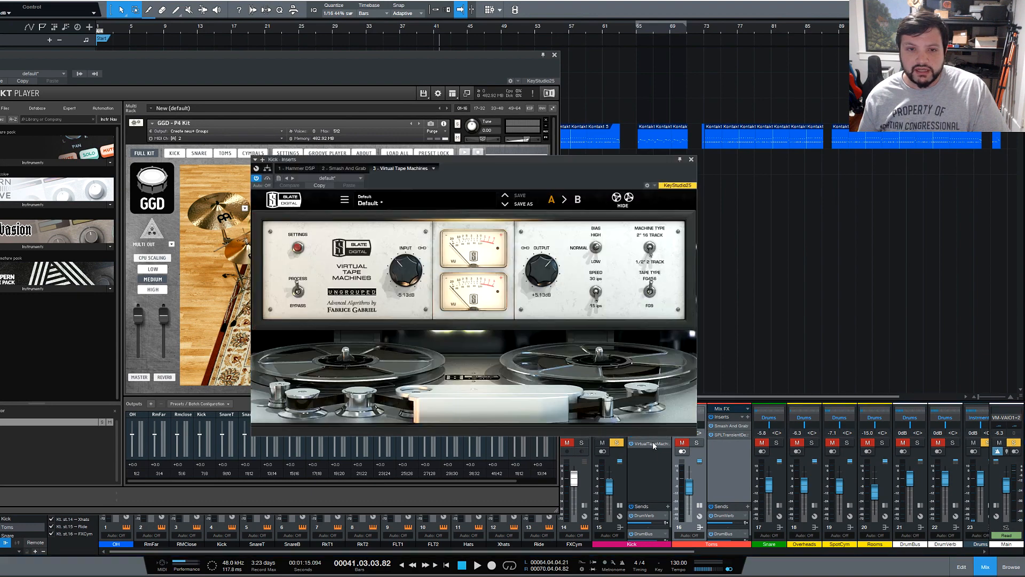
left_click(692, 160)
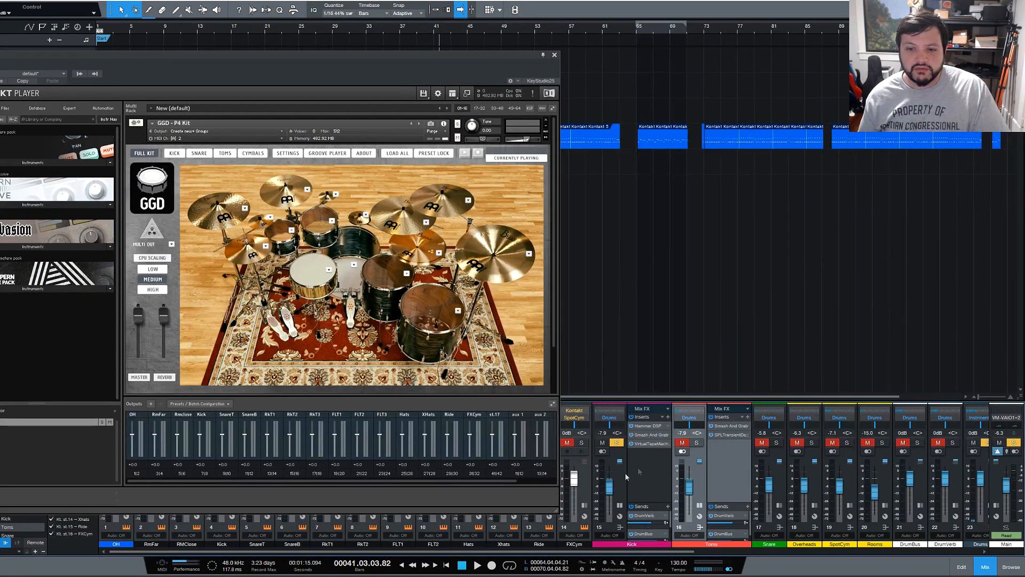
left_click(621, 505)
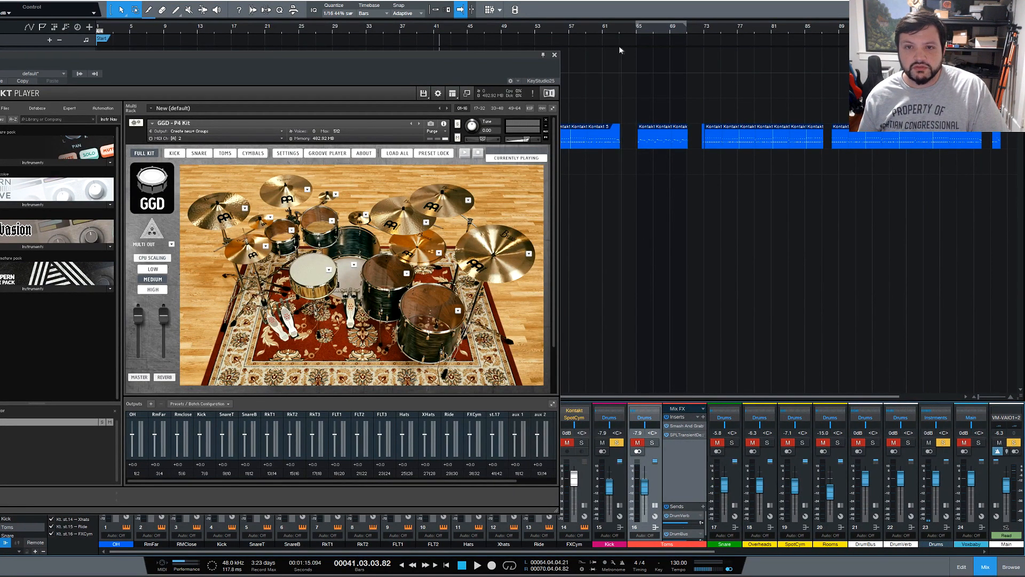
Move the playback position to bar 65 and switch the solo from the Kick to the Toms channel
left_click(638, 31)
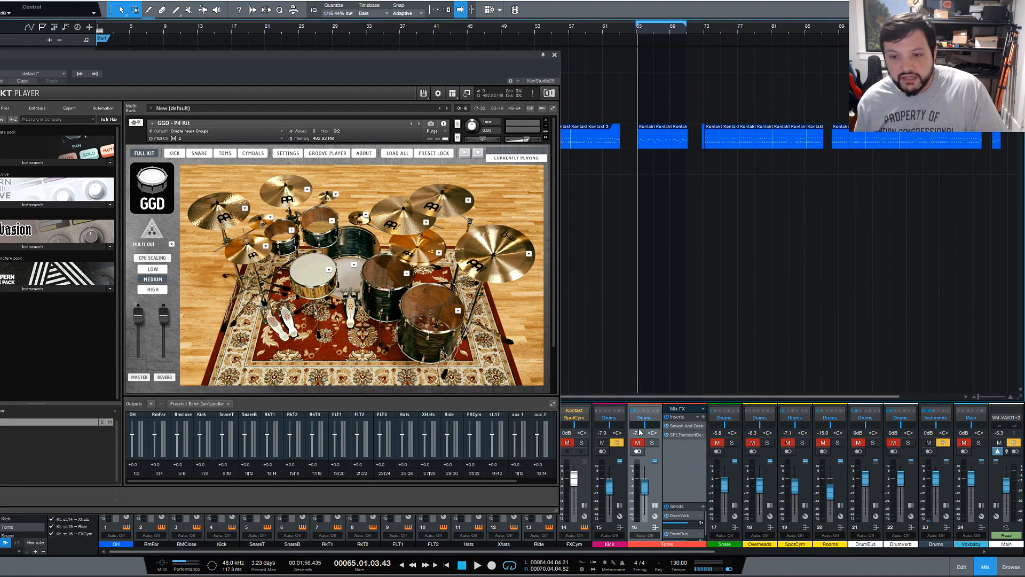
left_click(618, 442)
left_click(652, 443)
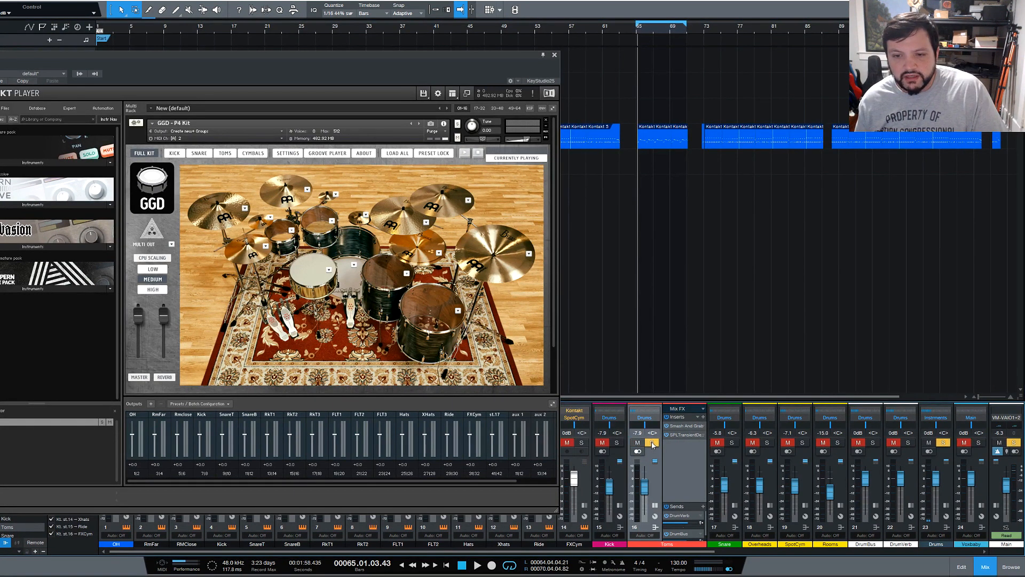
Inspect the Toms channel's Smash And Grab compressor and SPL Transient Designer, returning to Smash And Grab for its drum type setting
left_click(688, 426)
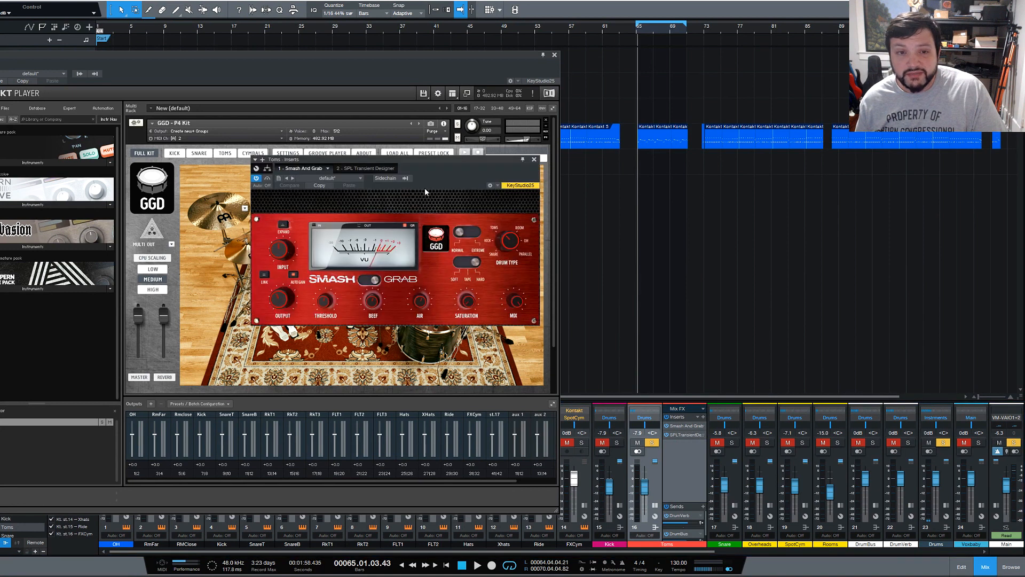
left_click(534, 160)
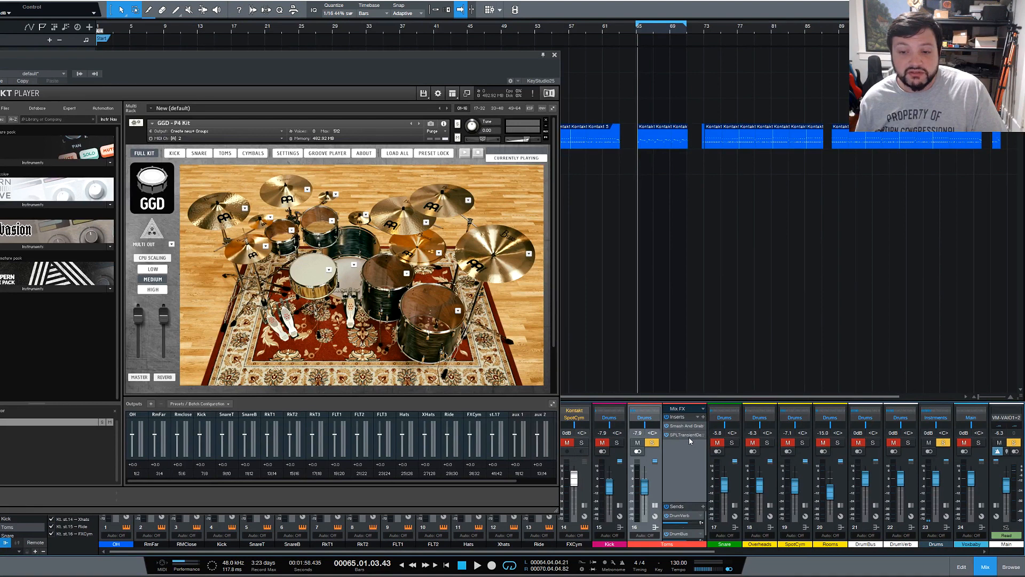
left_click(688, 434)
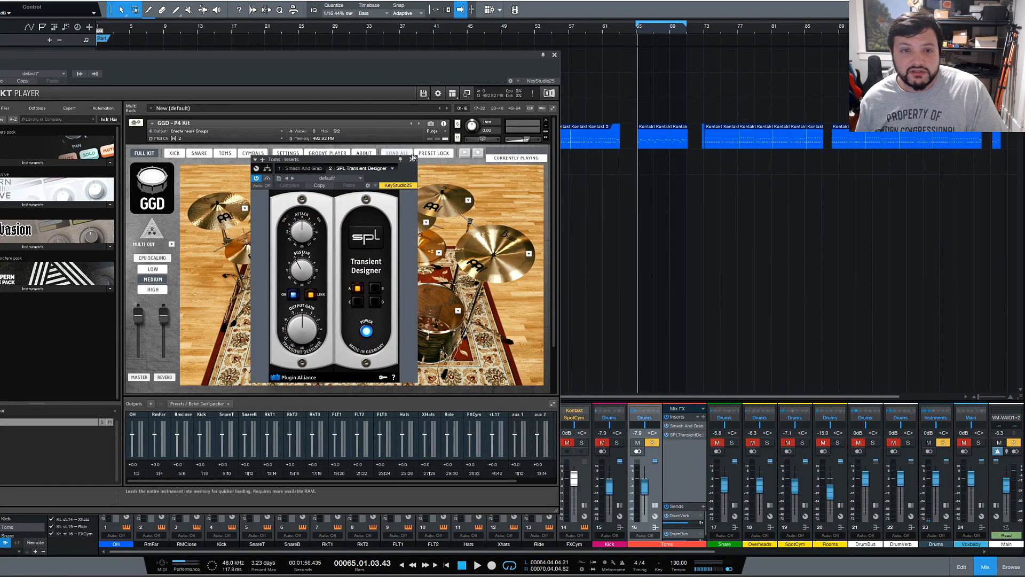
left_click(413, 159)
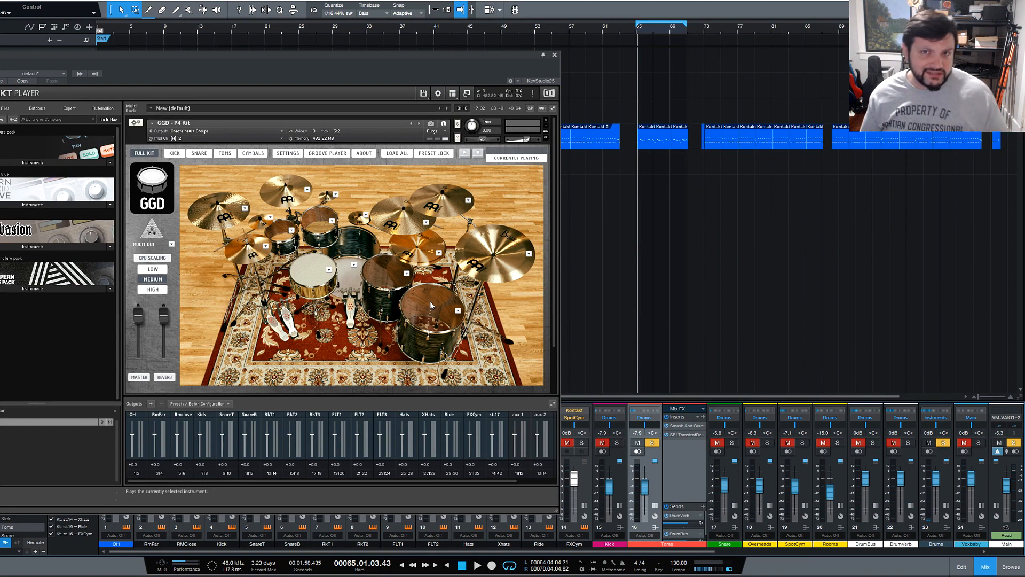
left_click(687, 427)
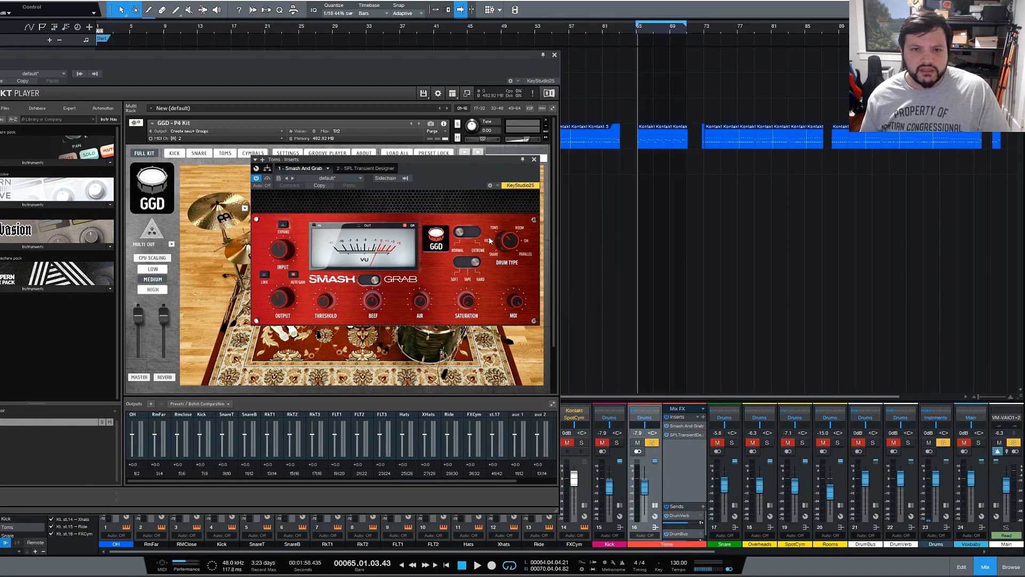
left_click(535, 160)
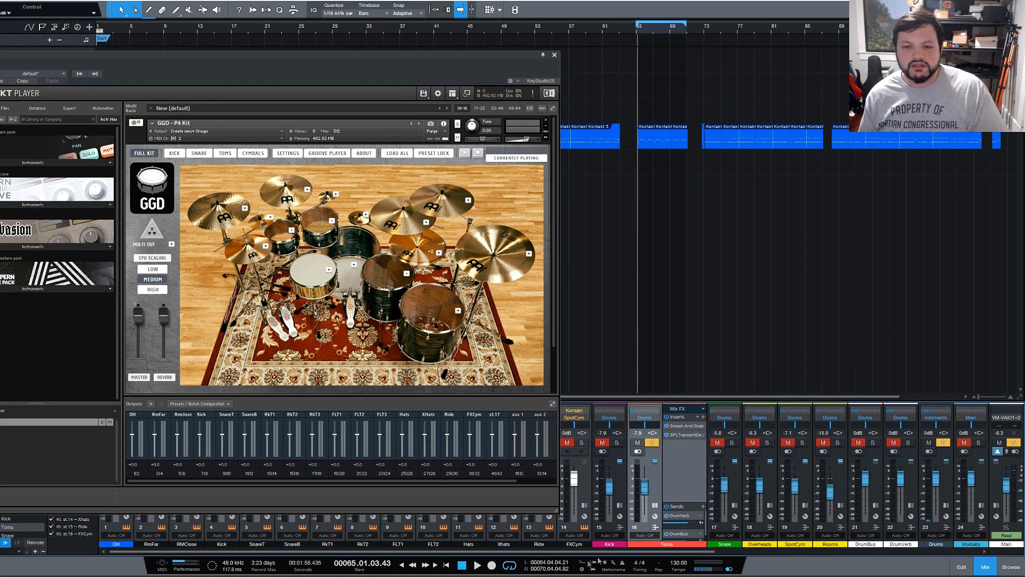
Play the looped section from bar 65 with the toms soloed, and unsolo them to hear the full kit before stopping
left_click(477, 565)
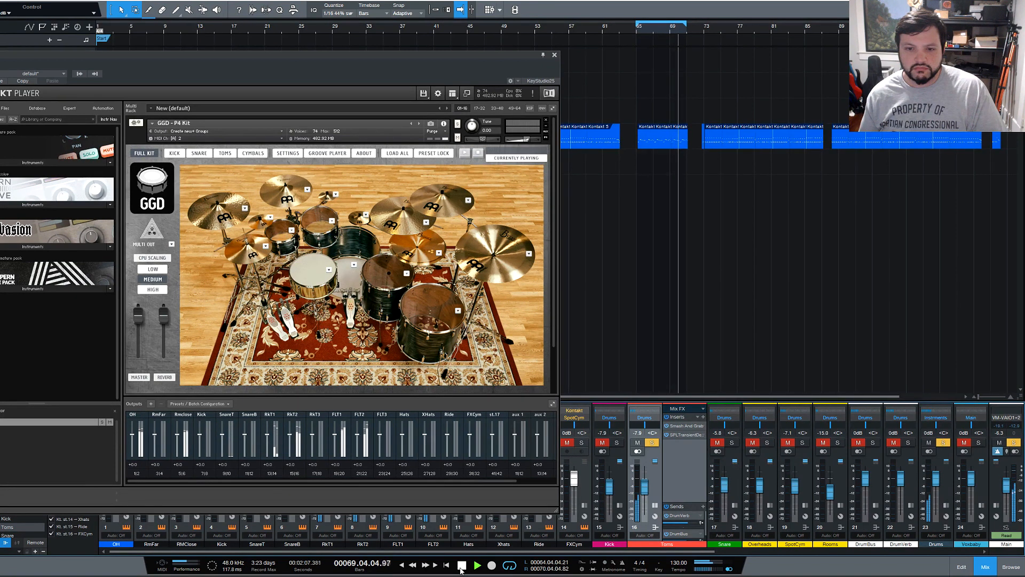
left_click(651, 443)
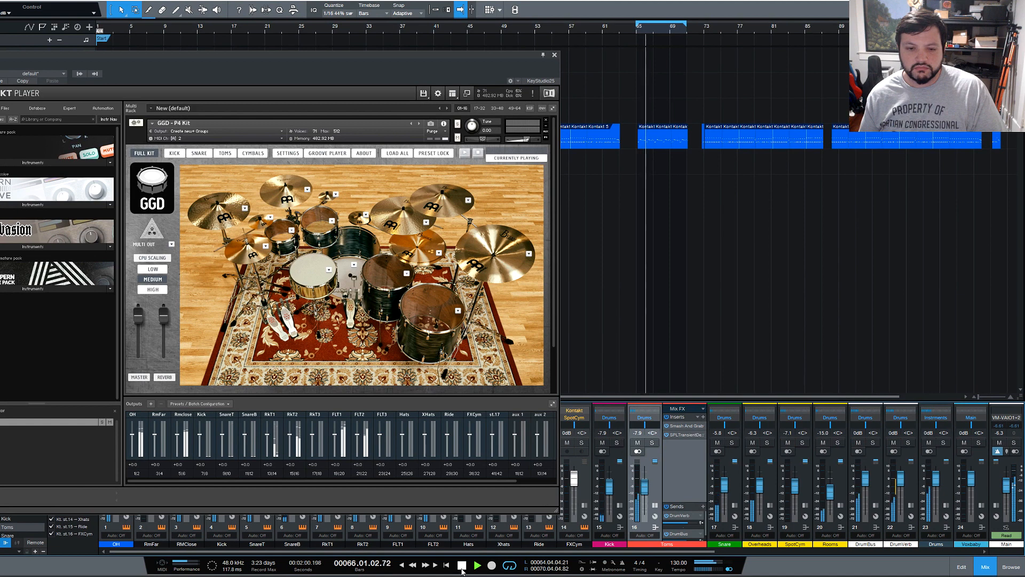
left_click(462, 565)
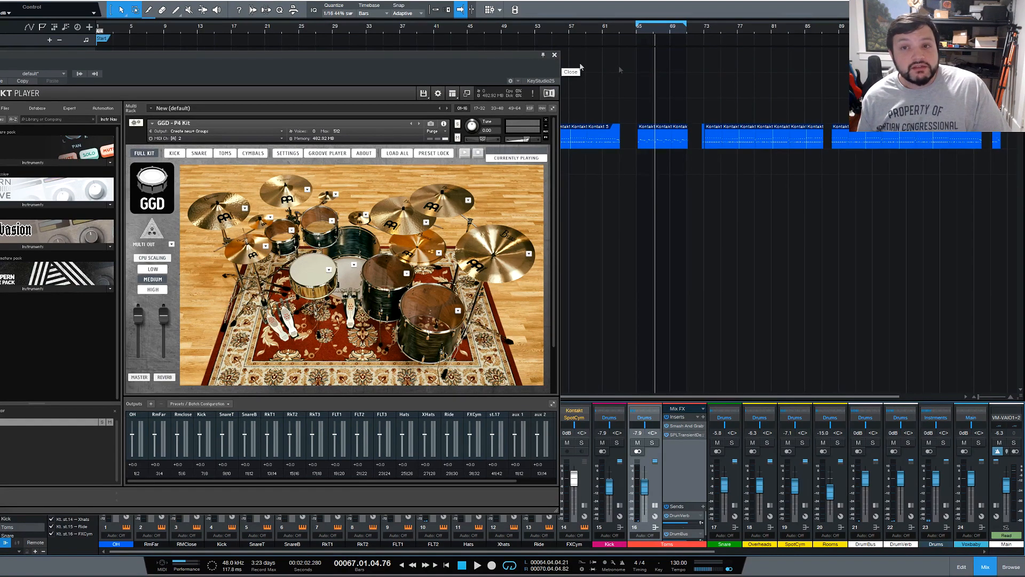
Move the Kontakt window aside and inspect the RkT1 channel's DF-Q insert with its list of modes
left_click_drag(488, 53, 1024, 73)
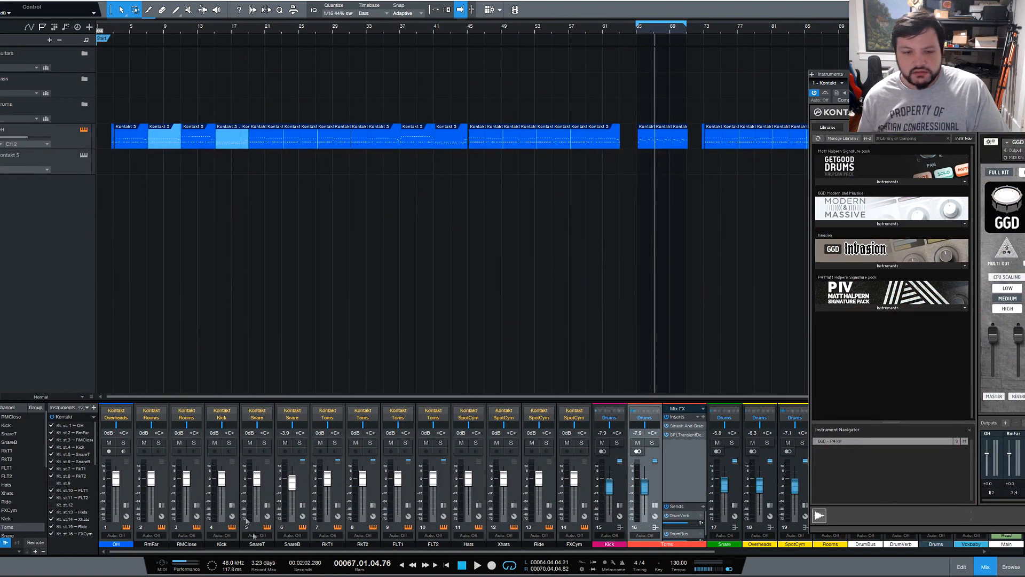
left_click(338, 505)
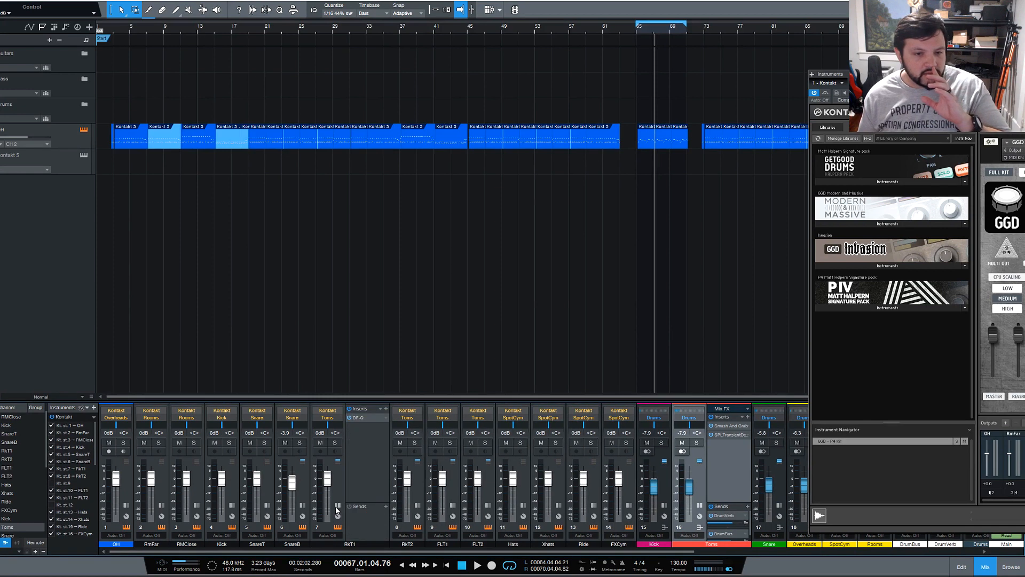
double_click(372, 417)
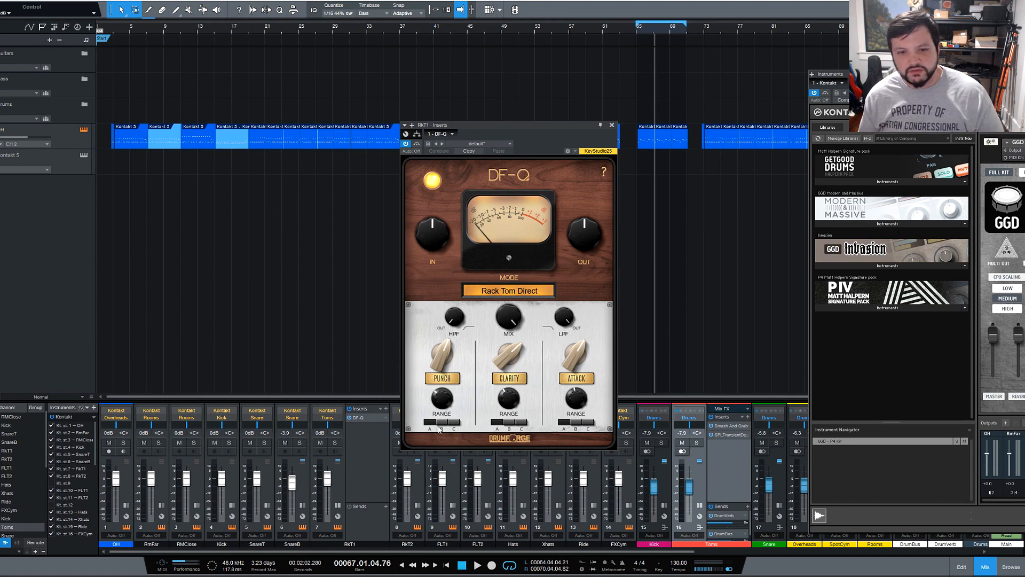
left_click(531, 297)
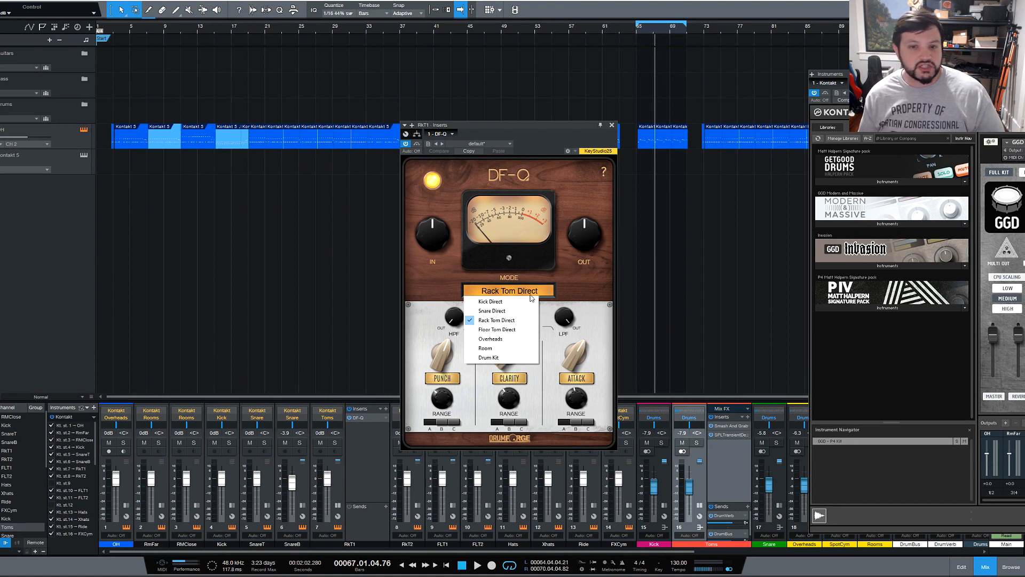
left_click(572, 291)
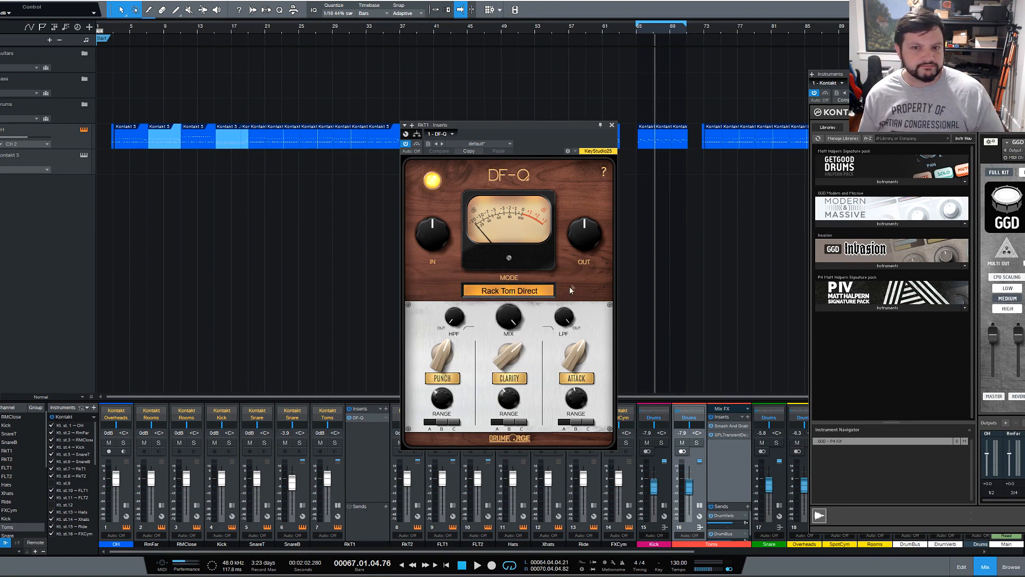
left_click(613, 125)
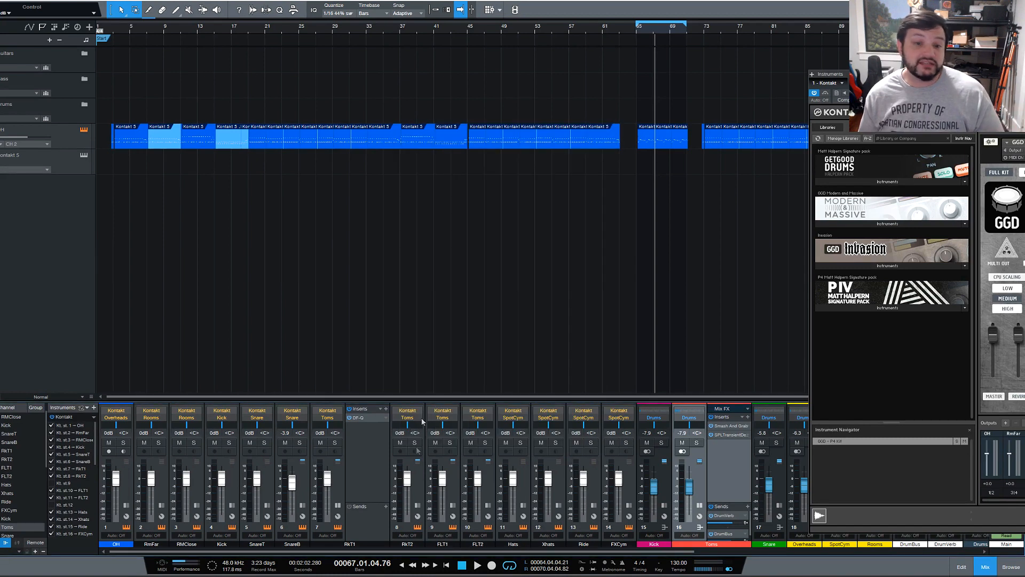
left_click(338, 505)
Expand the RkT2 channel, view its DF-Q insert settings, and collapse the channel
left_click(373, 505)
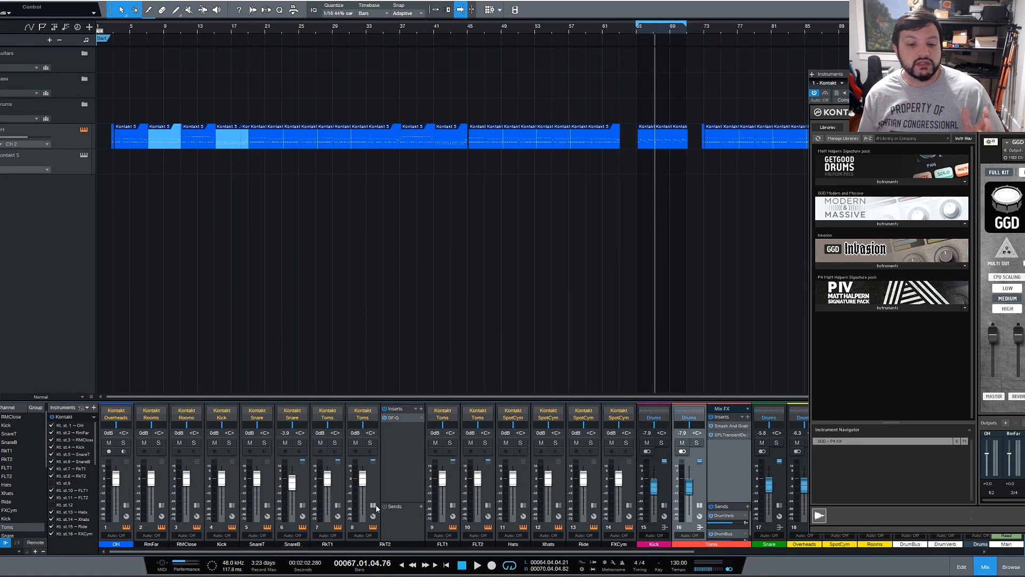
left_click(406, 419)
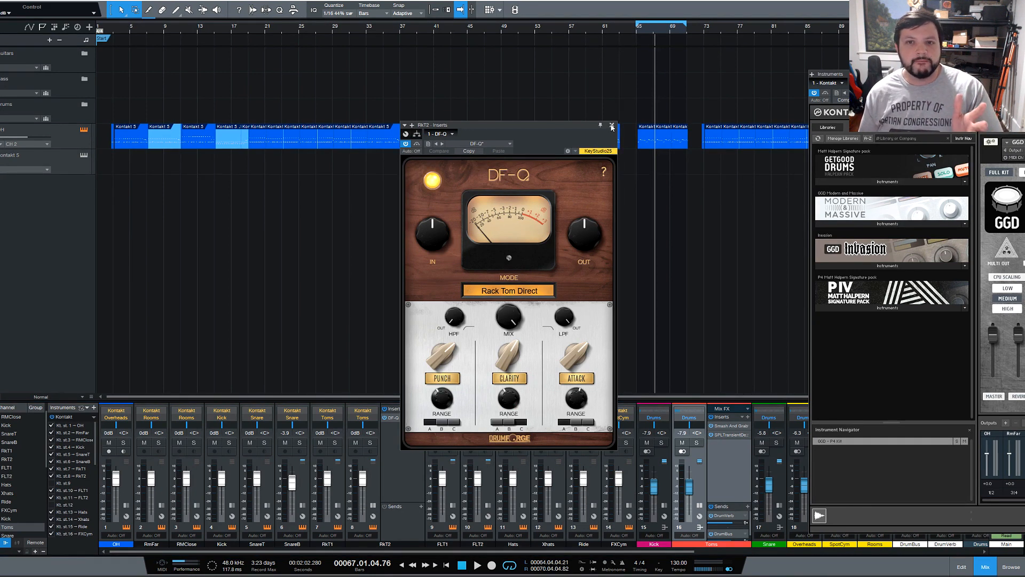
left_click(612, 125)
left_click(373, 506)
Expand the FLT1 channel, view its DF-Q floor tom settings, and collapse the channel
left_click(408, 506)
left_click(445, 419)
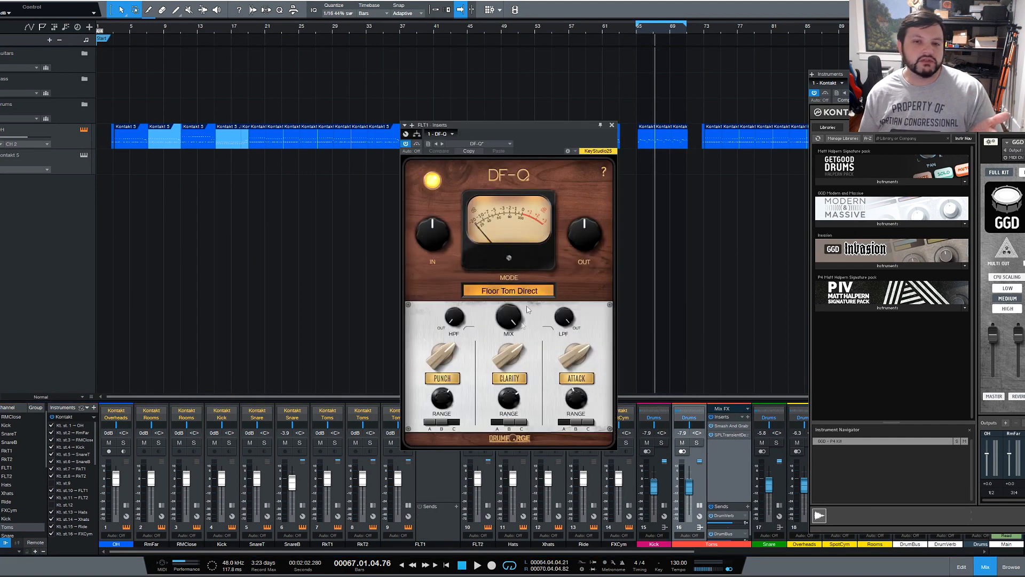
left_click(611, 126)
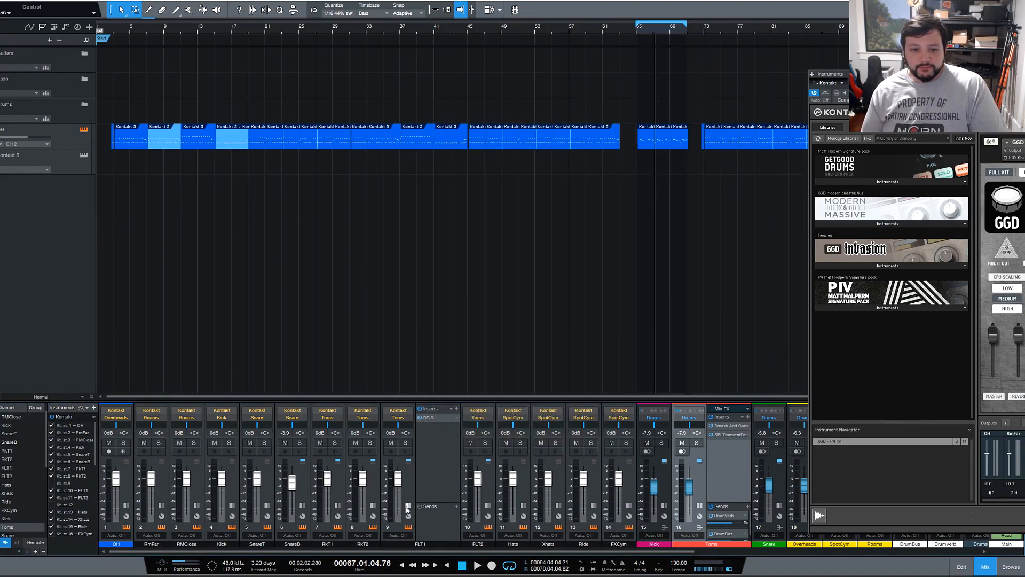
left_click(408, 506)
Bring the Kontakt window back beside the drum buses, expand the Snare channel in place of Toms, and solo the Snare
left_click_drag(879, 72, 66, 50)
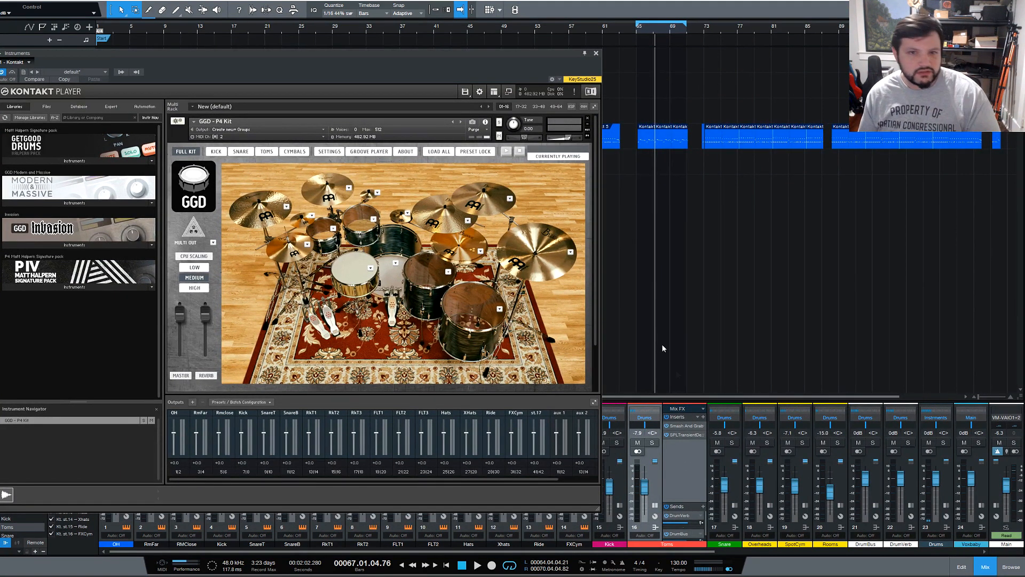
double_click(644, 541)
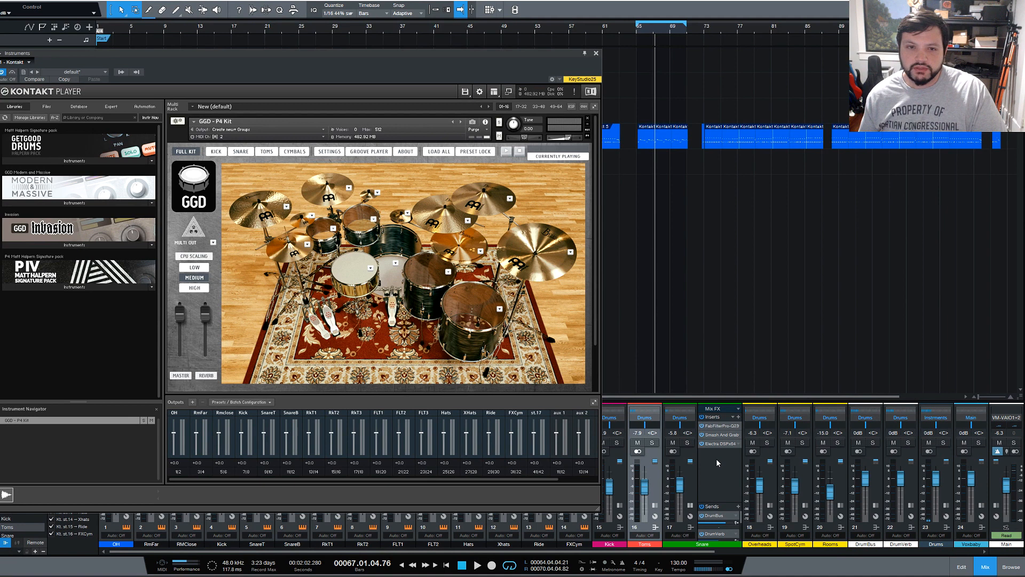
left_click(690, 450)
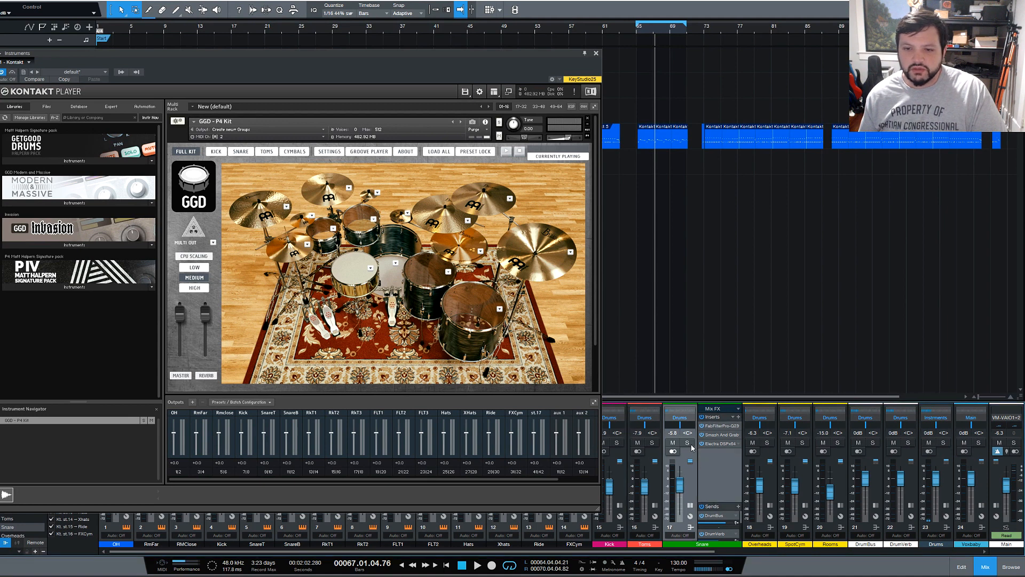
left_click(688, 442)
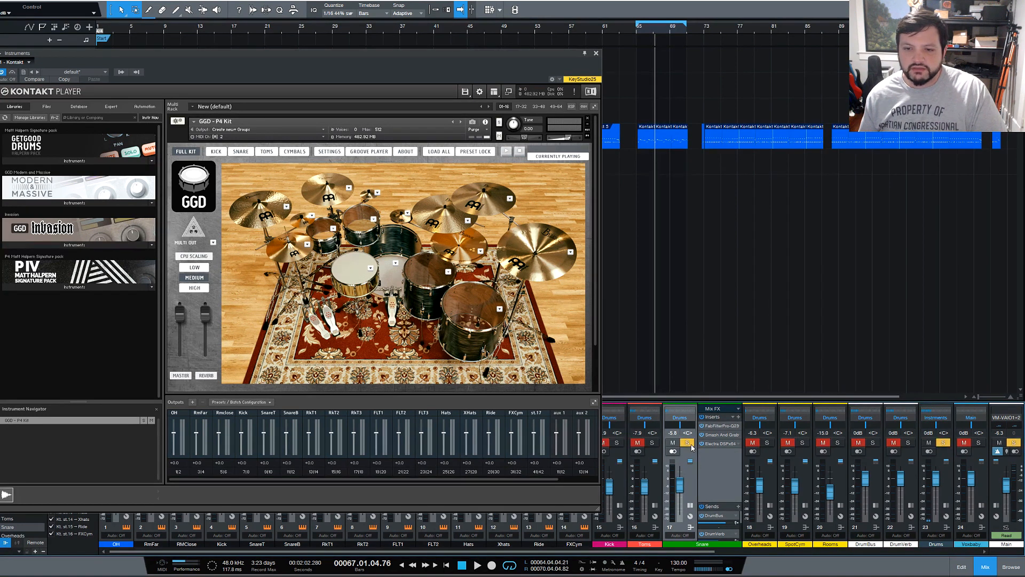
Inspect the Snare bus inserts: FabFilter Pro-Q 2, Smash And Grab, and the Electra transient equalizer
left_click(721, 427)
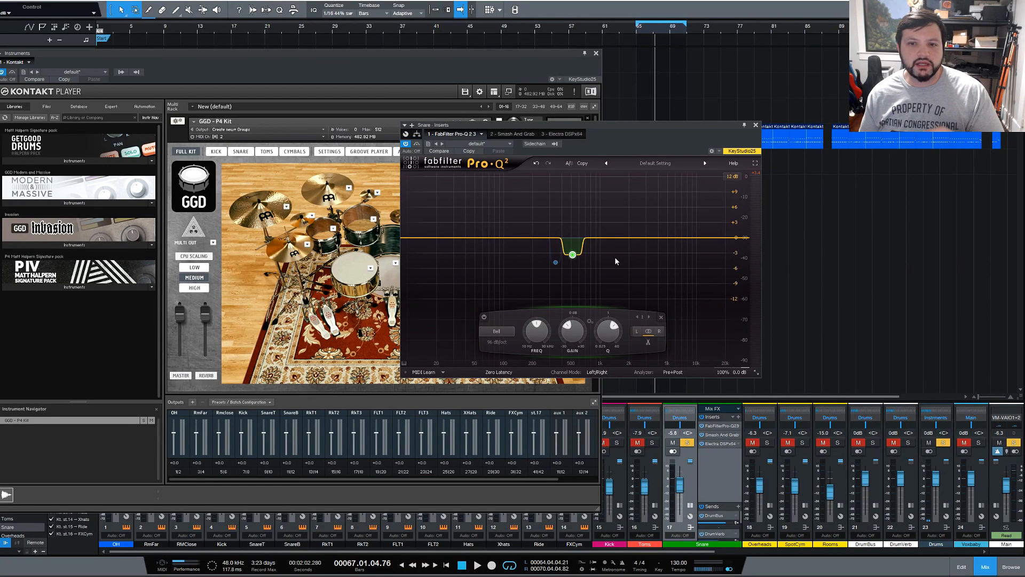
mouse_move(575, 255)
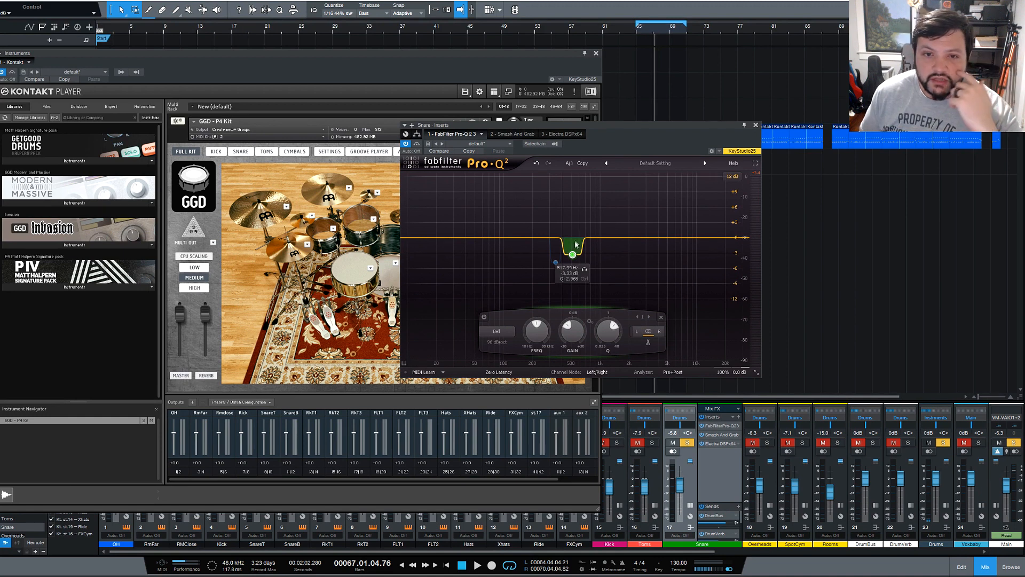
left_click(721, 435)
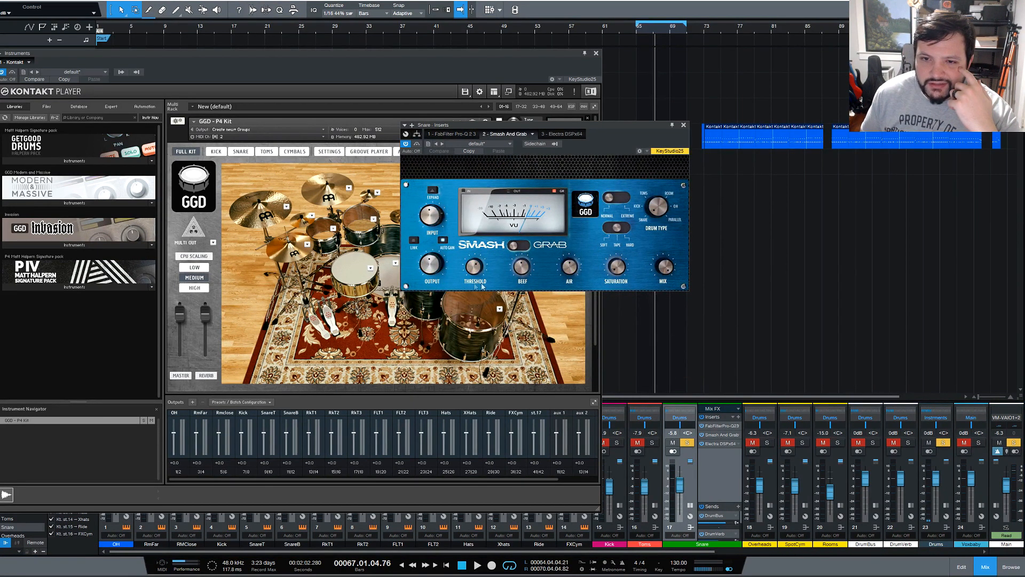
left_click(683, 125)
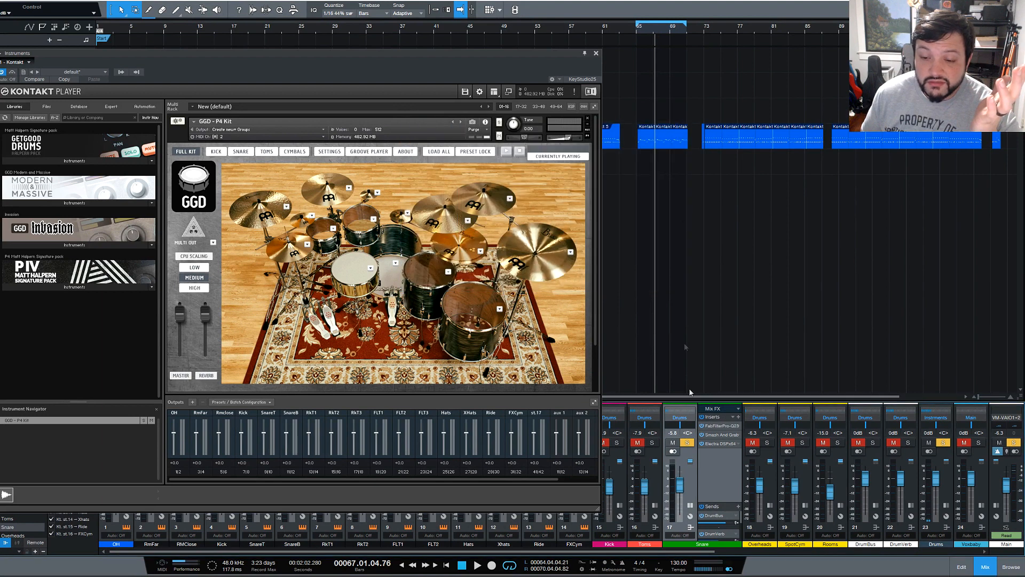
left_click(723, 444)
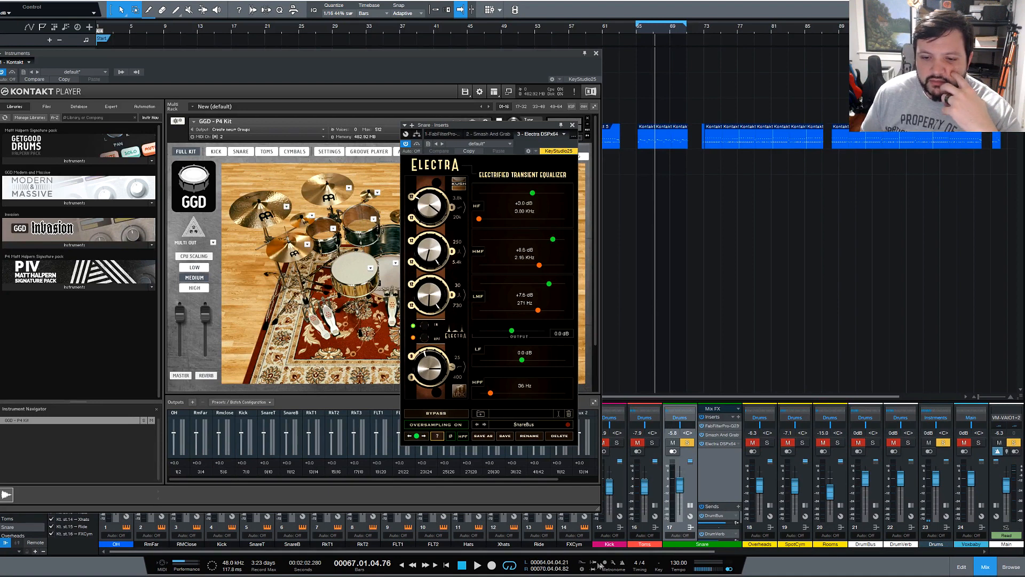
Play the soloed snare from around bar 73, comparing it with all inserts bypassed and with only Electra bypassed
left_click(710, 36)
key("space")
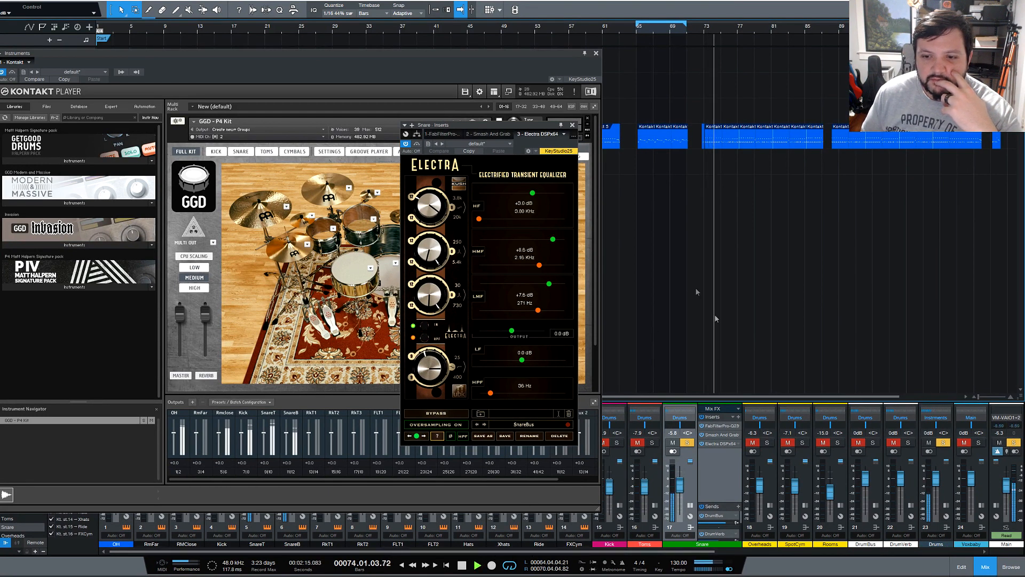
left_click(702, 417)
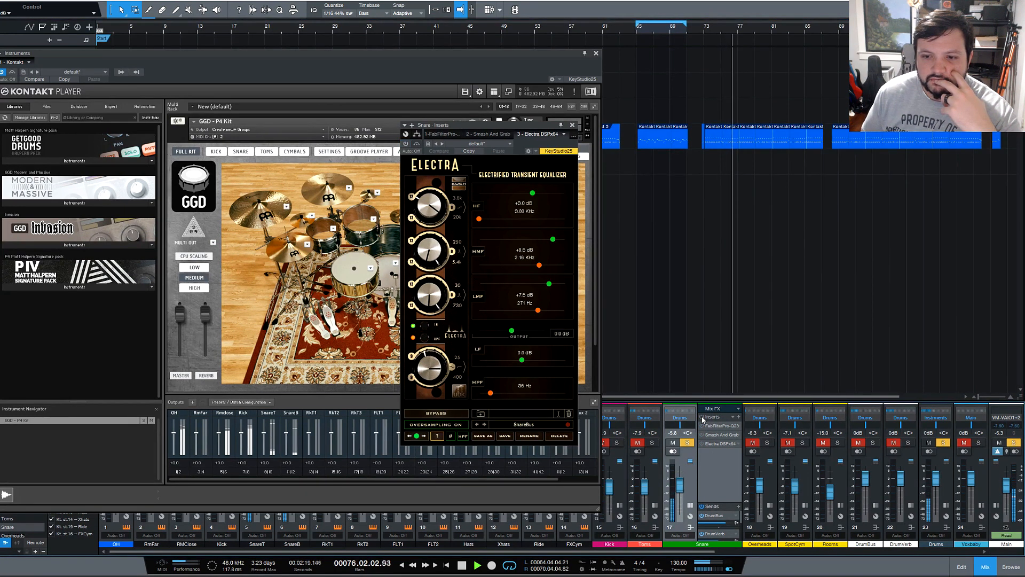
left_click(702, 417)
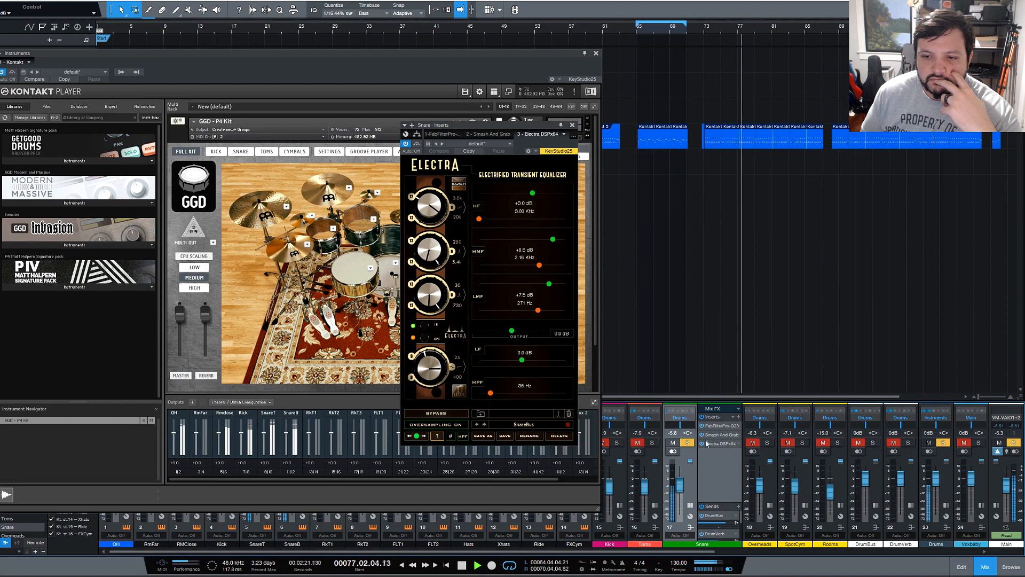
left_click(702, 444)
left_click(702, 444)
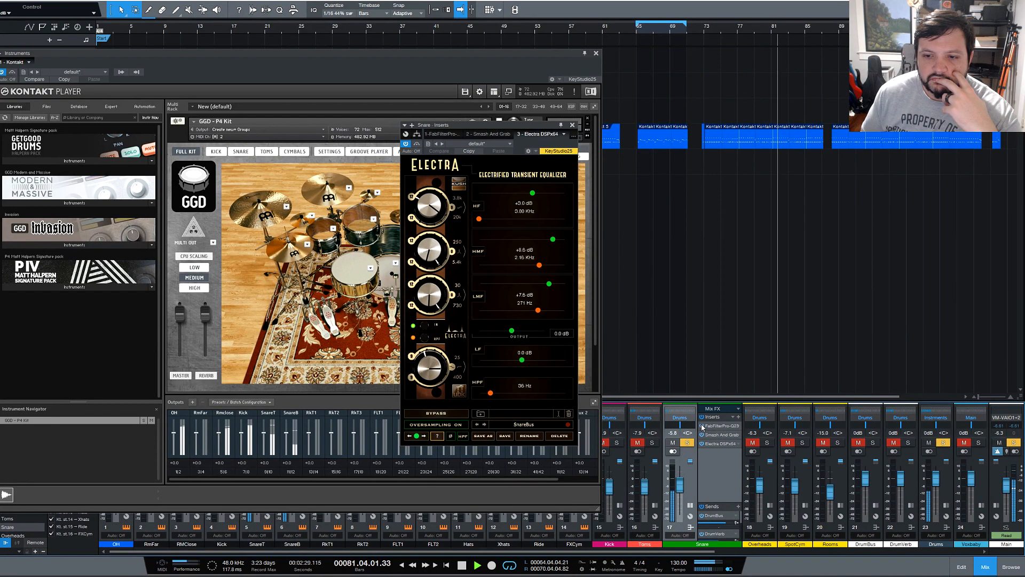
key("space")
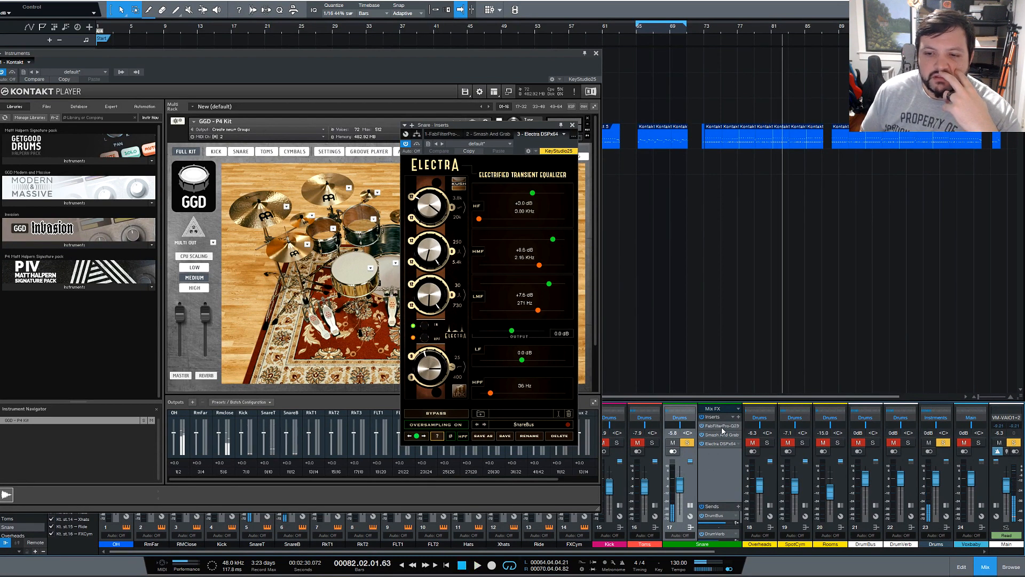
Watch the snare's spectrum in the Snare bus's Pro-Q 2 during playback from bar 76, and close the plugin
left_click(722, 426)
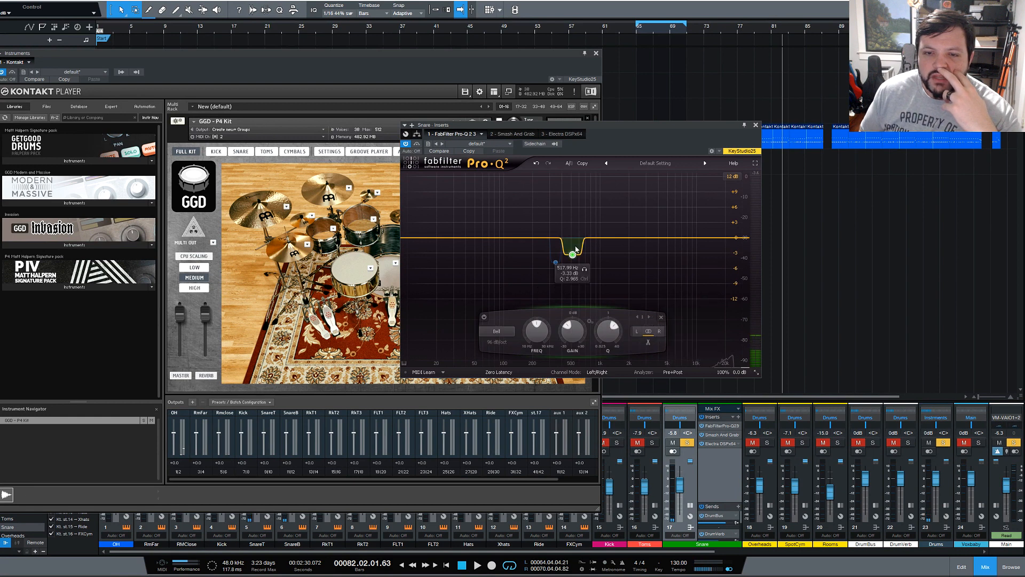
left_click(737, 31)
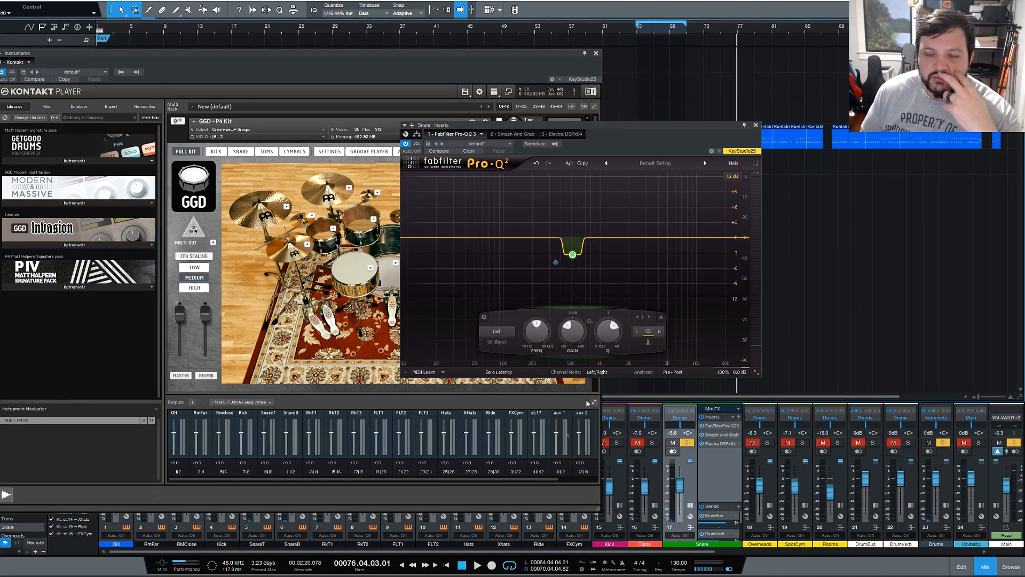
left_click(477, 565)
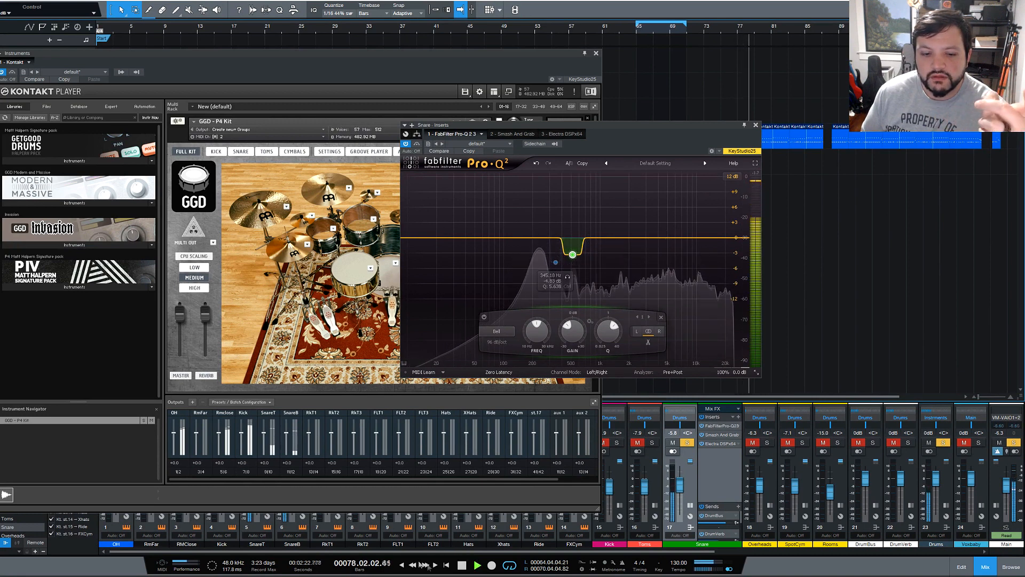
left_click(462, 565)
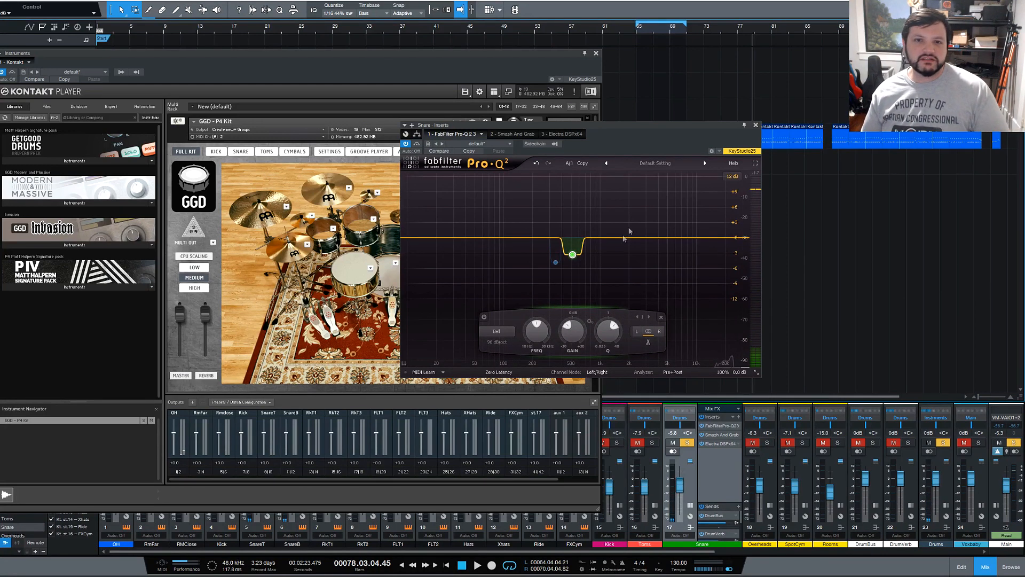
left_click(755, 125)
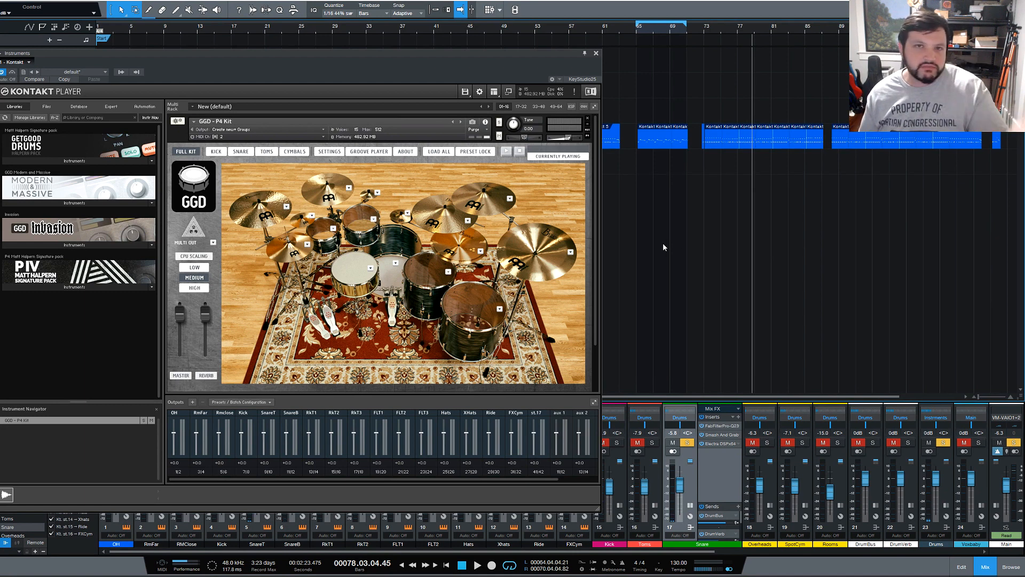
Collapse the Snare bus, move the Kontakt window aside, and inspect SnareB's Virtual Mix Rack and SPL Transient Designer Plus inserts
left_click(692, 505)
left_click_drag(371, 53, 741, 22)
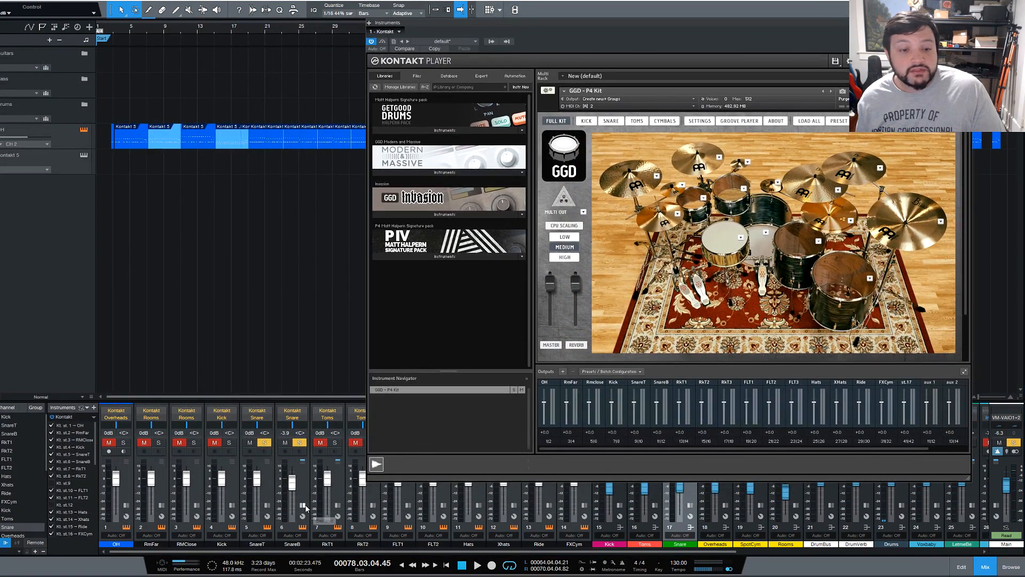
left_click(303, 505)
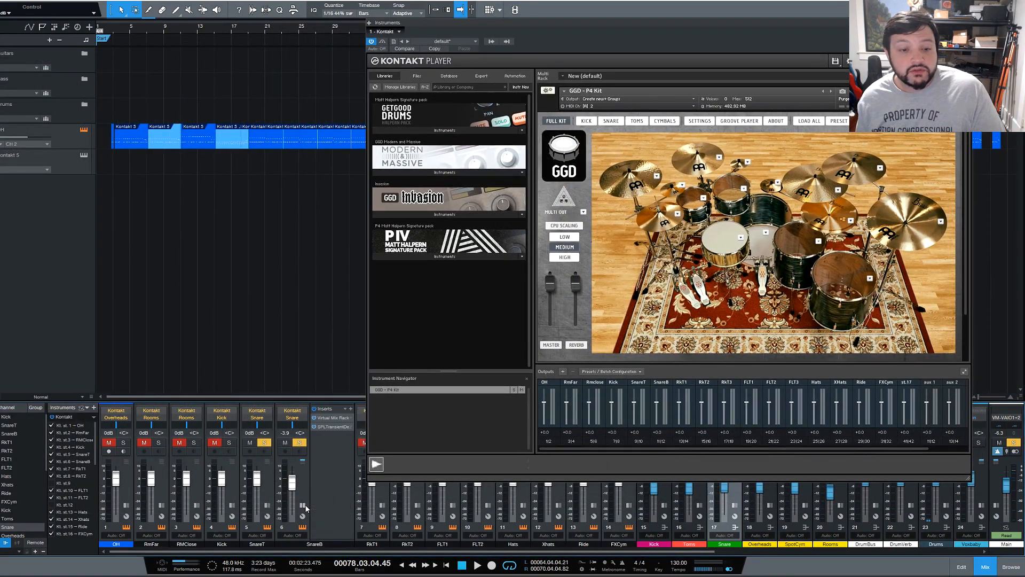
double_click(331, 418)
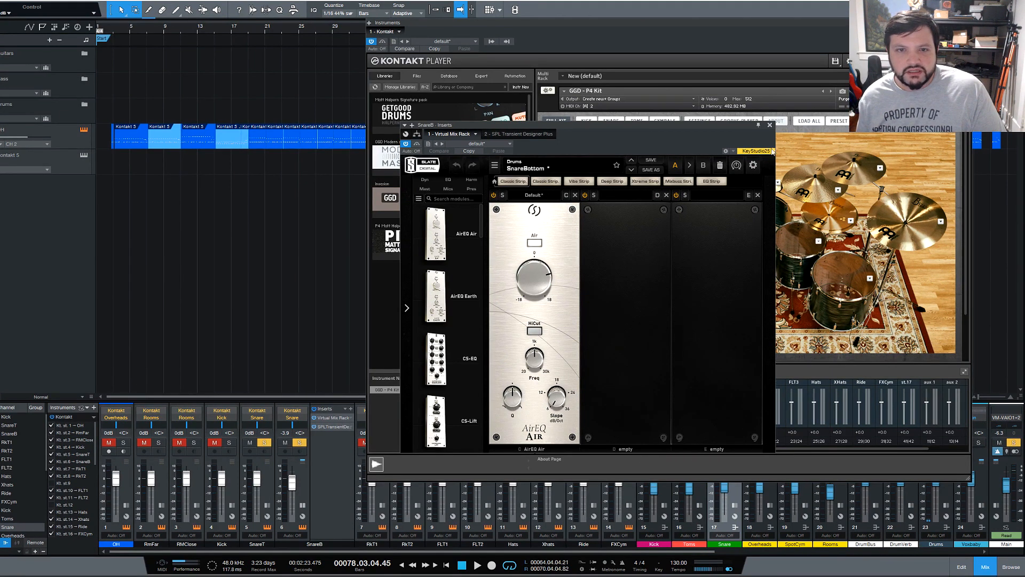
left_click(770, 125)
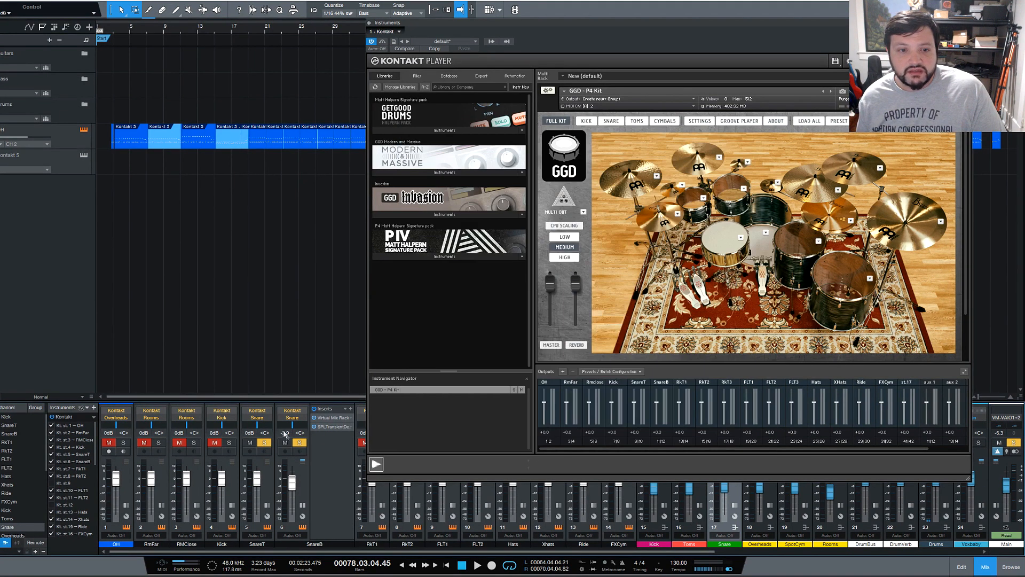
left_click(343, 427)
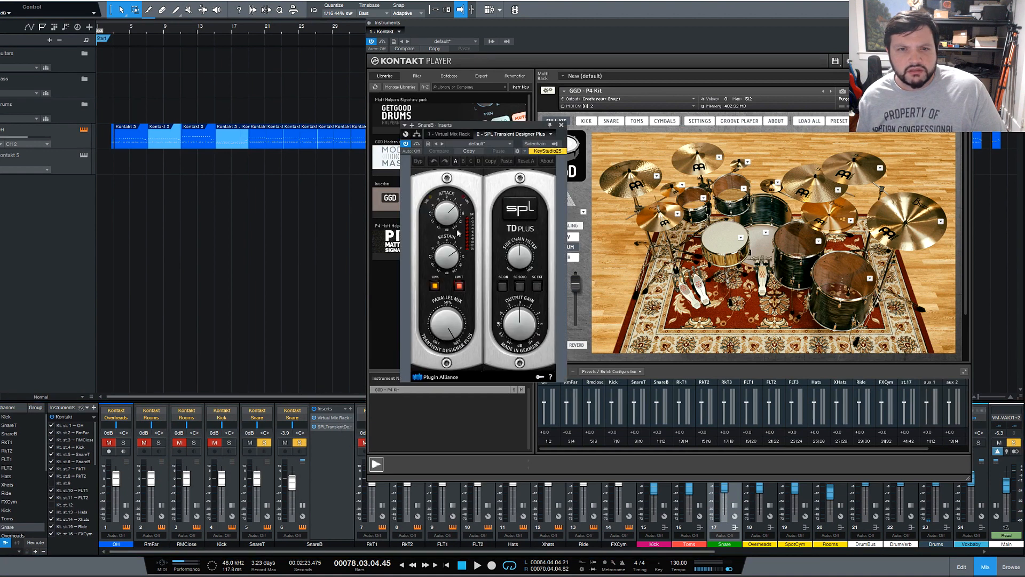
left_click(561, 125)
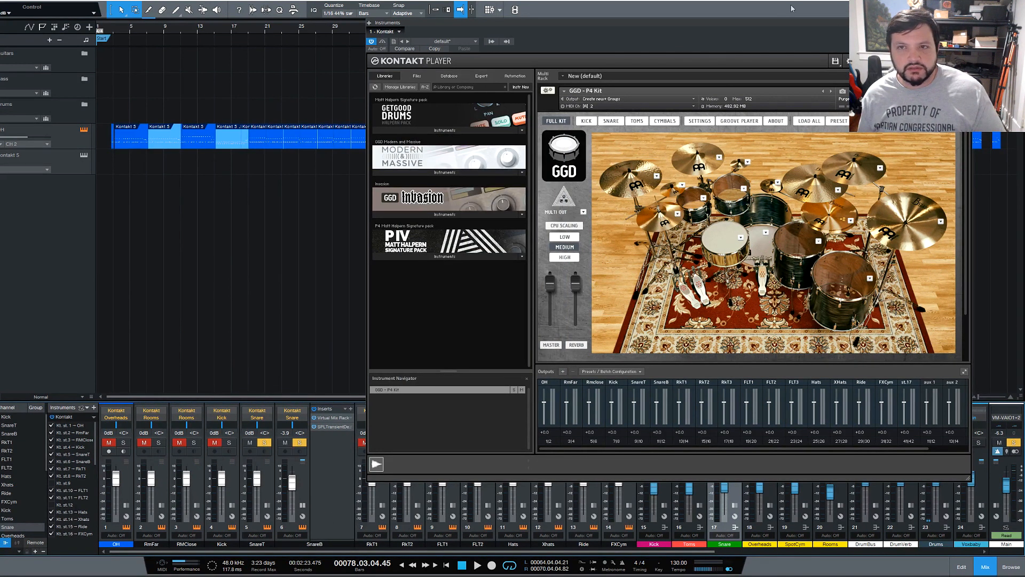
Audition SnareB alone by unsoloing SnareT, comparing the sound with SnareB's inserts bypassed and enabled
left_click(477, 564)
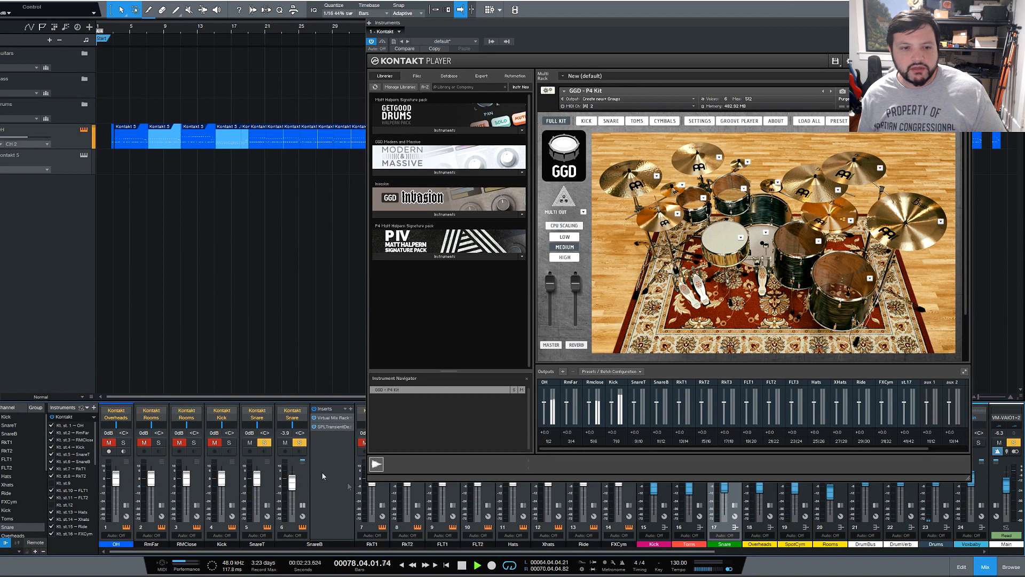
left_click(264, 442)
left_click(315, 408)
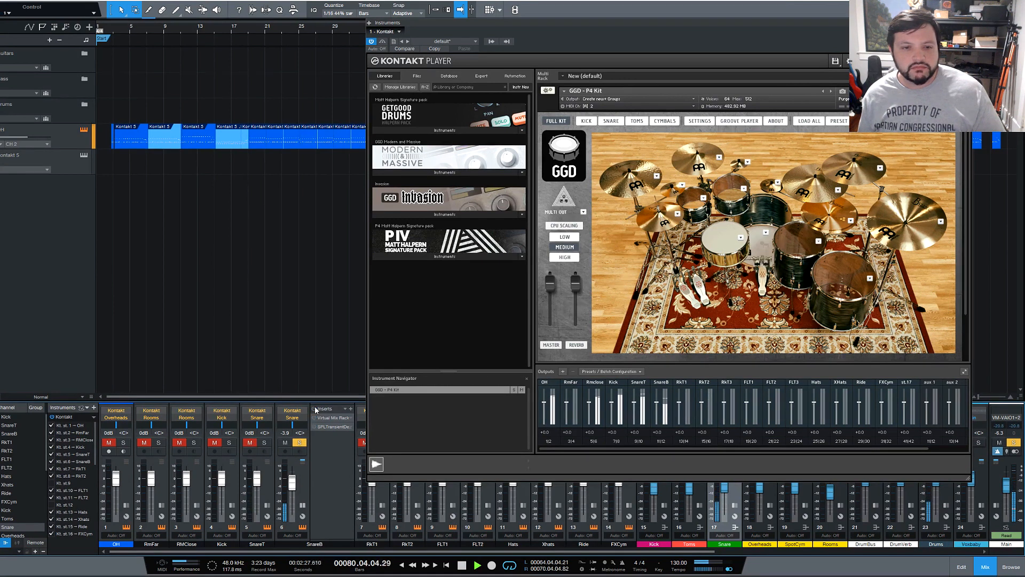
left_click(315, 408)
key("space")
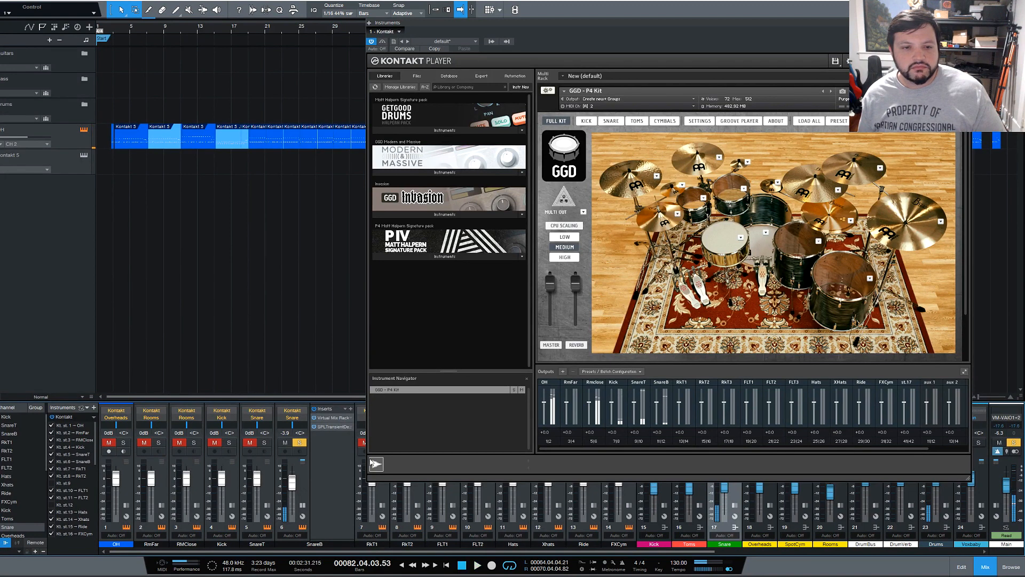
Collapse SnareB, bring the Kontakt window back beside the drum buses, and clear the snare mute and solo states
left_click(303, 506)
left_click(249, 442)
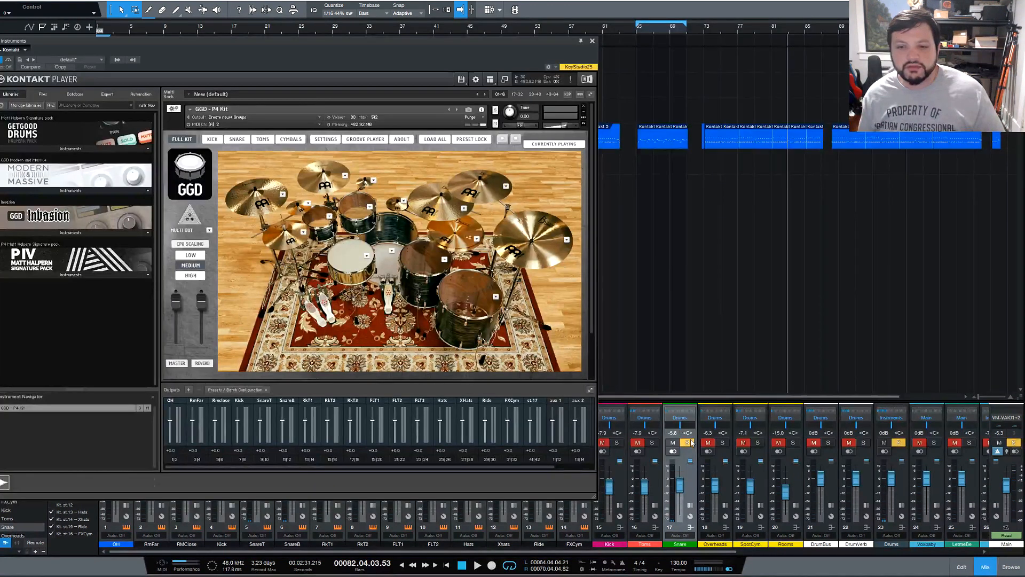
left_click(689, 443)
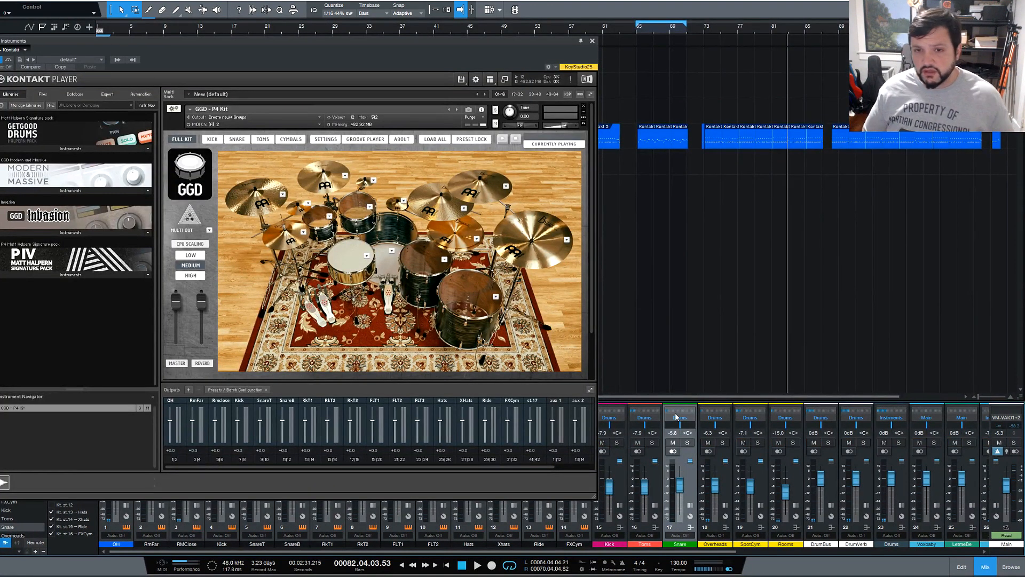
Expand and solo the Overheads bus, and inspect its first FabFilter Pro-Q 2 and Smash And Grab inserts
left_click(730, 505)
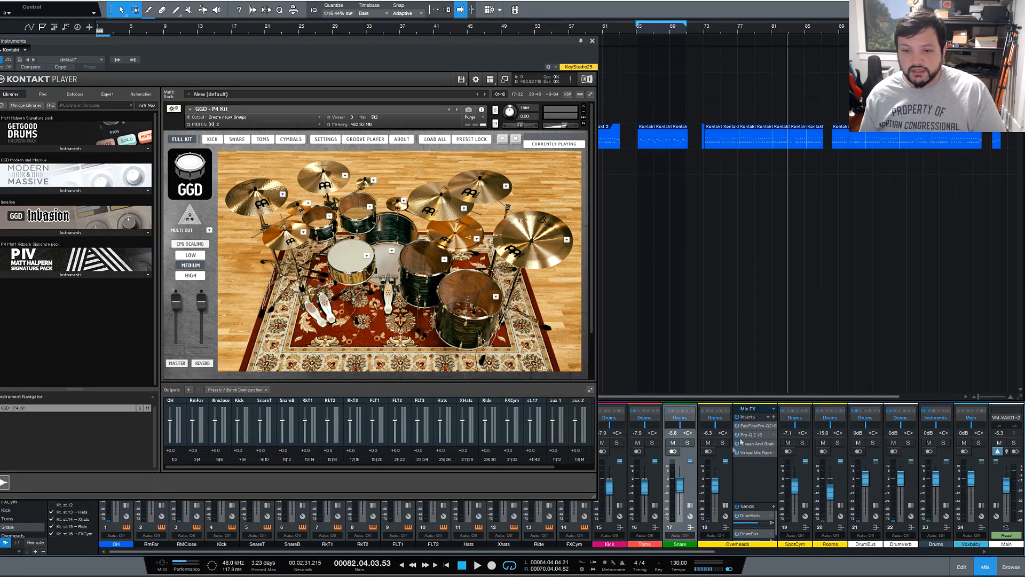
left_click(723, 444)
left_click(751, 426)
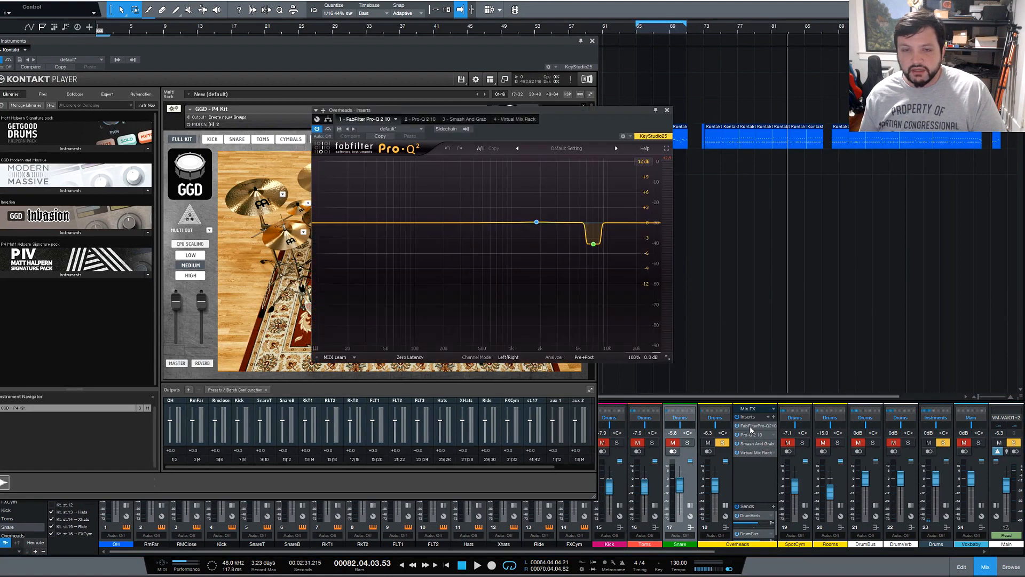
left_click(667, 110)
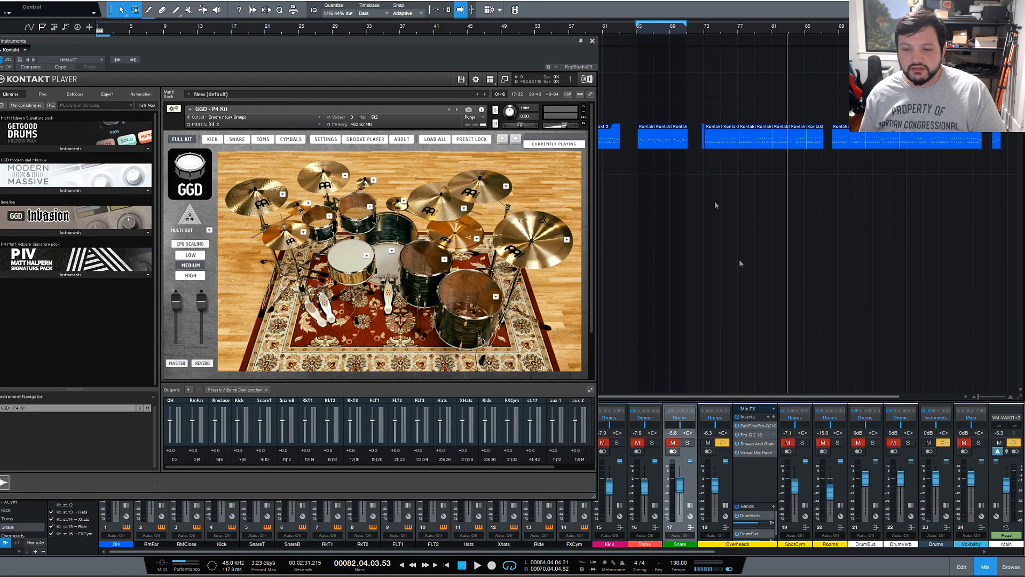
left_click(760, 444)
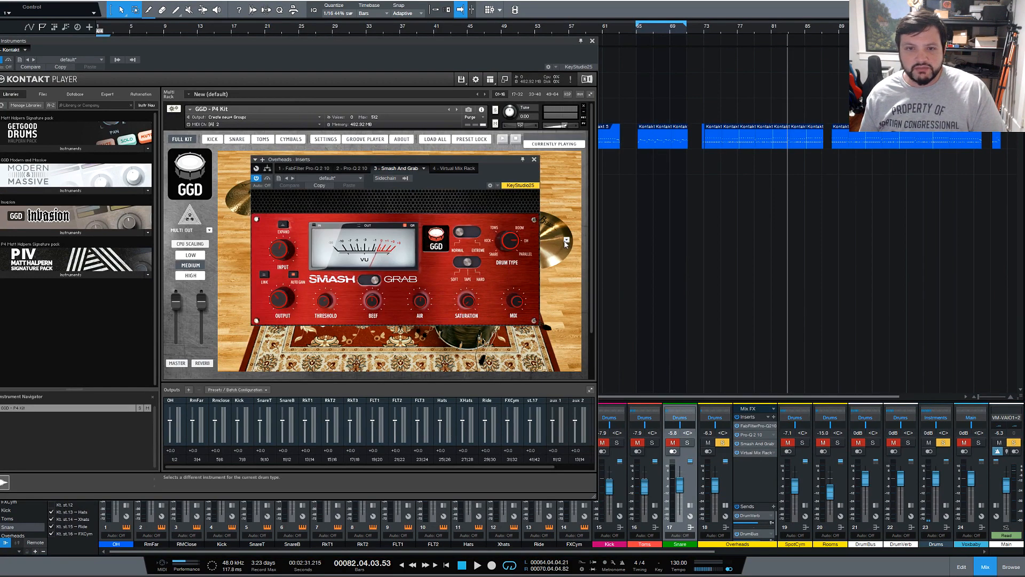
left_click(534, 159)
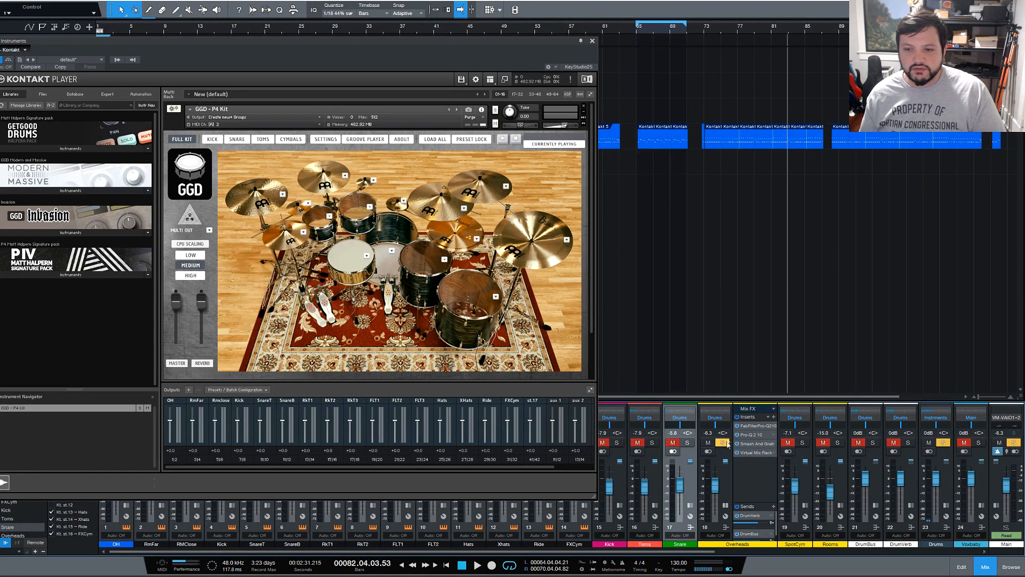
View the Overheads bus's Virtual Mix Rack modules, and audition the soloed overheads while toggling their inserts
left_click(755, 452)
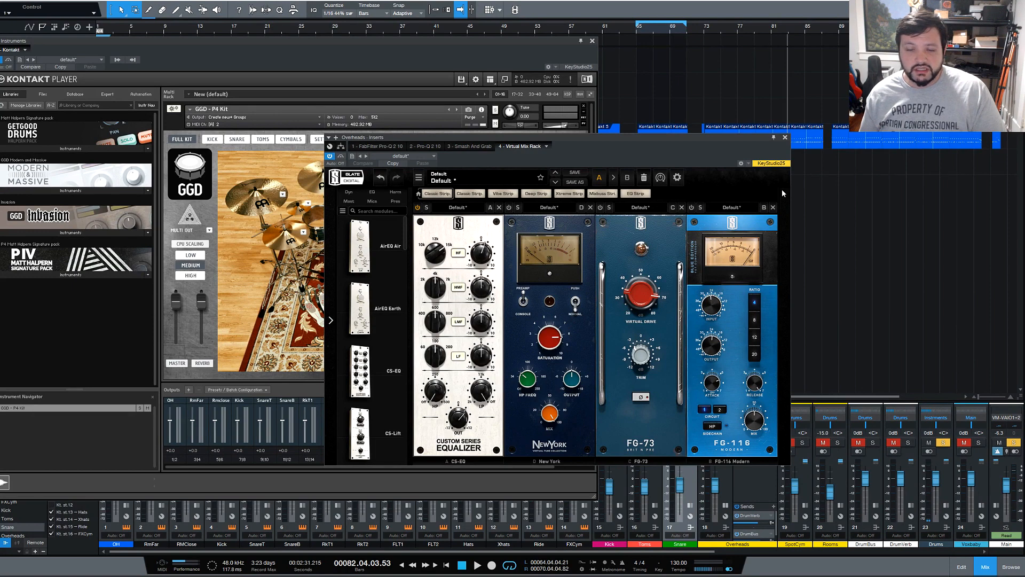
left_click(785, 137)
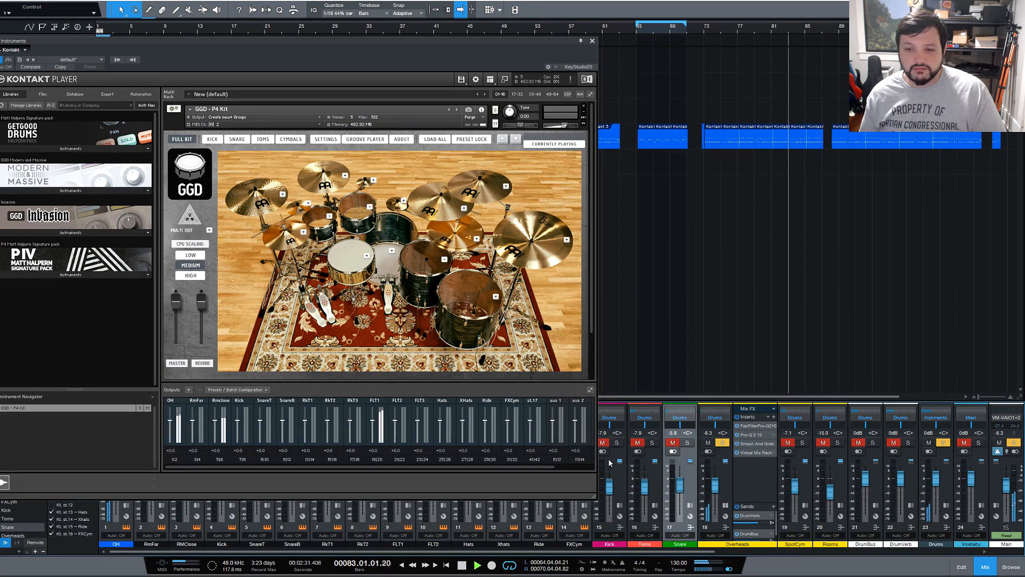
left_click(740, 421)
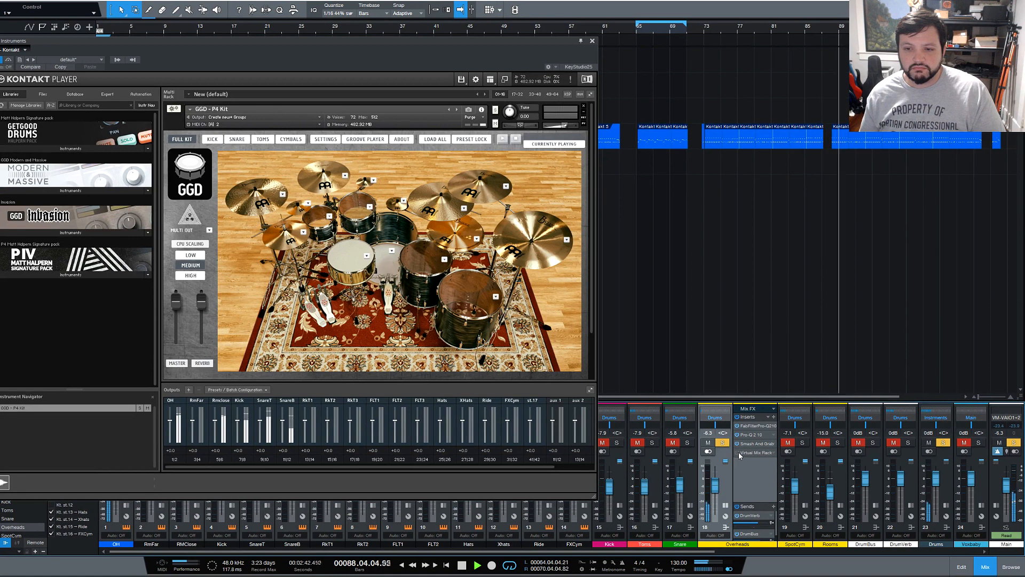
left_click(462, 565)
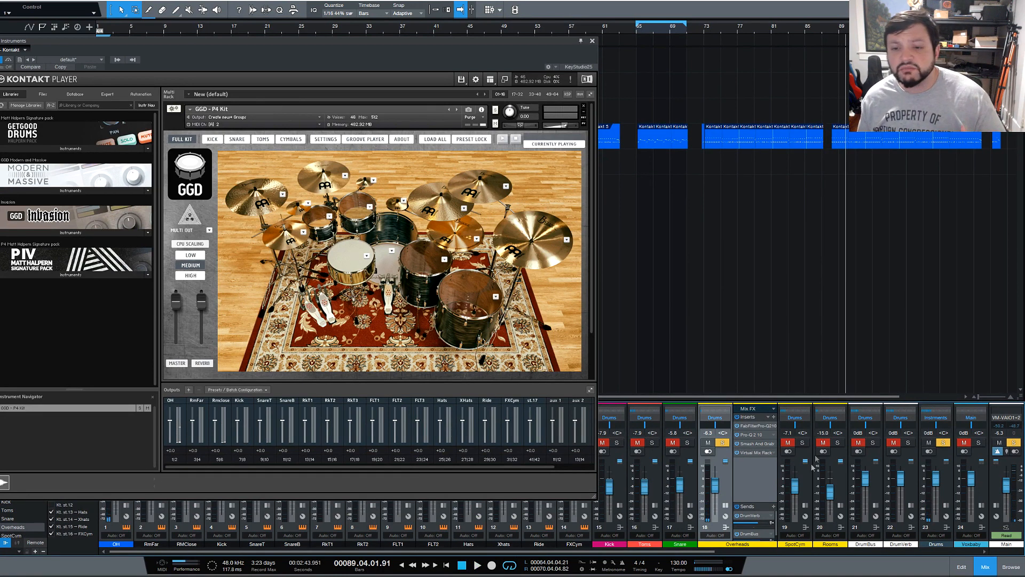
Collapse and unsolo the Overheads bus, and inspect the FabFilter Pro-Q 2 insert on the SpotCym bus
left_click(725, 506)
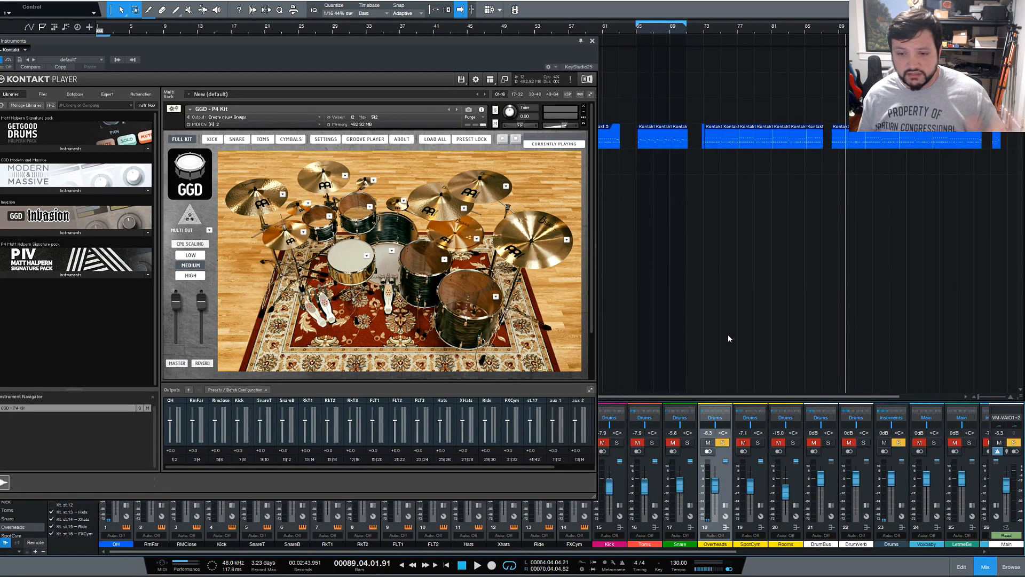
left_click(722, 443)
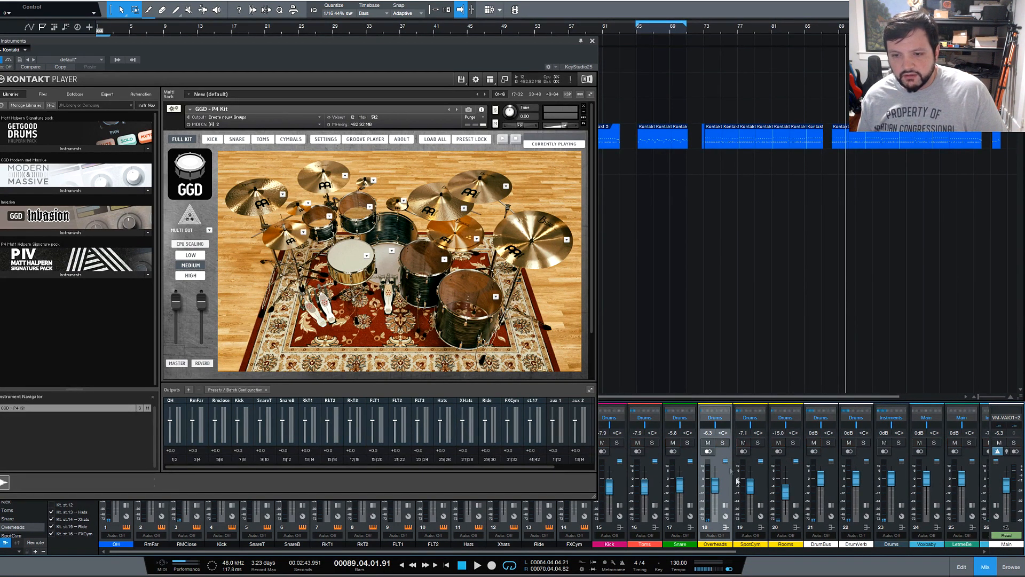
left_click(760, 505)
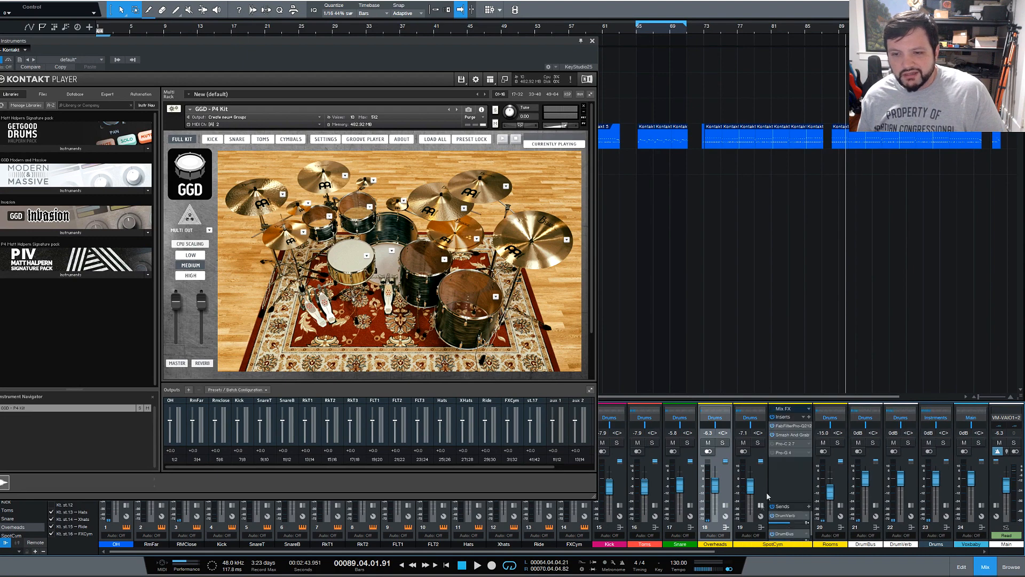
left_click(799, 425)
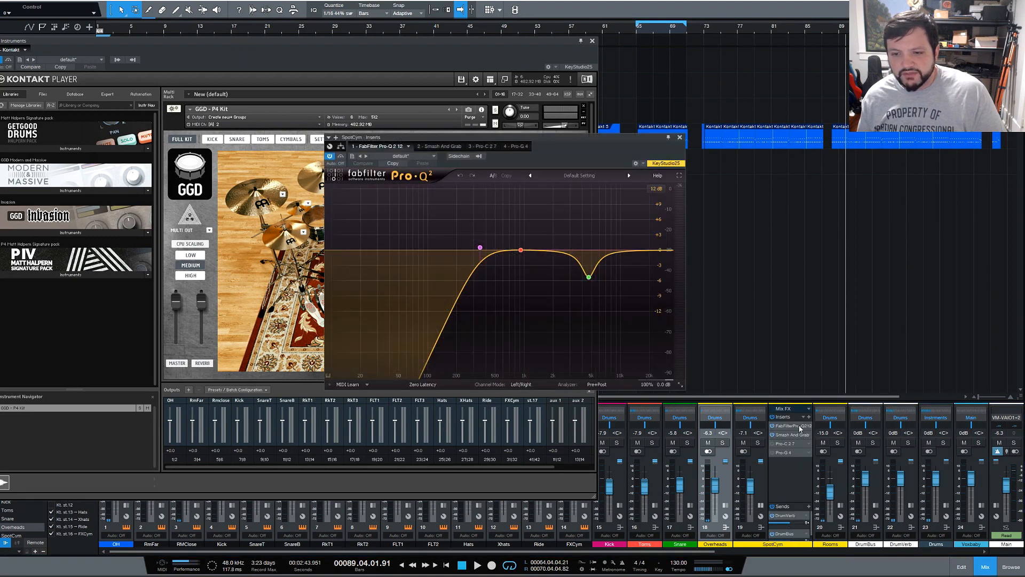
left_click(679, 138)
left_click(763, 508)
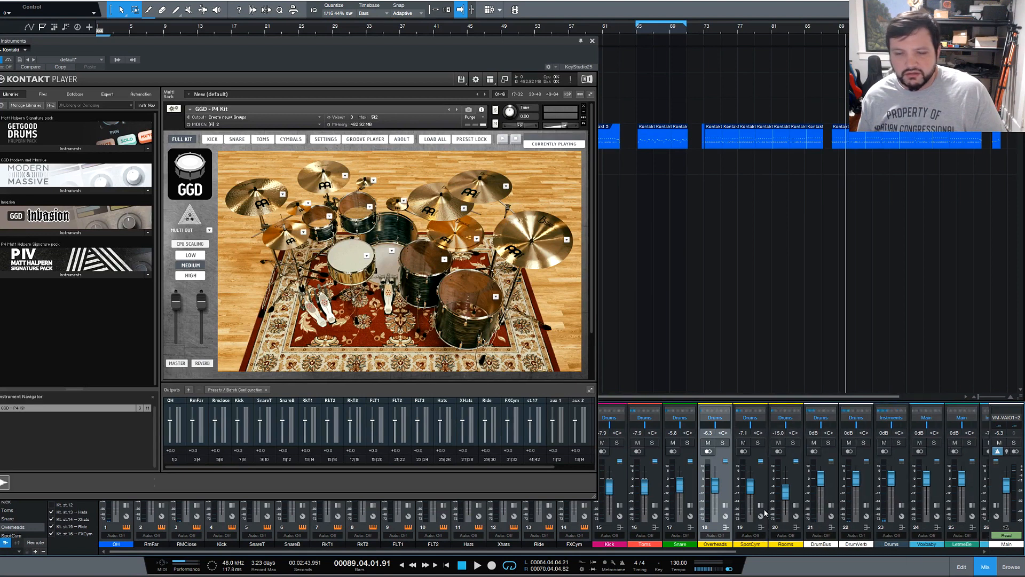
Expand and solo the Rooms bus, and audition it with its inserts bypassed and enabled
left_click(799, 508)
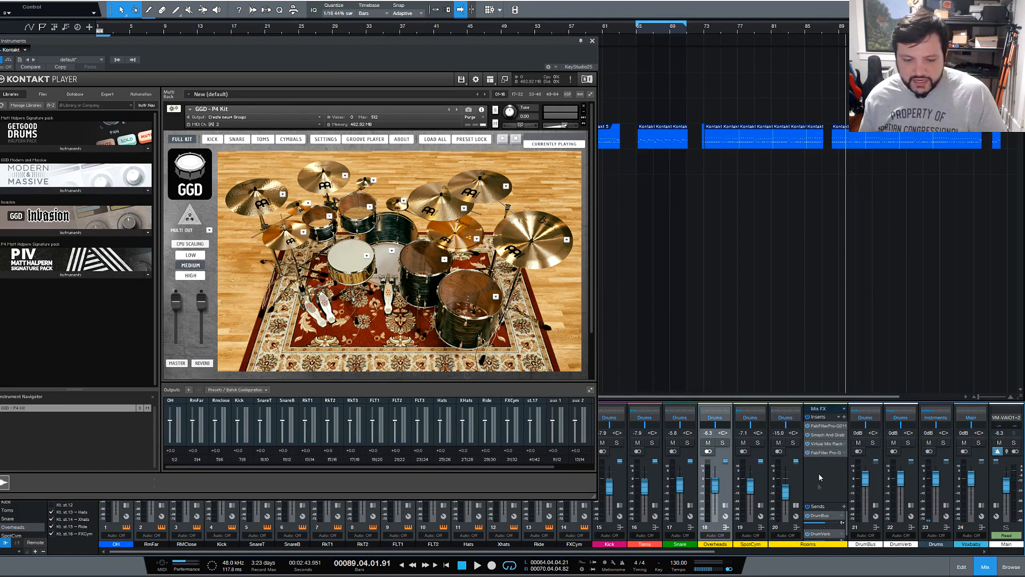
left_click(793, 443)
left_click(477, 565)
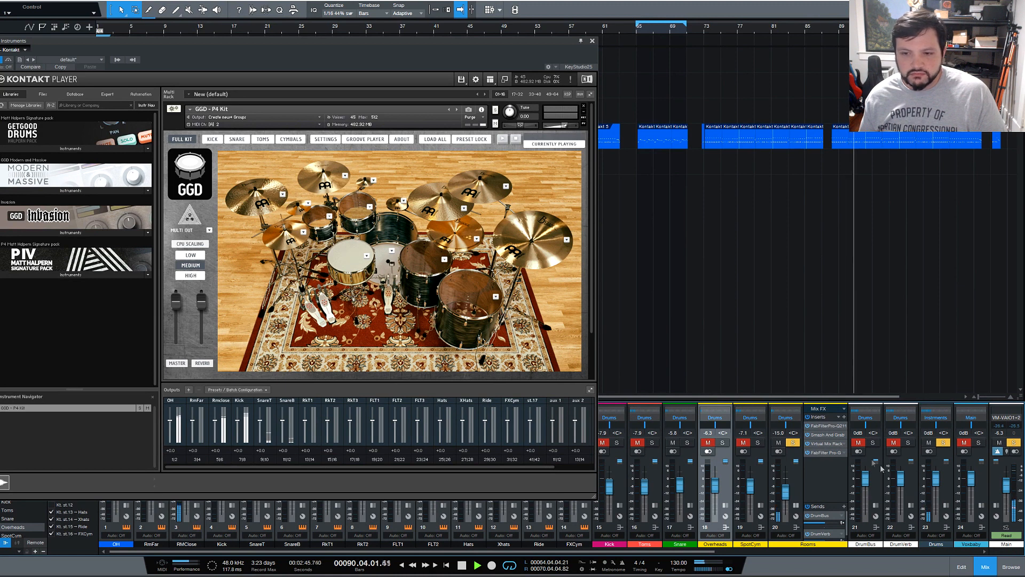
left_click(808, 417)
left_click(808, 417)
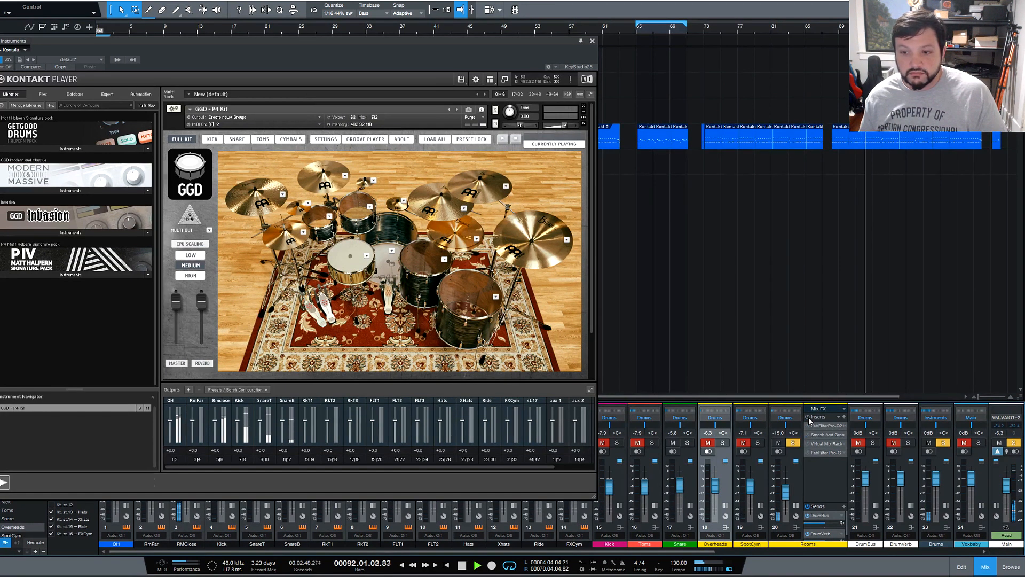
key("space")
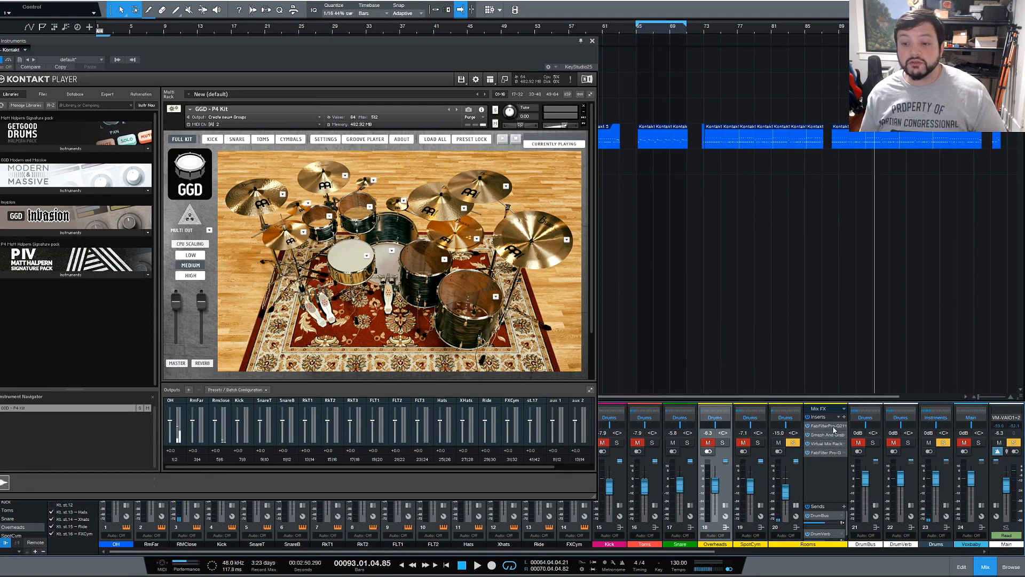
Inspect the Rooms bus's FabFilter Pro-Q 2 and Smash And Grab inserts
double_click(827, 426)
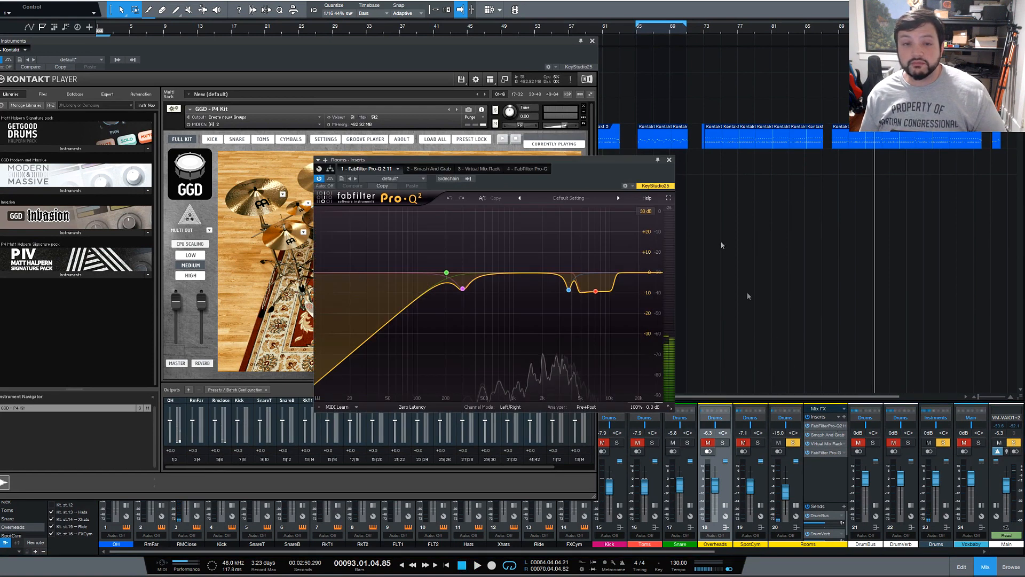
left_click(670, 160)
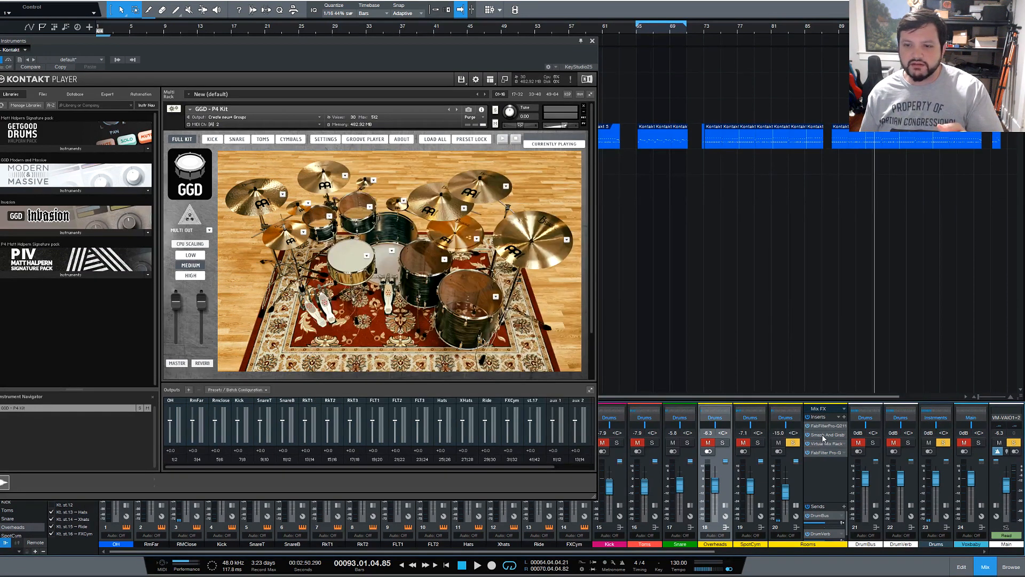
double_click(822, 434)
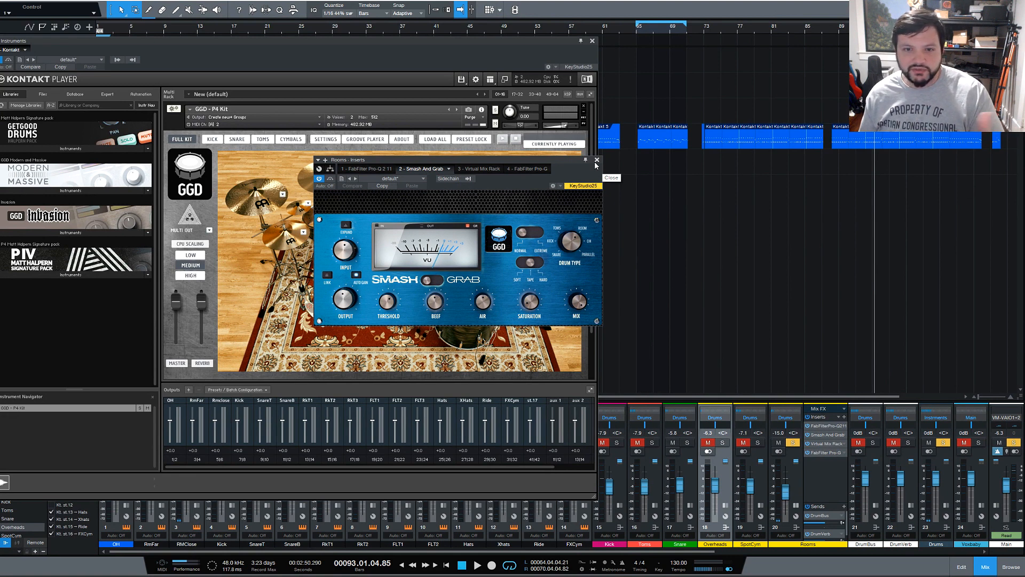
left_click(596, 161)
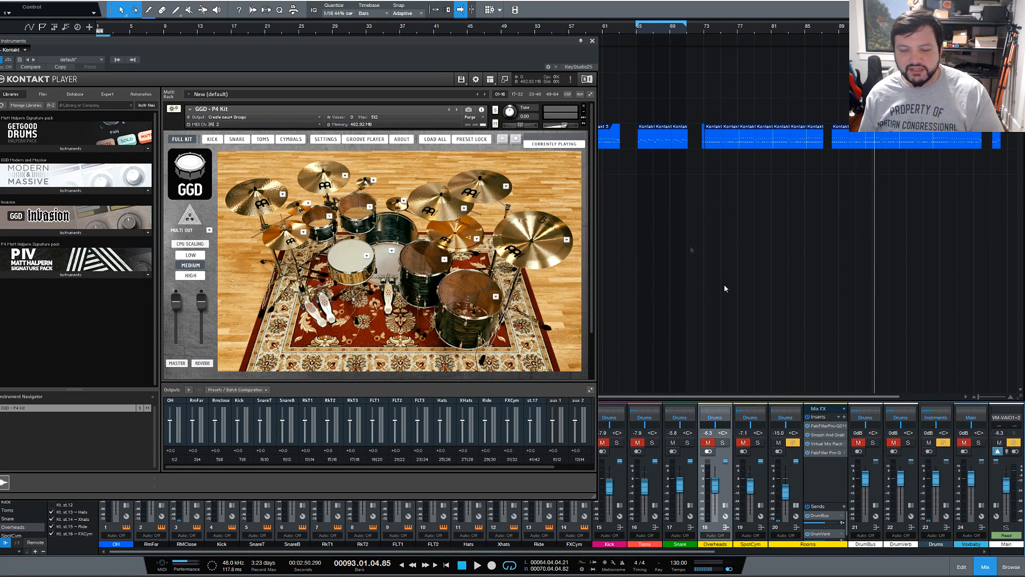
Review the Hollywood and Revival modules in the Rooms bus's Virtual Mix Rack, and view its FabFilter Pro-G insert
left_click(829, 444)
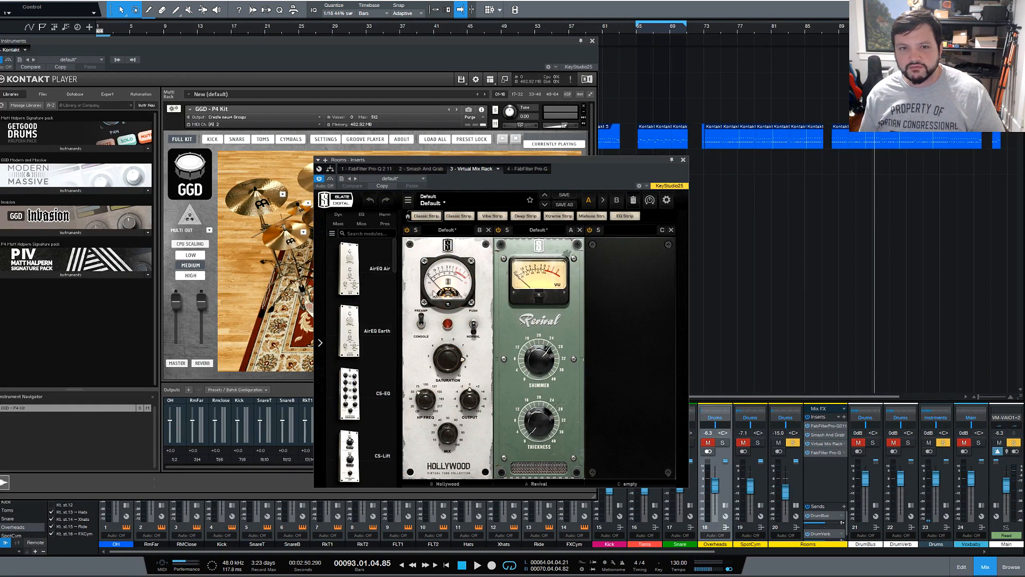
mouse_move(558, 347)
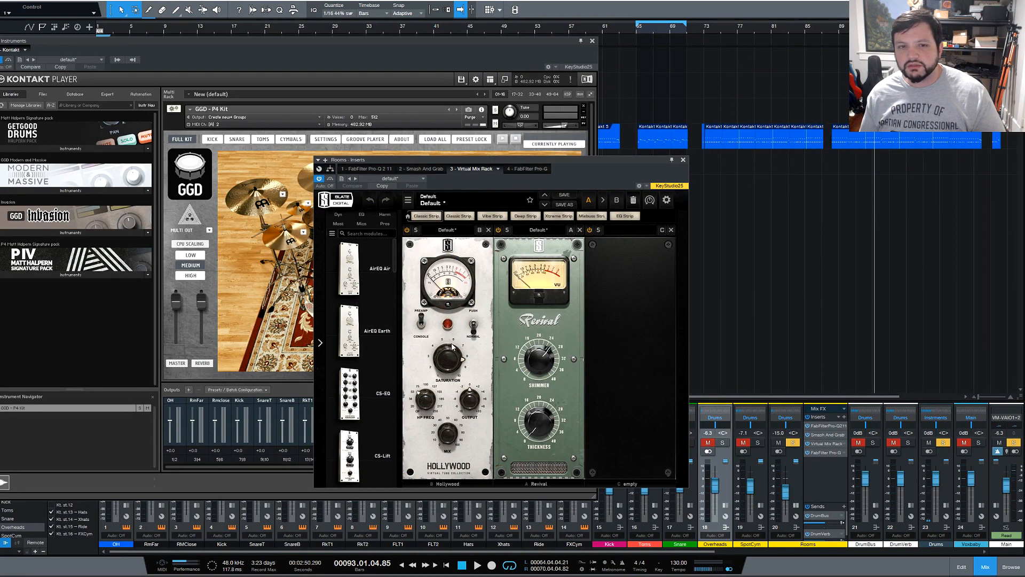
mouse_move(468, 341)
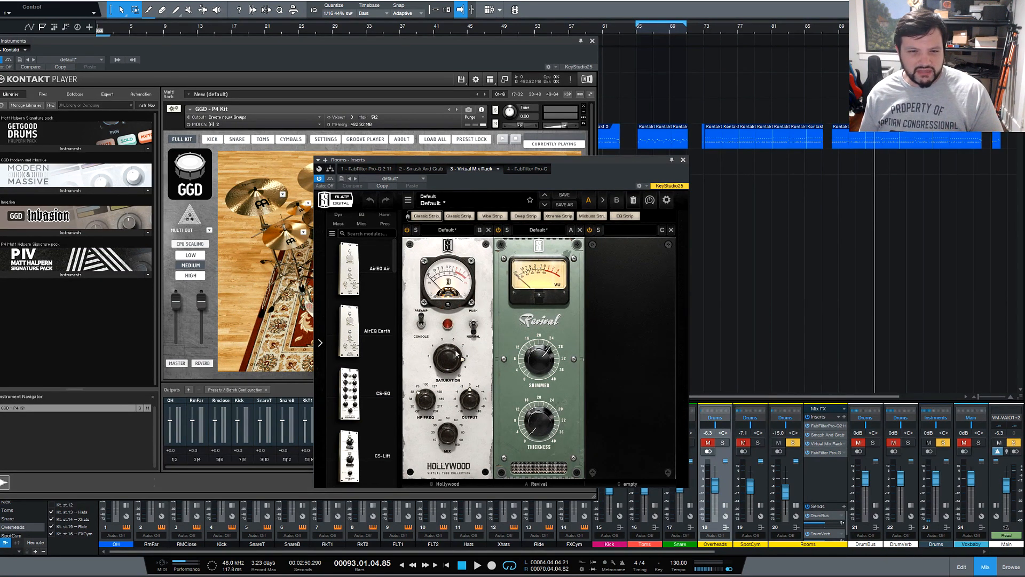
mouse_move(449, 367)
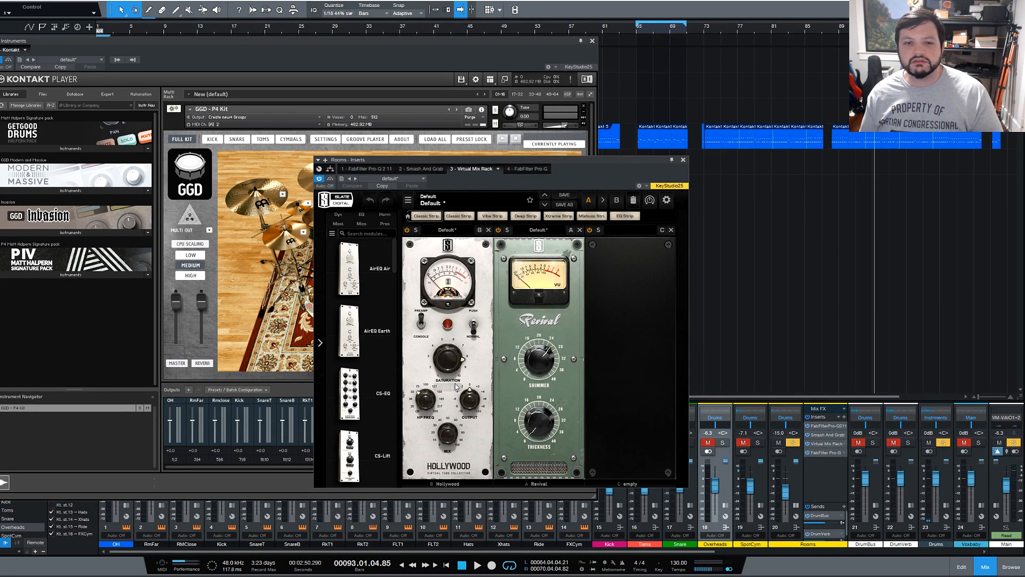
left_click(683, 160)
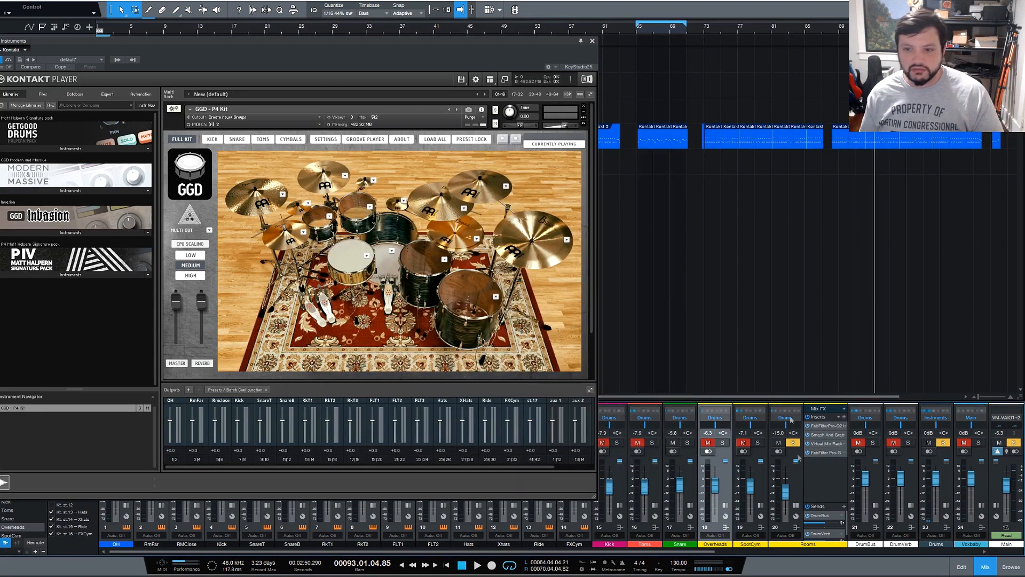
double_click(818, 453)
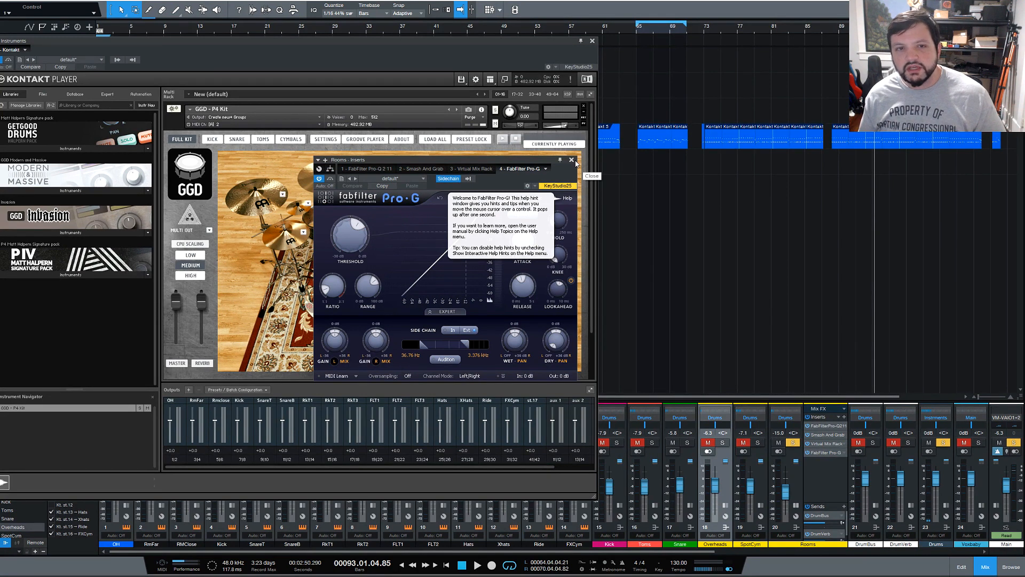
left_click(571, 159)
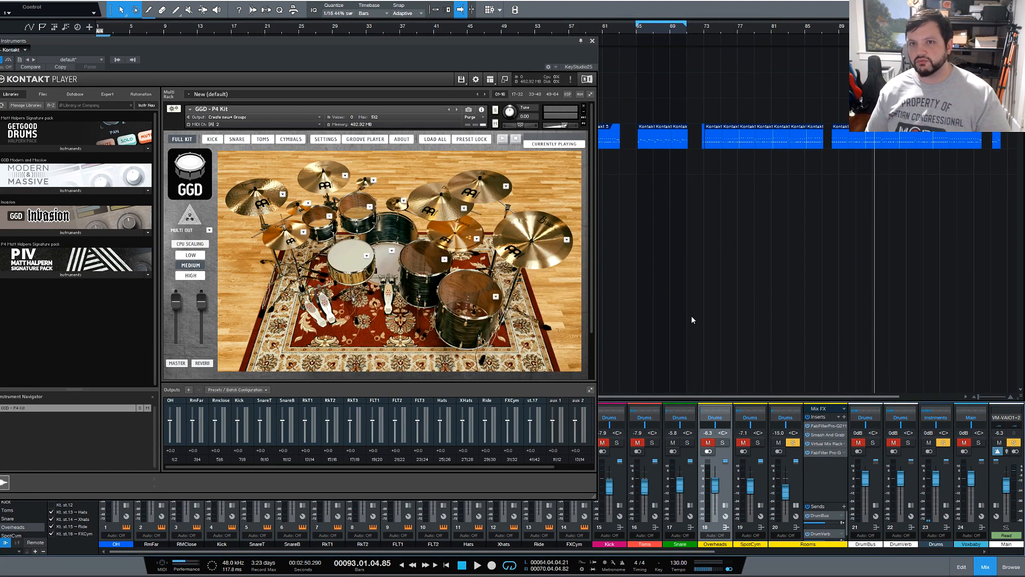
Collapse and unsolo the Rooms bus, and open the Smash And Grab insert on the DrumBus
left_click(796, 506)
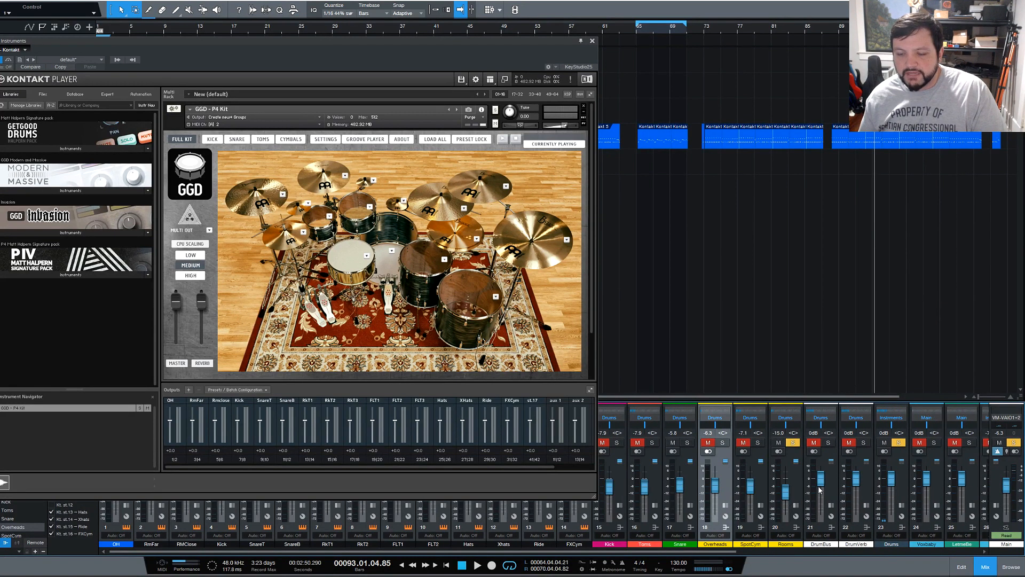
left_click(793, 443)
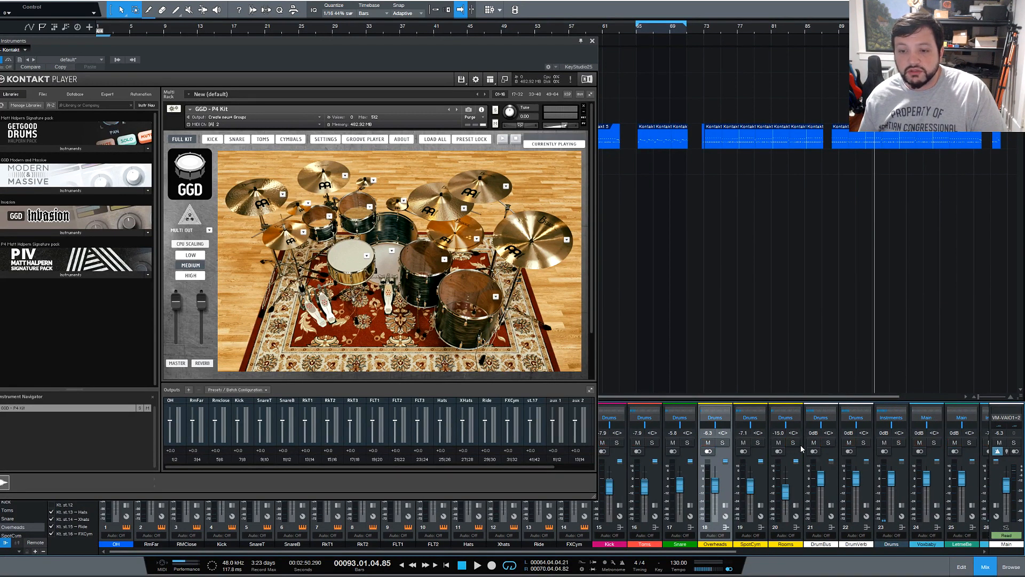
left_click(831, 505)
left_click(858, 426)
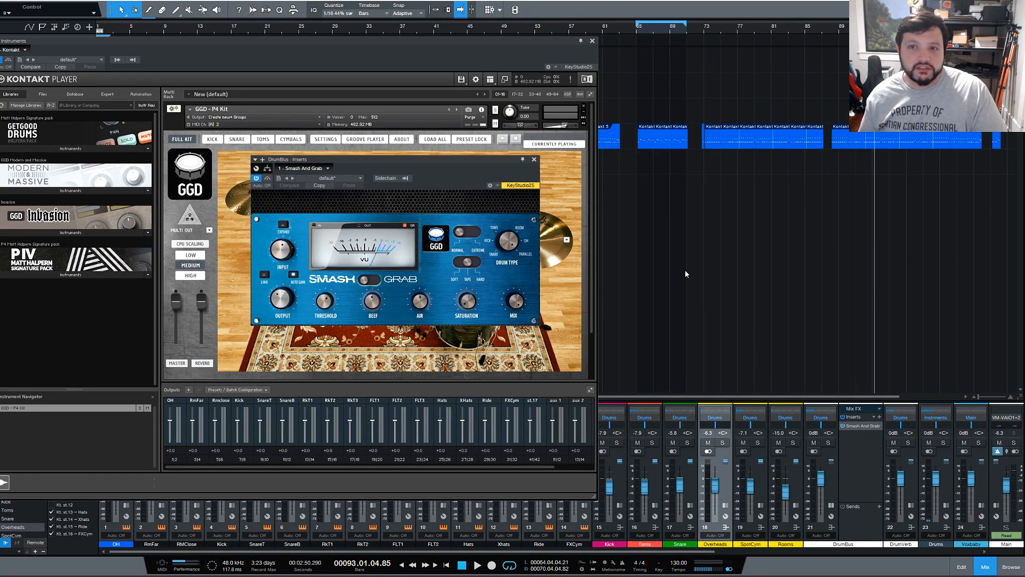
Audition the DrumBus while toggling its solo, leaving it unsoloed with playback stopped
left_click(829, 442)
left_click(478, 566)
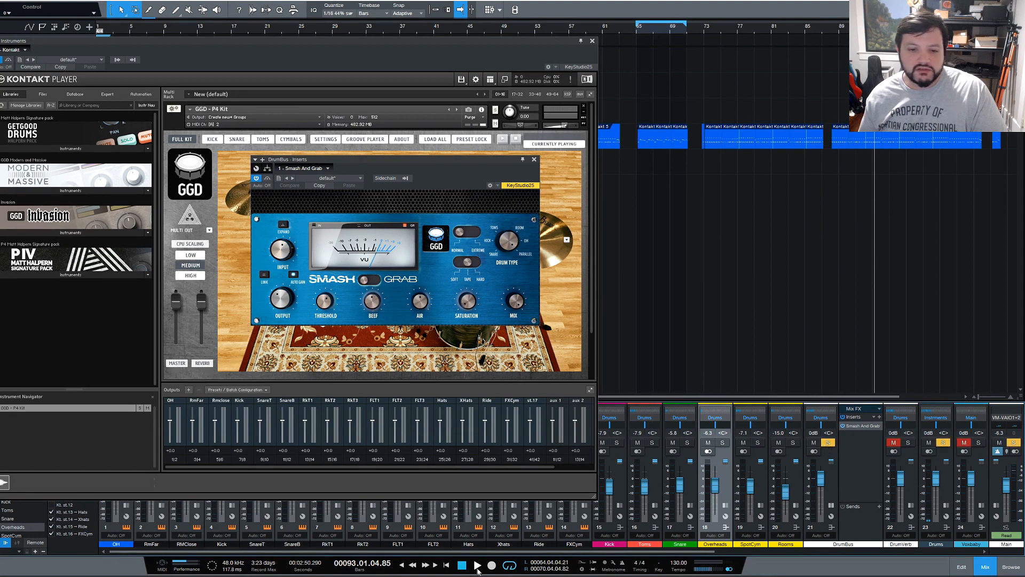
left_click(828, 443)
left_click(829, 443)
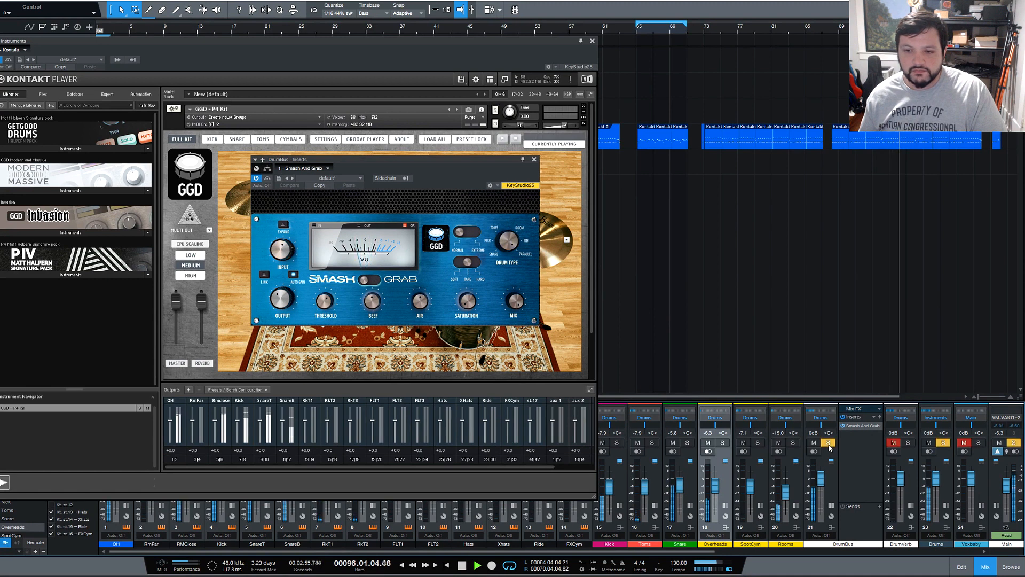
left_click(829, 443)
left_click(465, 567)
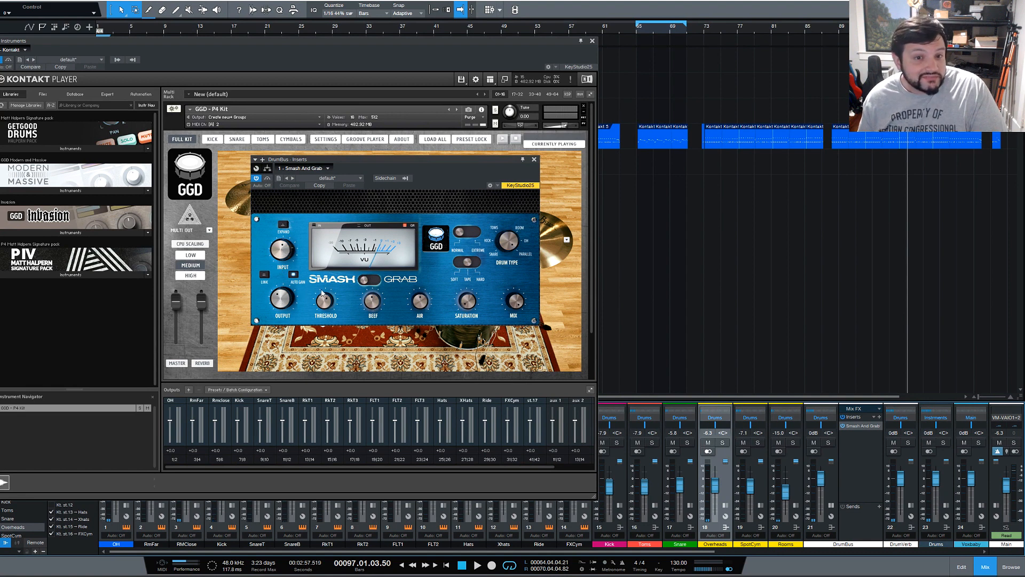
Close the Smash And Grab insert, collapse the DrumBus, and check the inserts on the Drums bus
left_click(534, 160)
left_click(832, 504)
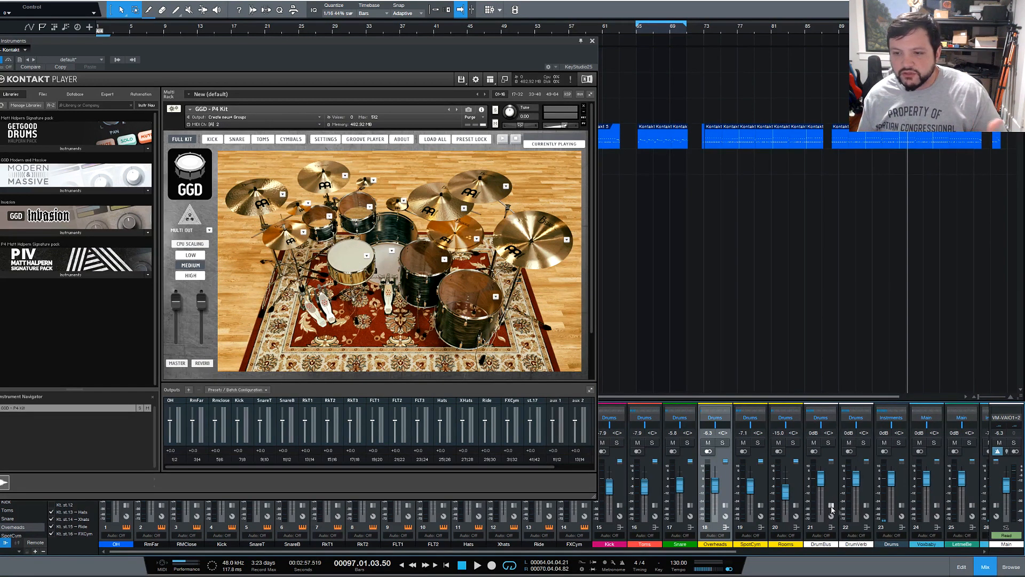
left_click(902, 505)
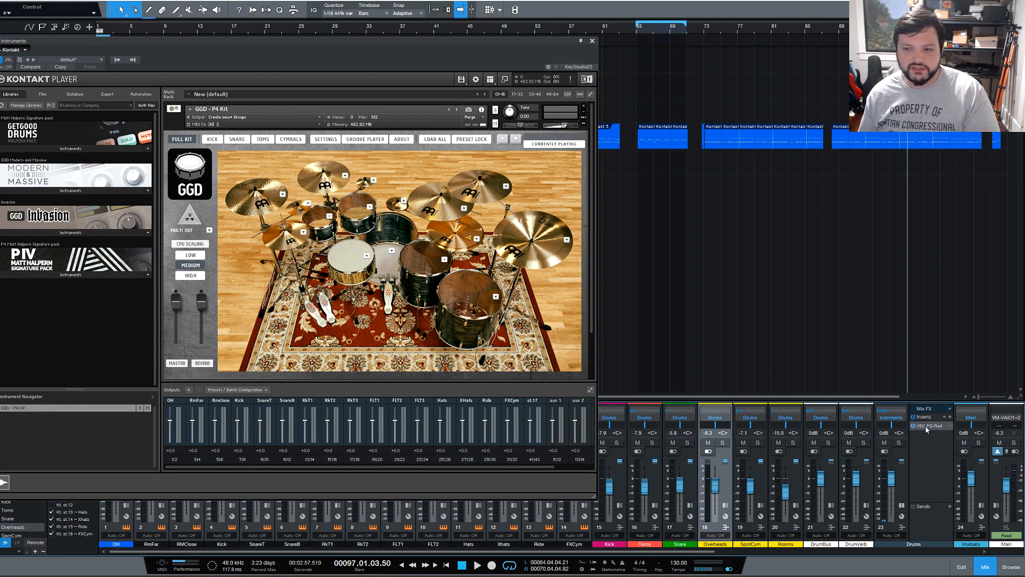
left_click(902, 505)
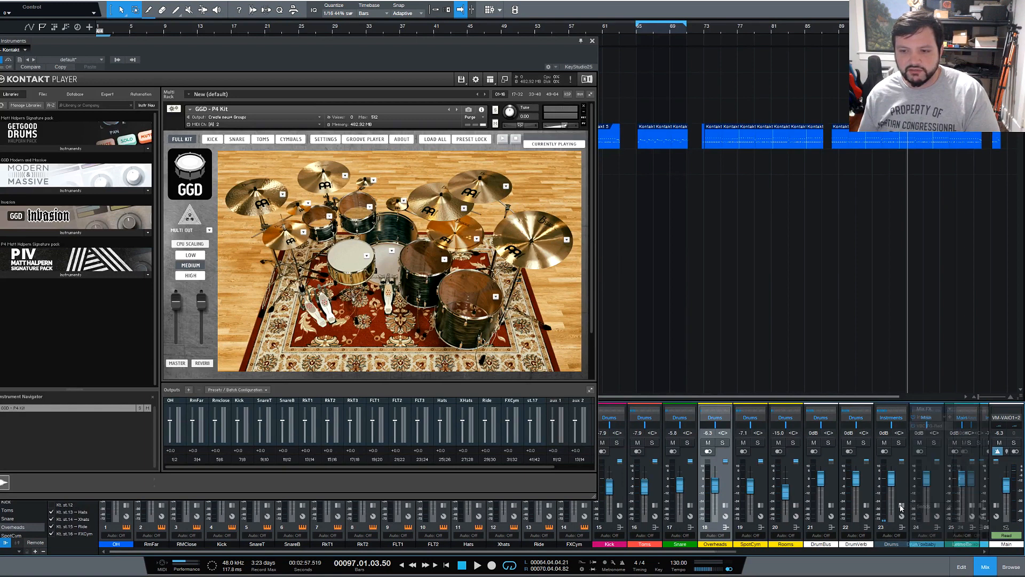
Expand the DrumVerb channel and inspect the FG-116 and FG-N modules in its Virtual Mix Rack insert
left_click(866, 506)
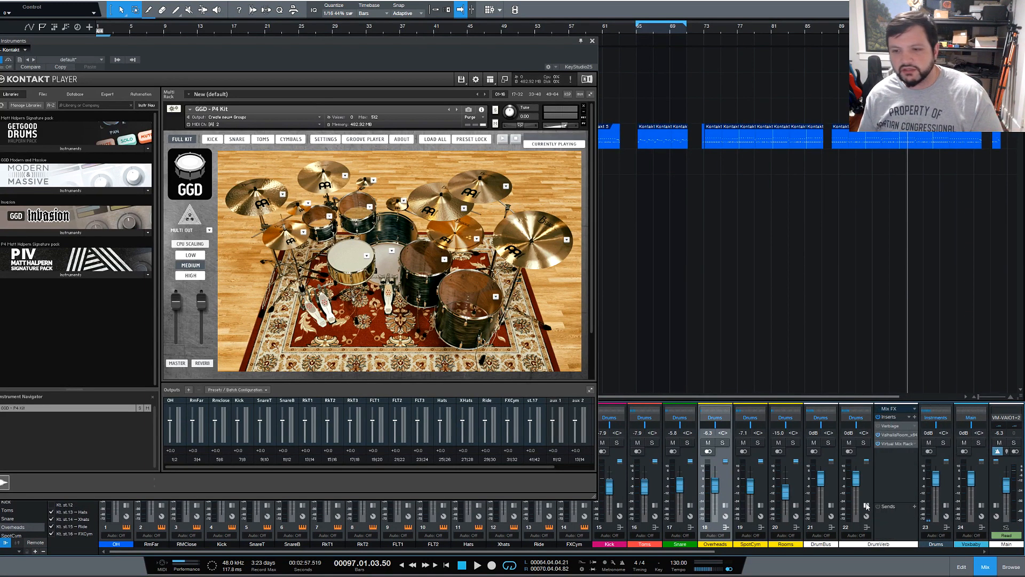
left_click(893, 444)
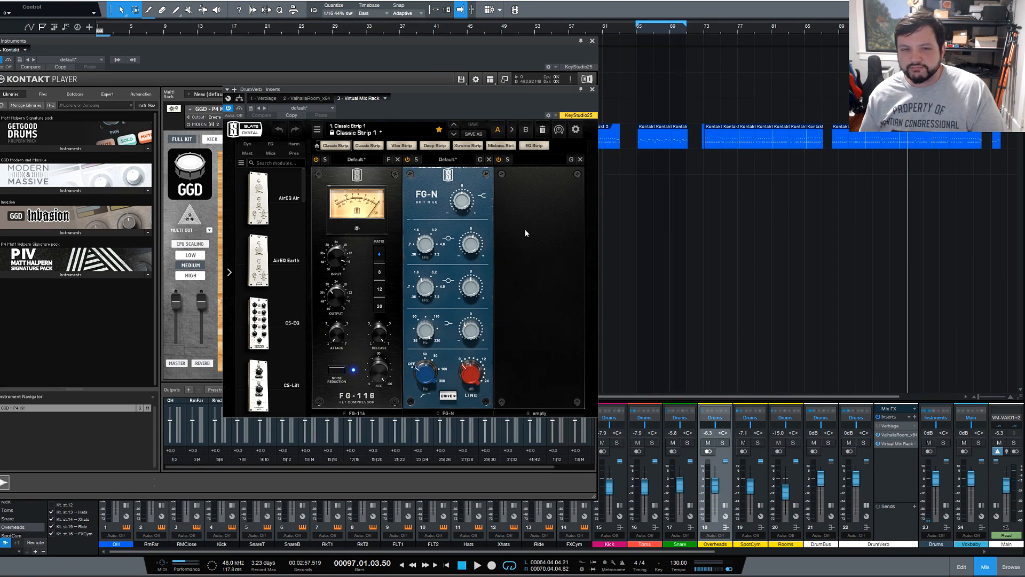
left_click(595, 91)
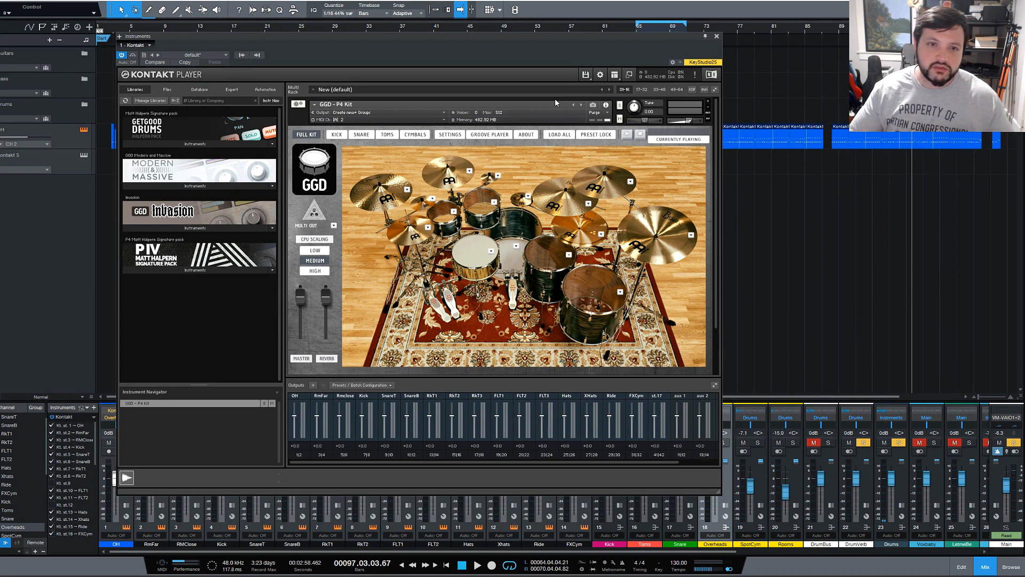